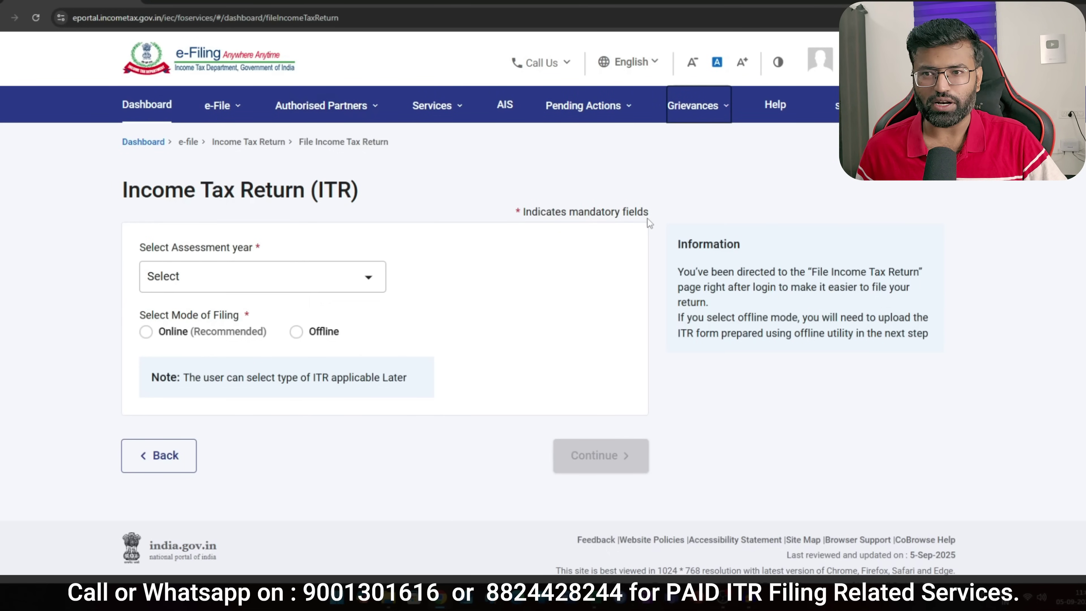
Switch to the Excel workbook with the income details and dismiss the Feedback Hub notification.
key(alt+Tab)
key(alt+Tab)
key(alt+Tab)
key(alt+Tab)
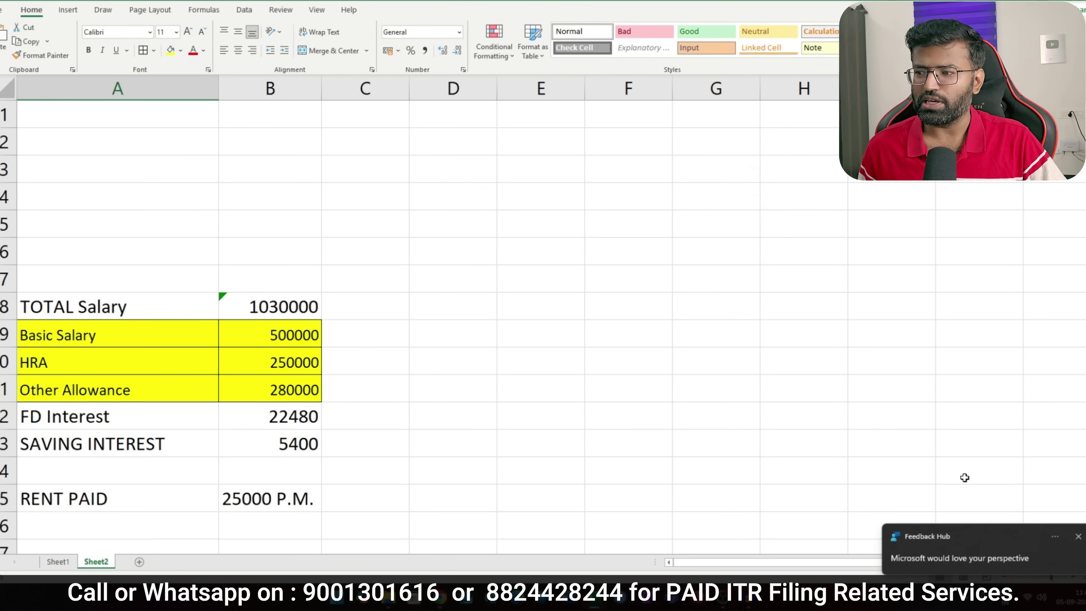
click(1078, 536)
Examine the total salary, its basic, HRA and other allowance components, the FD and saving interest, and the rent paid.
click(302, 309)
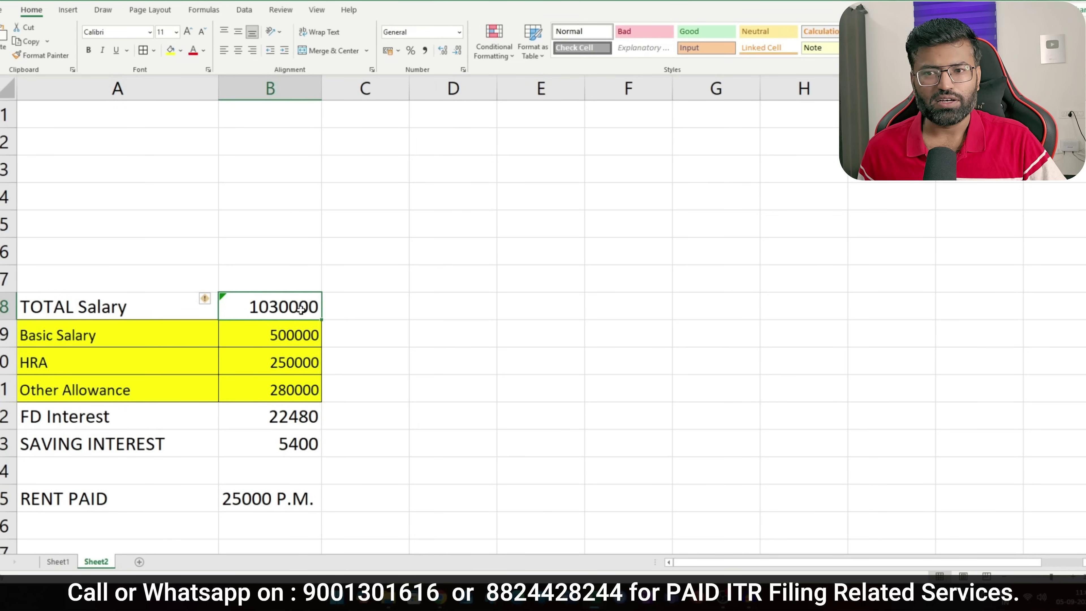
drag(114, 331, 313, 336)
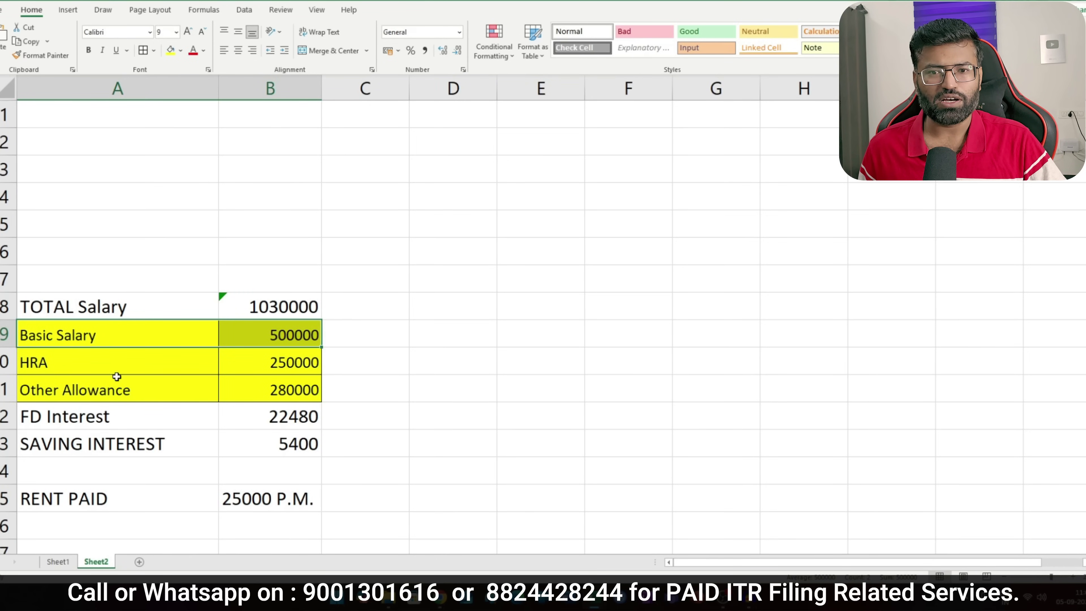
drag(115, 364, 278, 368)
drag(148, 391, 269, 390)
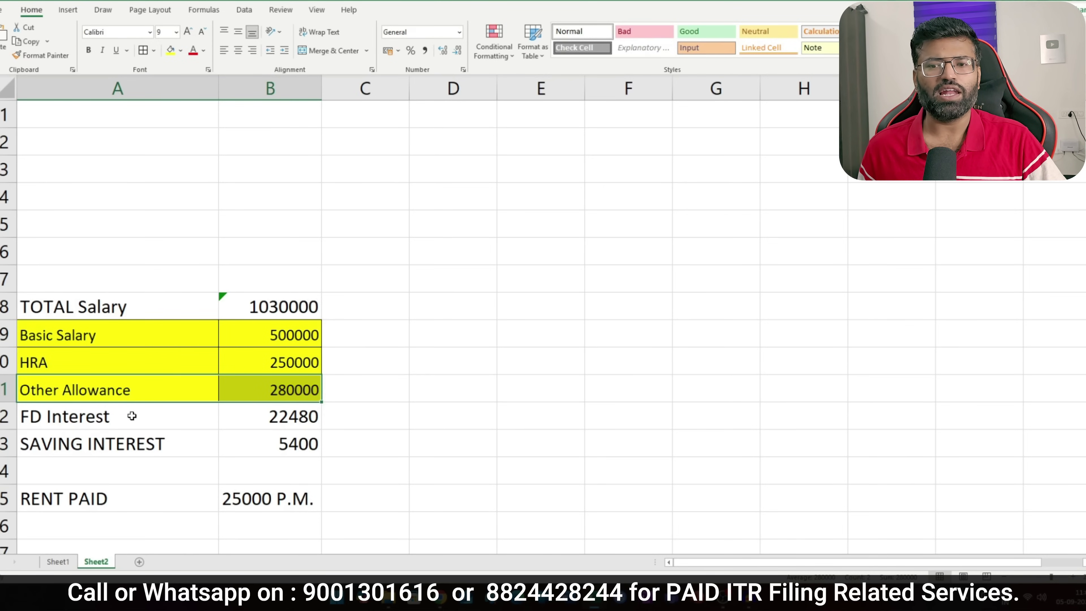
drag(131, 415, 225, 416)
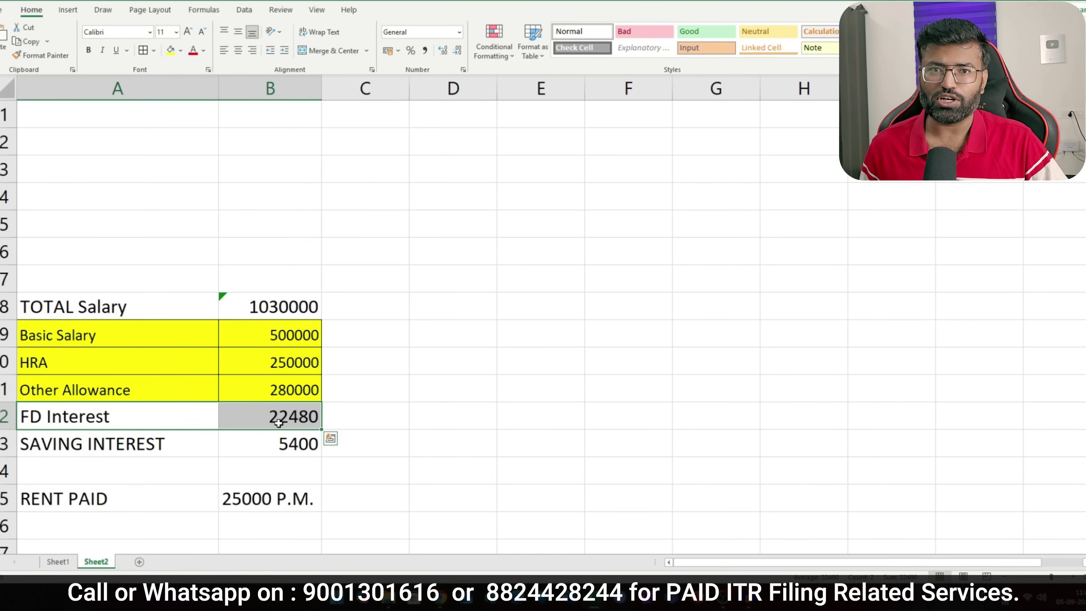
drag(151, 445, 292, 445)
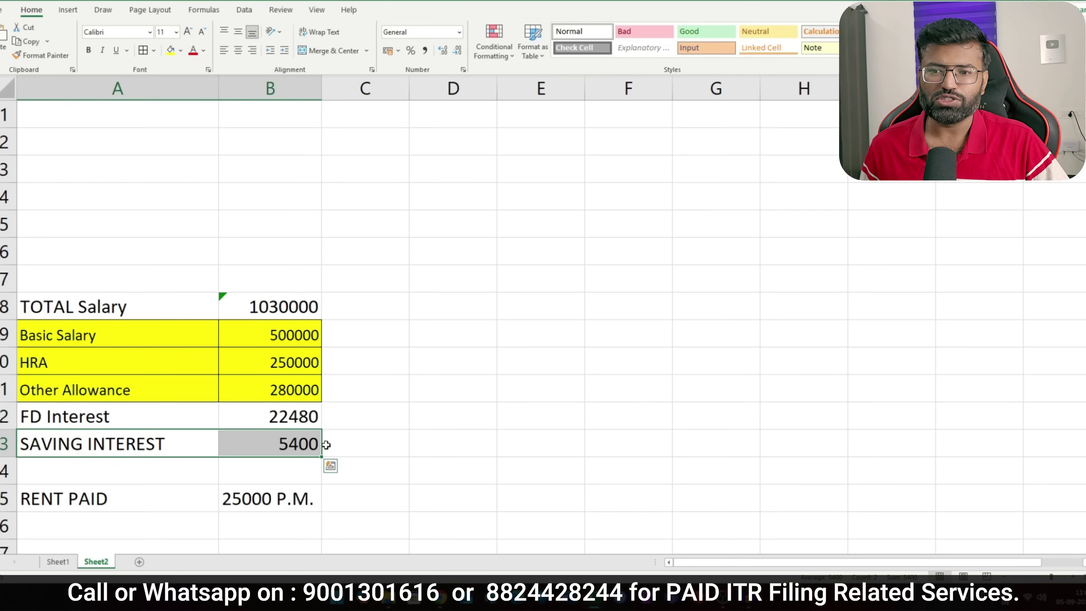
click(279, 444)
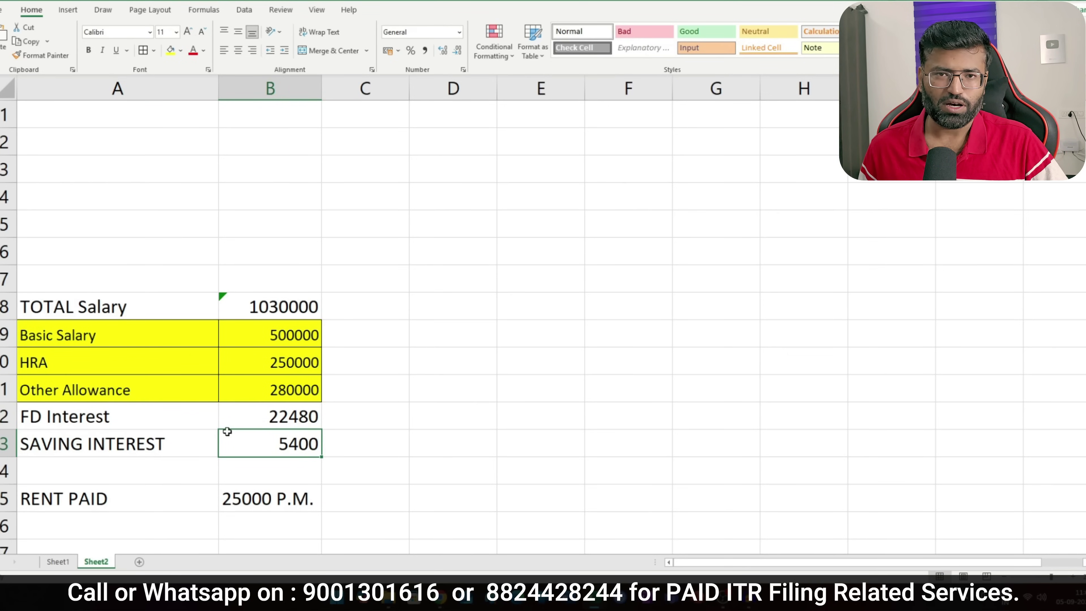
drag(156, 490, 246, 490)
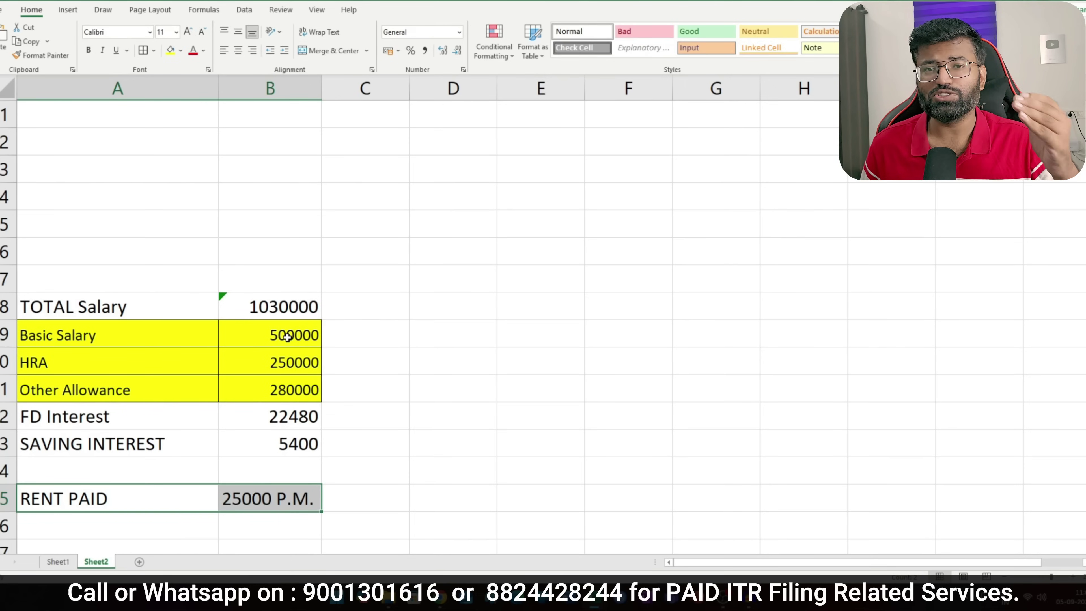
Enter 760000 in column C beside the total salary amount.
click(272, 309)
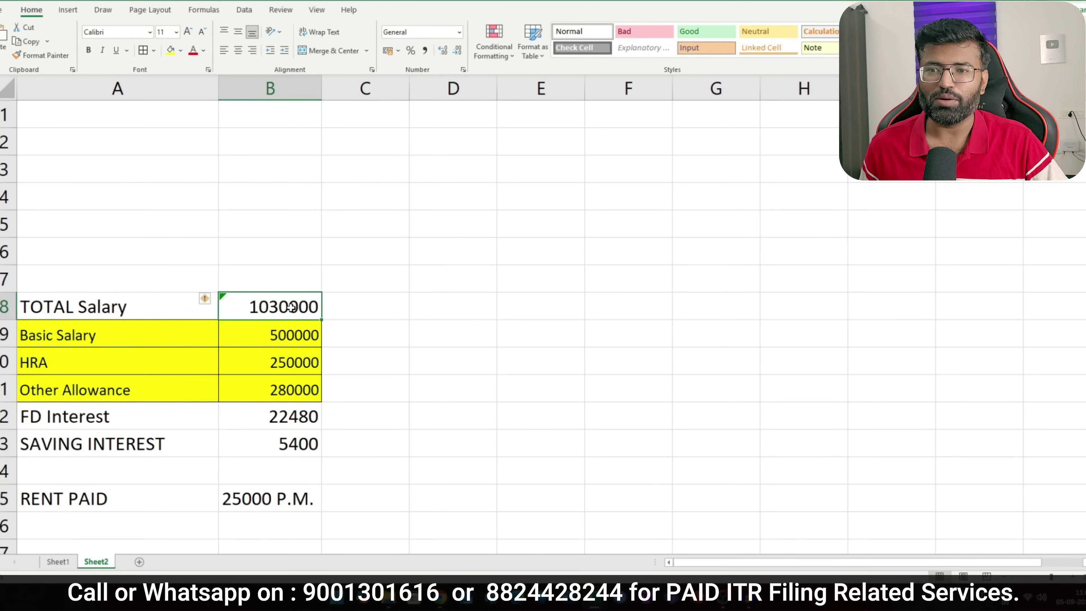
click(358, 312)
text(76)
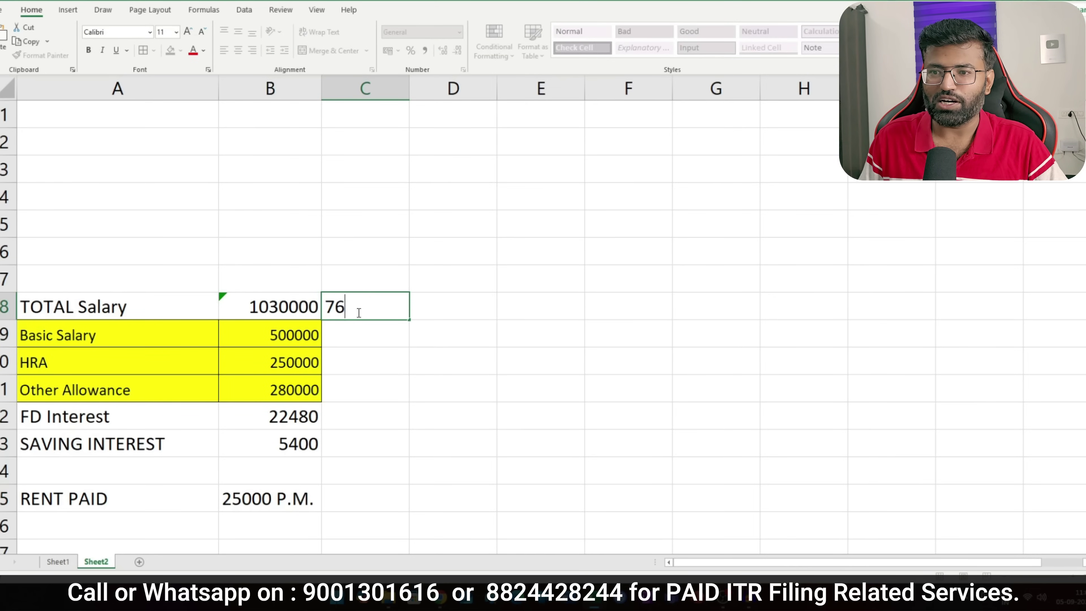
text(0000)
key(Return)
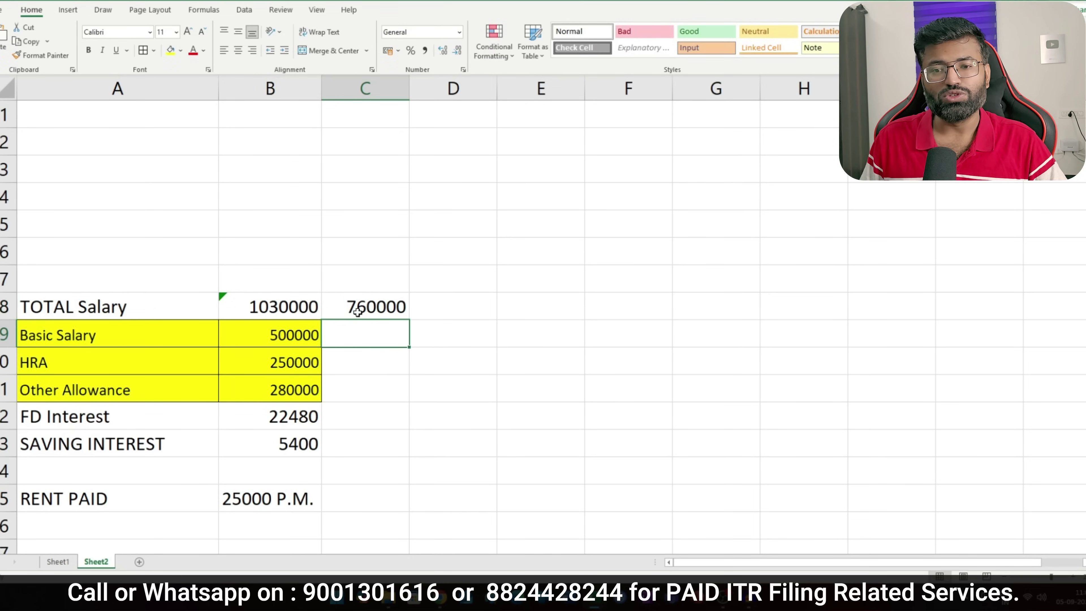
Enter 100000 in column C beside the FD interest amount.
key(Down)
key(Down)
key(Down)
text(100000)
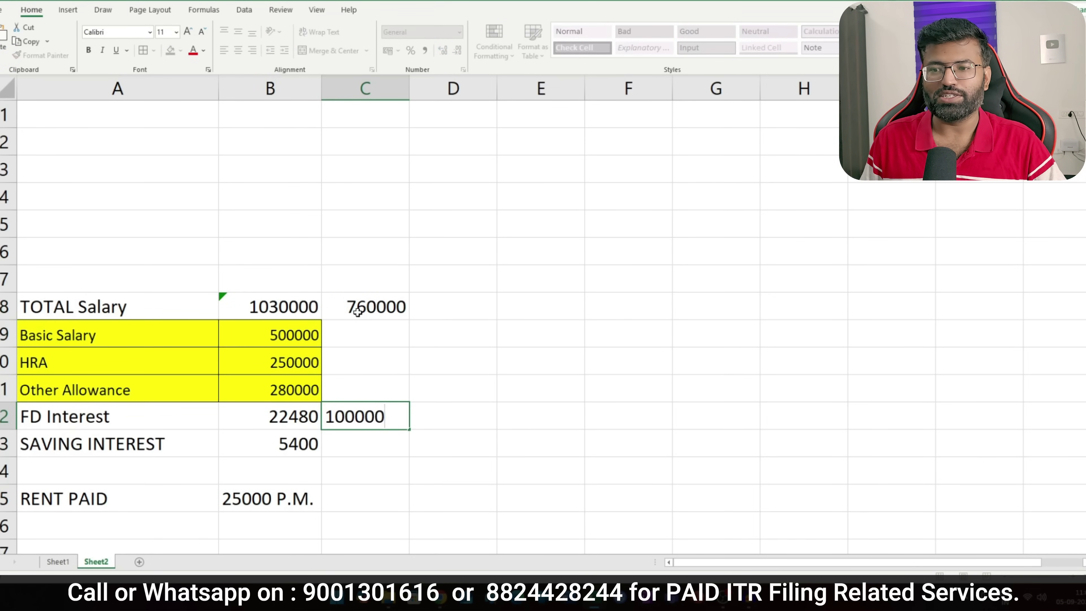
key(Return)
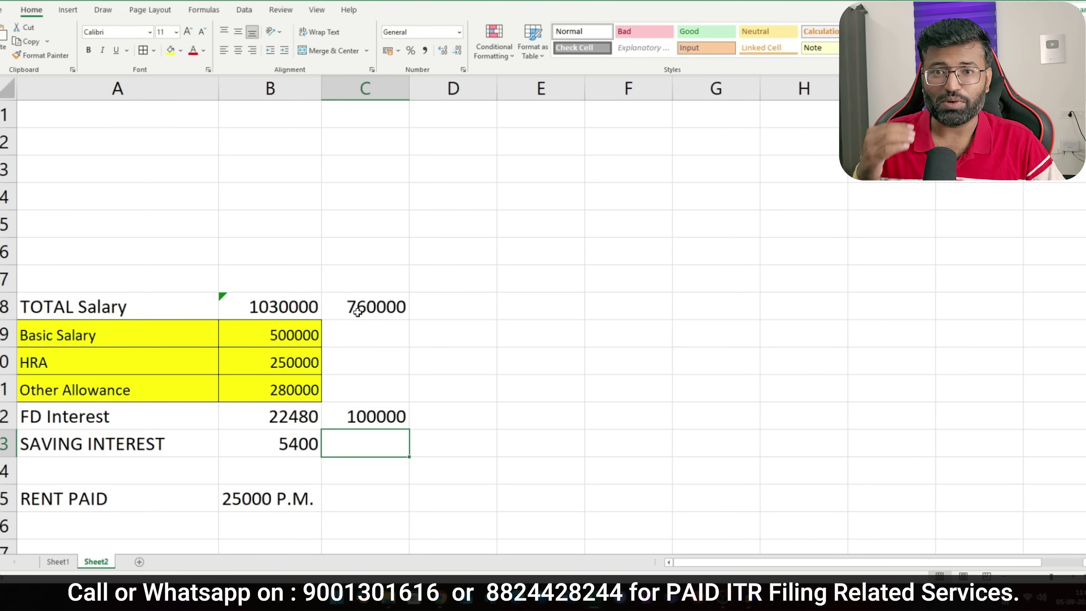
Enter 0 in column D of the total salary row, beside the 760000 example.
click(358, 312)
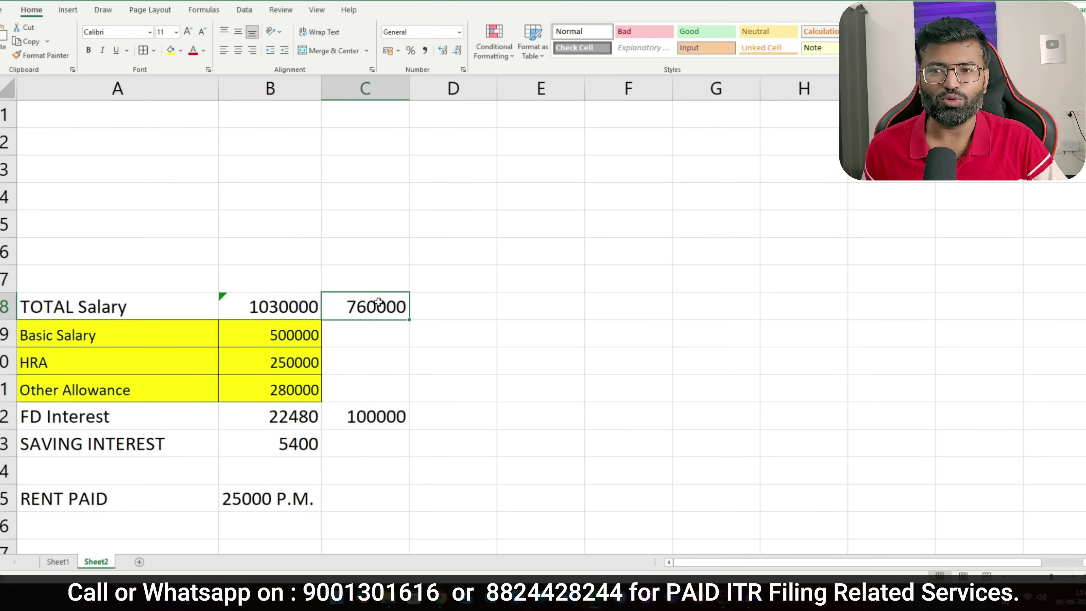
click(449, 300)
text(0)
key(Return)
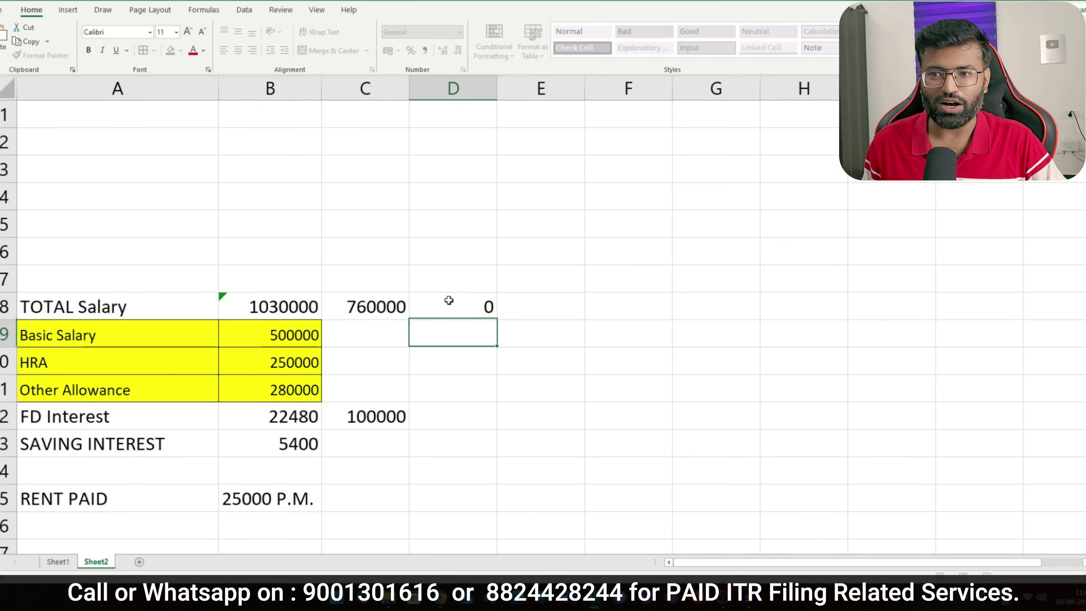
Select the column C entries from FD interest up to total salary to check the example amounts together.
key(Up)
key(Left)
key(Down)
key(Down)
key(Down)
key(Down)
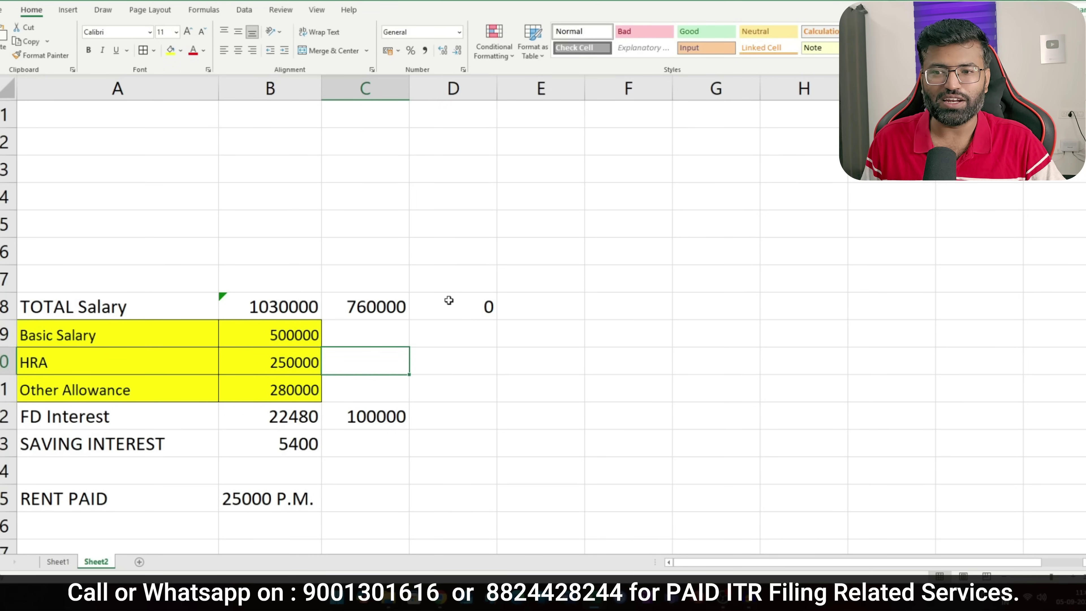
key(shift+Up)
key(shift+Up)
key(shift+Up)
key(shift+Up)
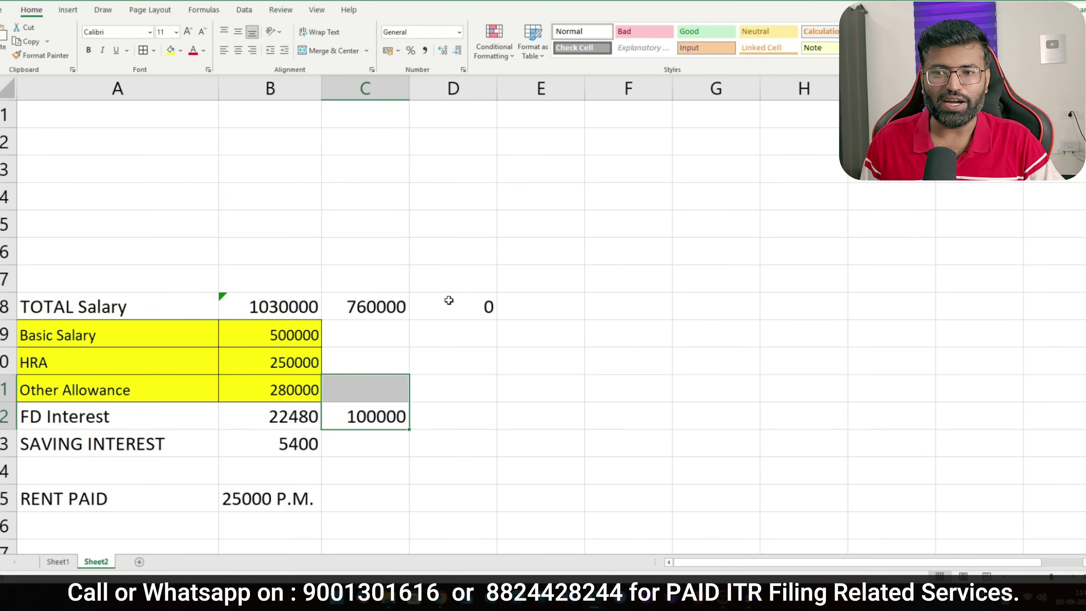
Switch to the tax calculator workbook, set Income to 860000 and check the new regime's income tax.
key(alt+Tab)
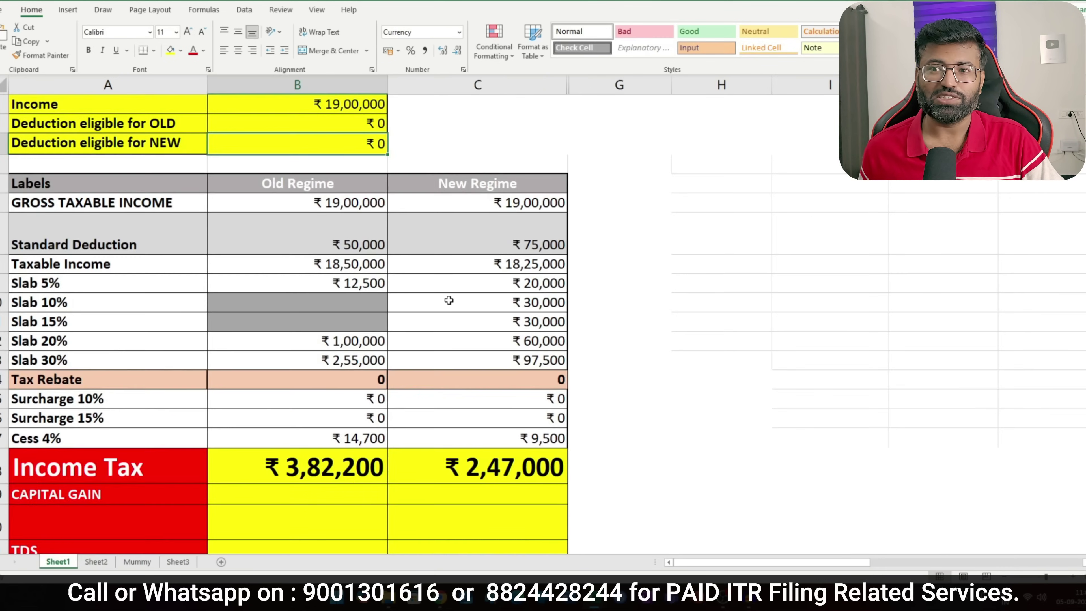
click(359, 104)
text(860000)
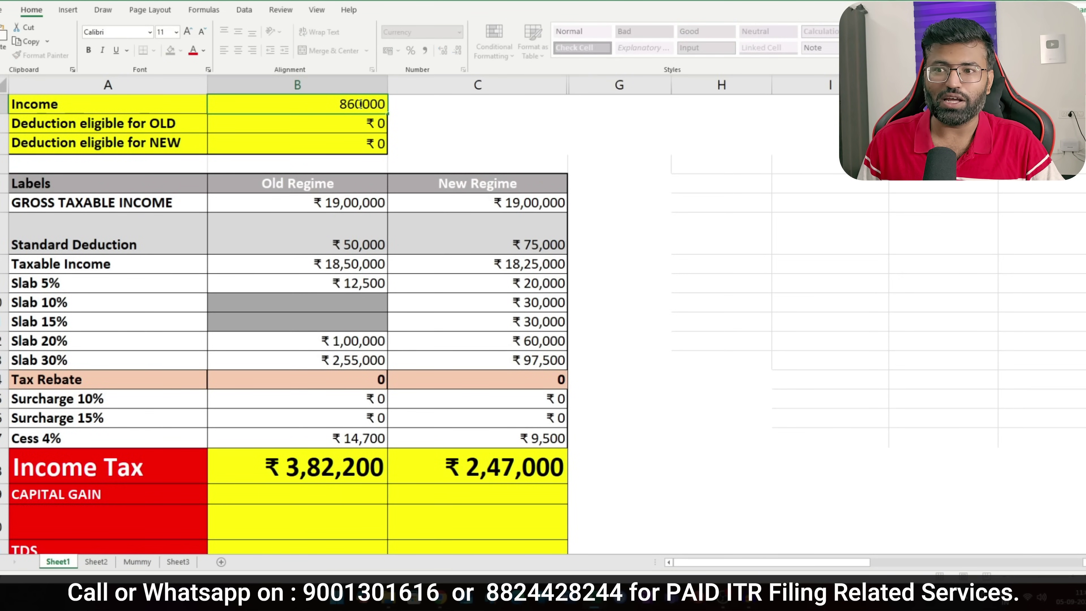
key(Return)
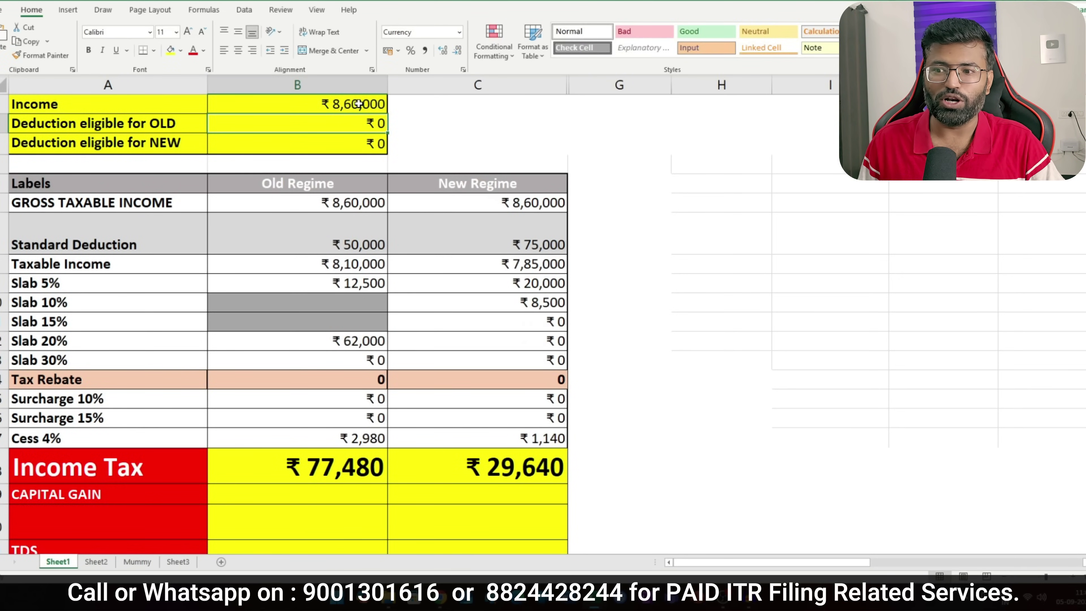
click(524, 473)
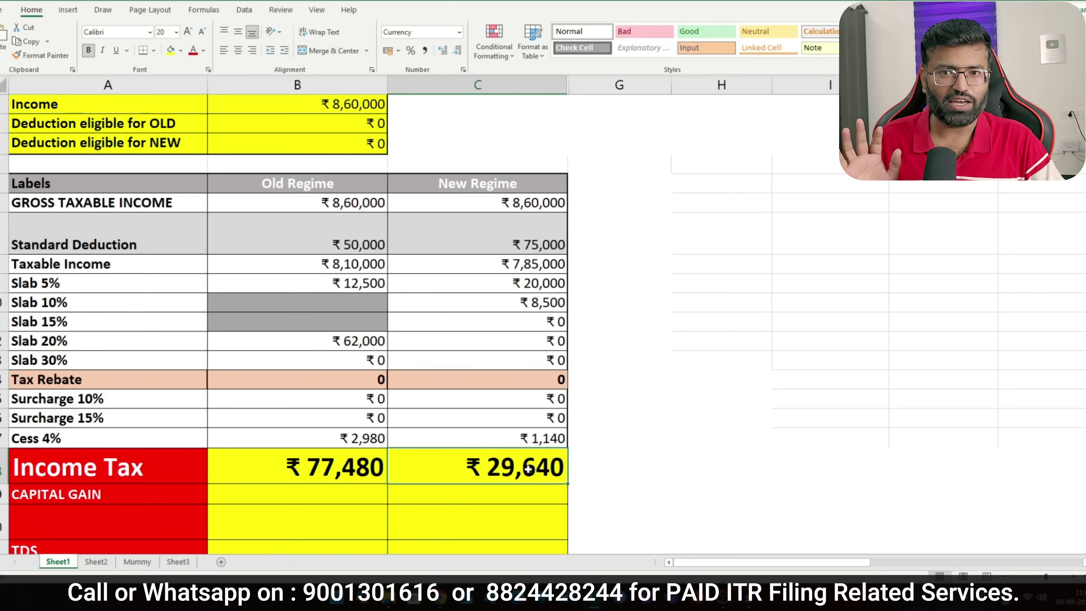
Return to the income details workbook and review the example salary, FD interest and saving interest rows.
key(alt+Tab)
click(364, 306)
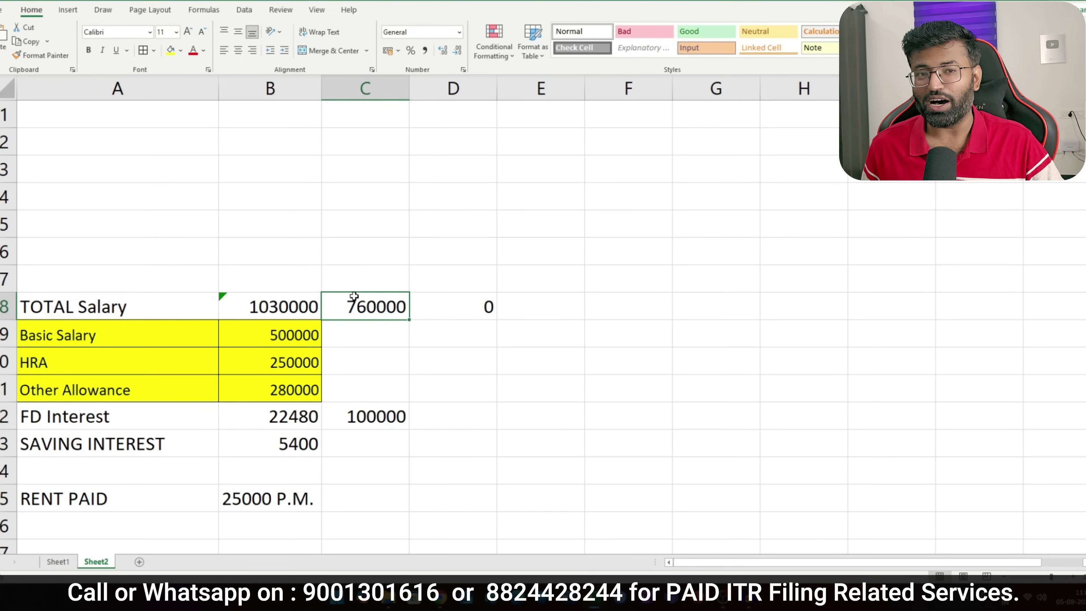
click(107, 424)
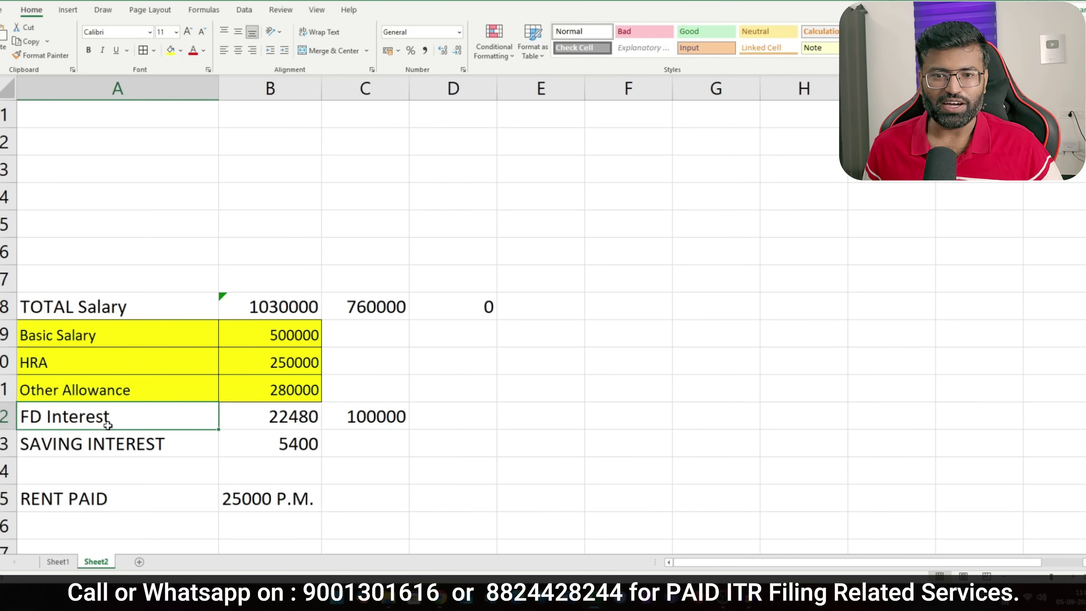
click(142, 447)
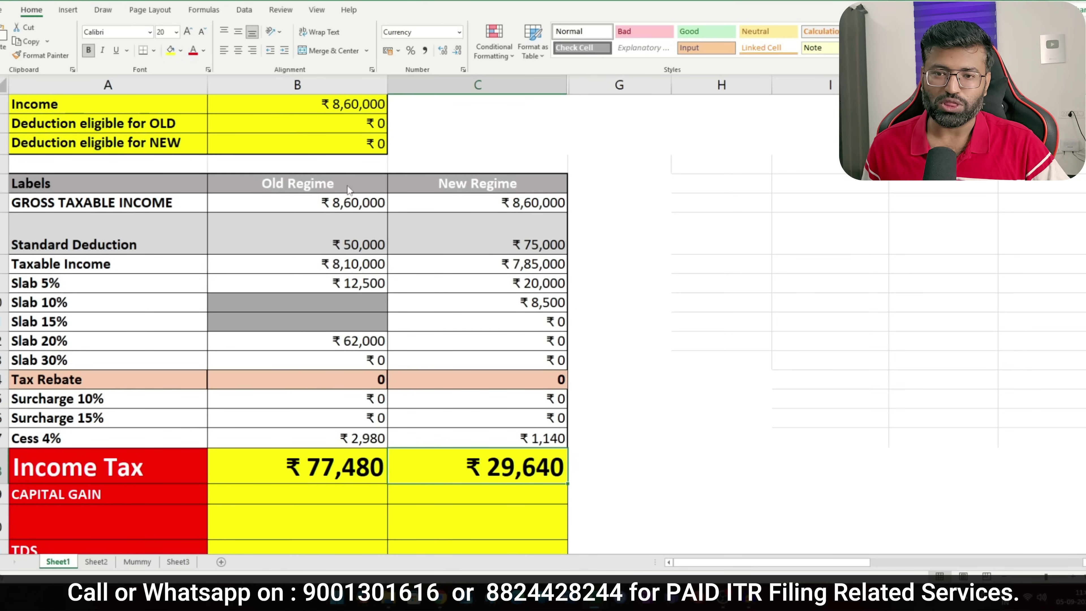
Review the deductions list in the income details workbook, checking the professional tax and standard deduction rows.
key(alt+Tab)
scroll(342, 251, down, 2)
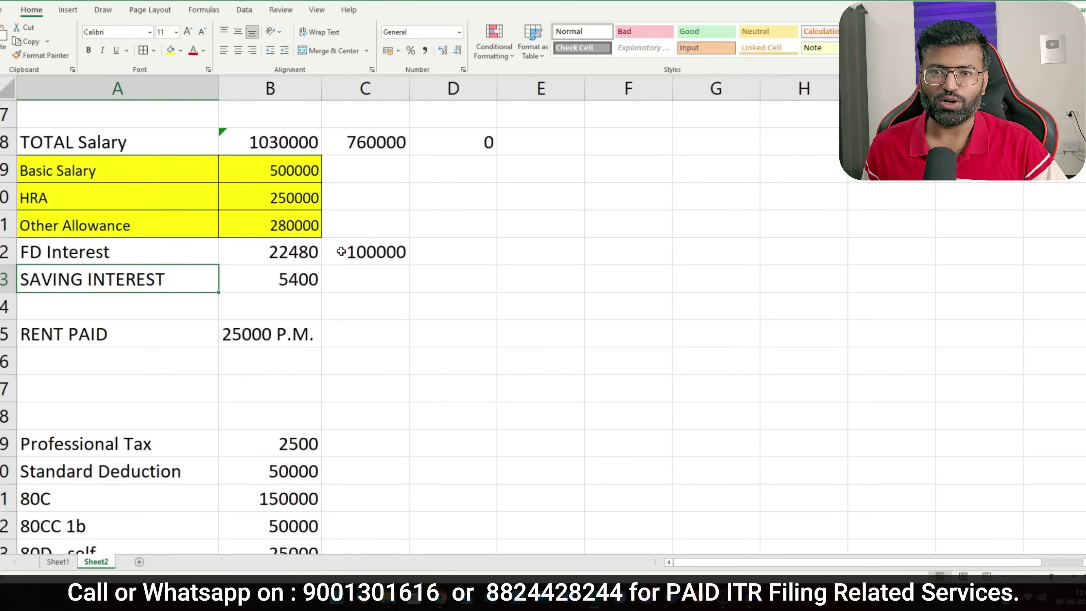
scroll(341, 252, down, 3)
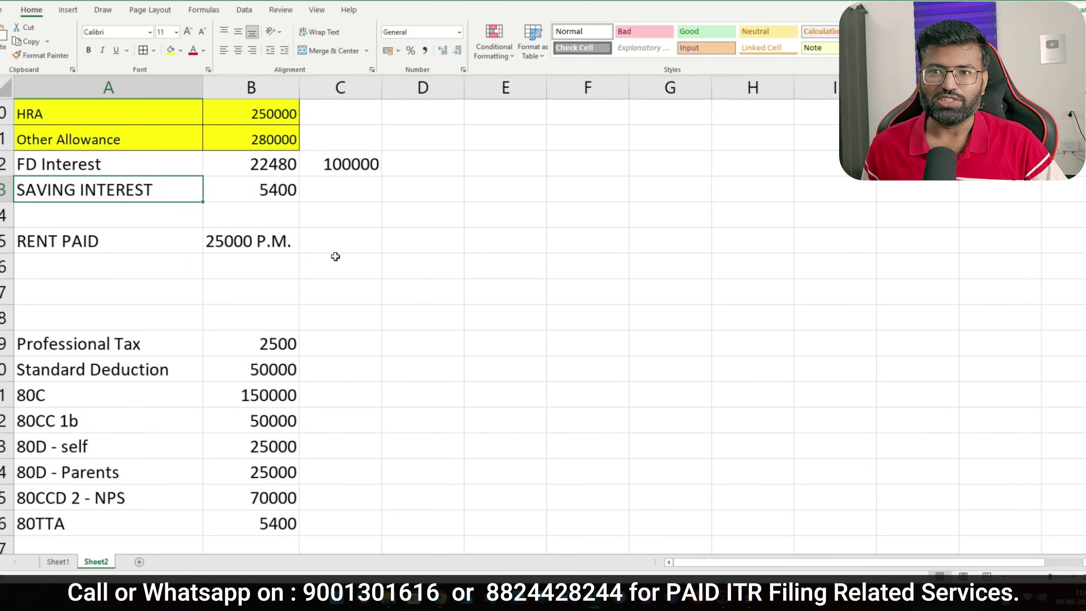
scroll(317, 323, up, 1)
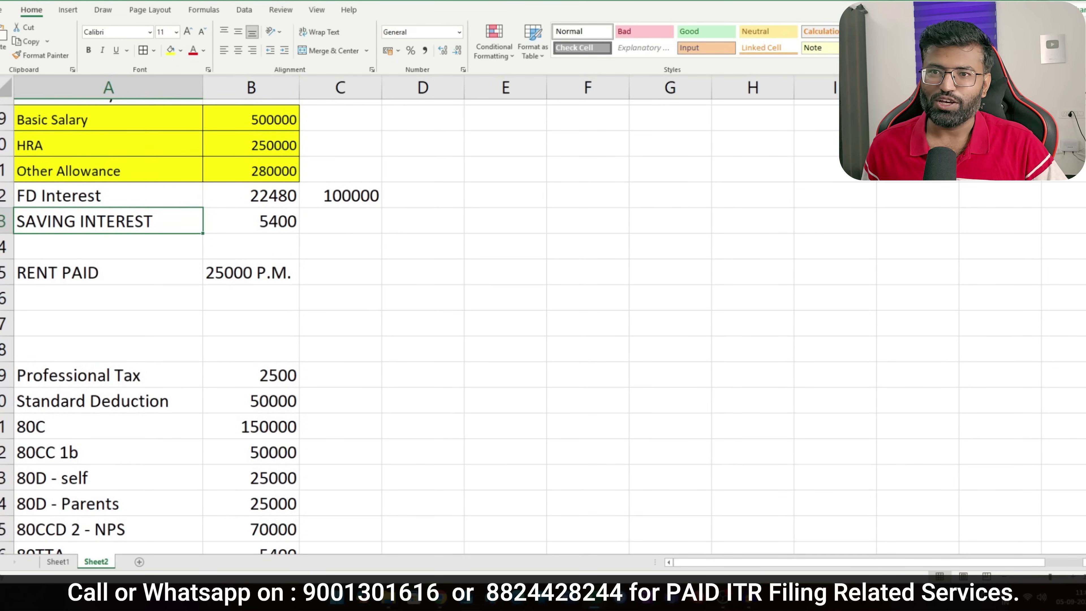
click(266, 367)
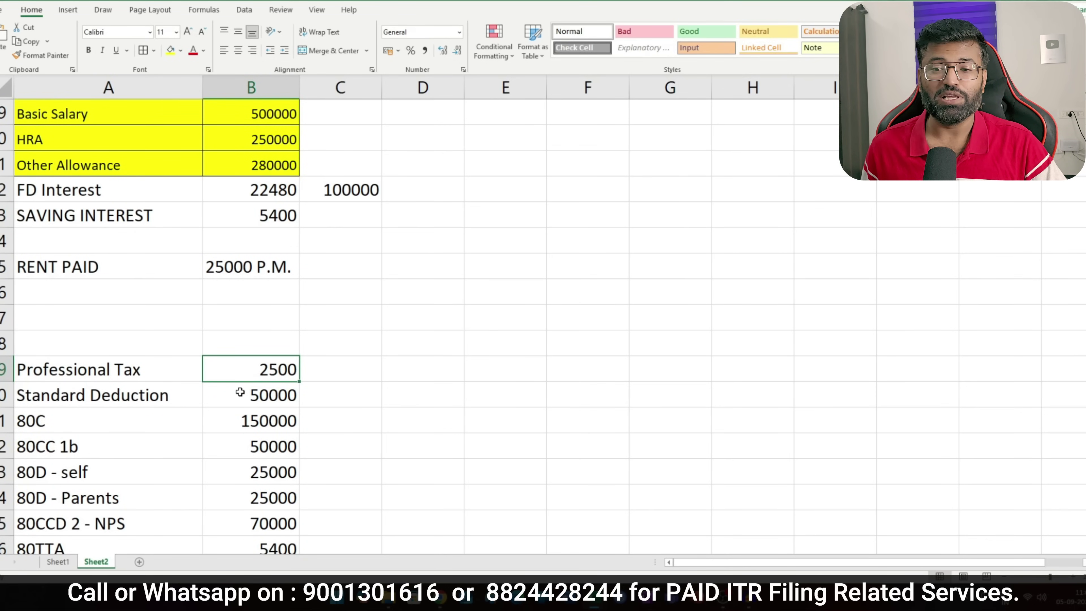
click(182, 396)
click(270, 397)
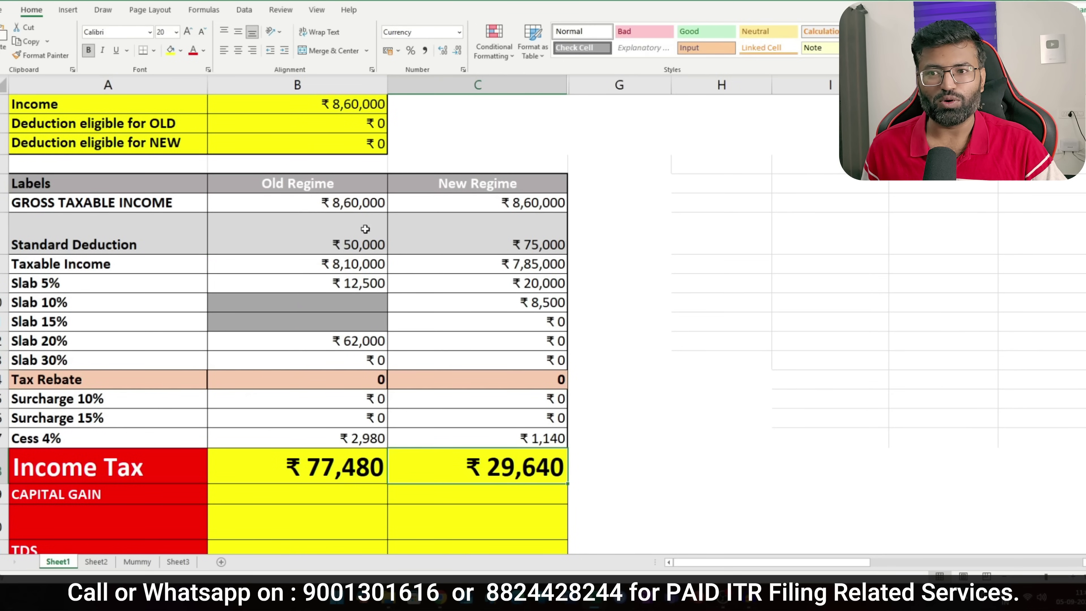
In the tax calculator workbook, check the standard deduction, set Income to 775000 and inspect the new regime's tax rebate.
click(349, 246)
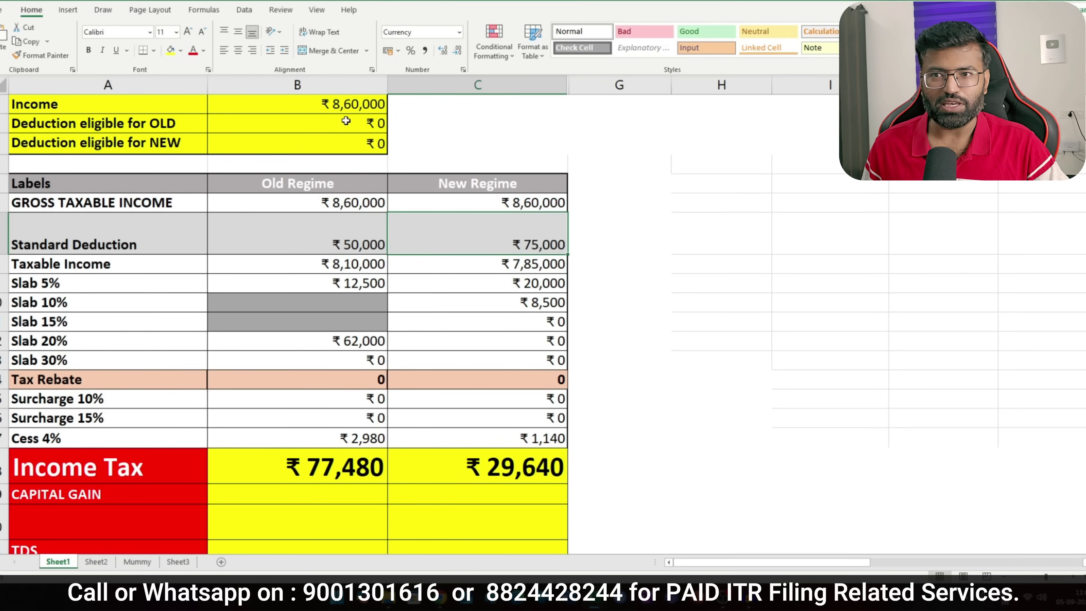
click(355, 102)
text(775000)
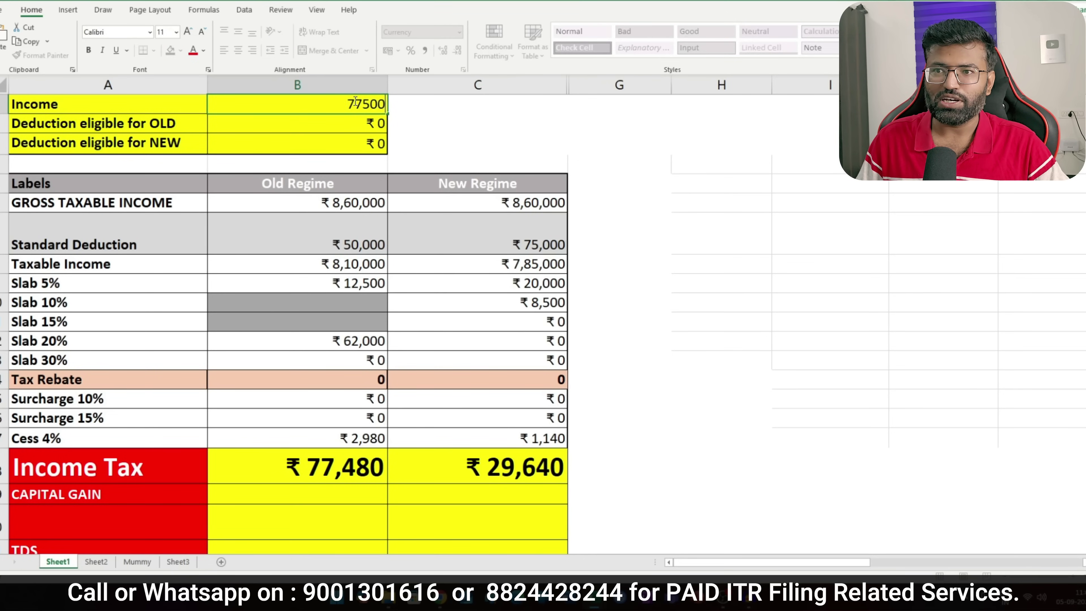
key(Return)
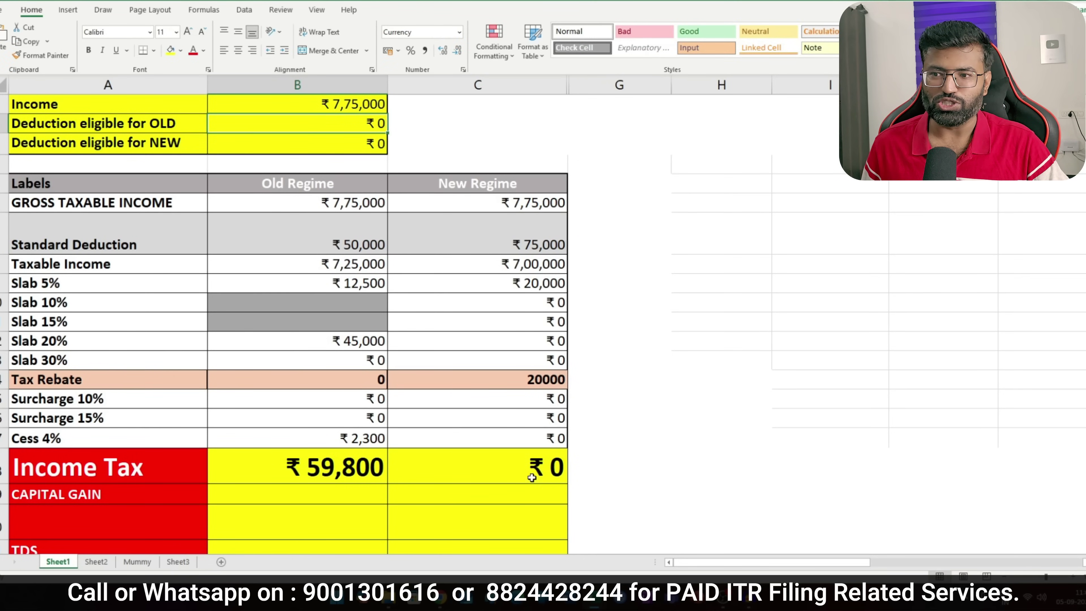
click(538, 384)
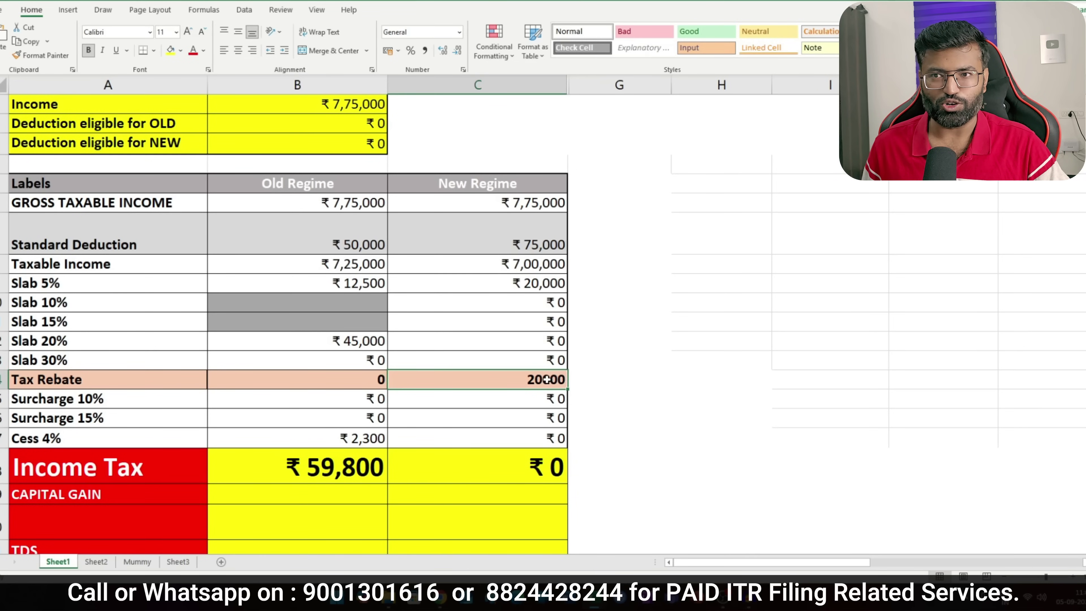
Look up the total salary in the income details workbook and set Income to 1030000 in the tax calculator workbook.
click(360, 103)
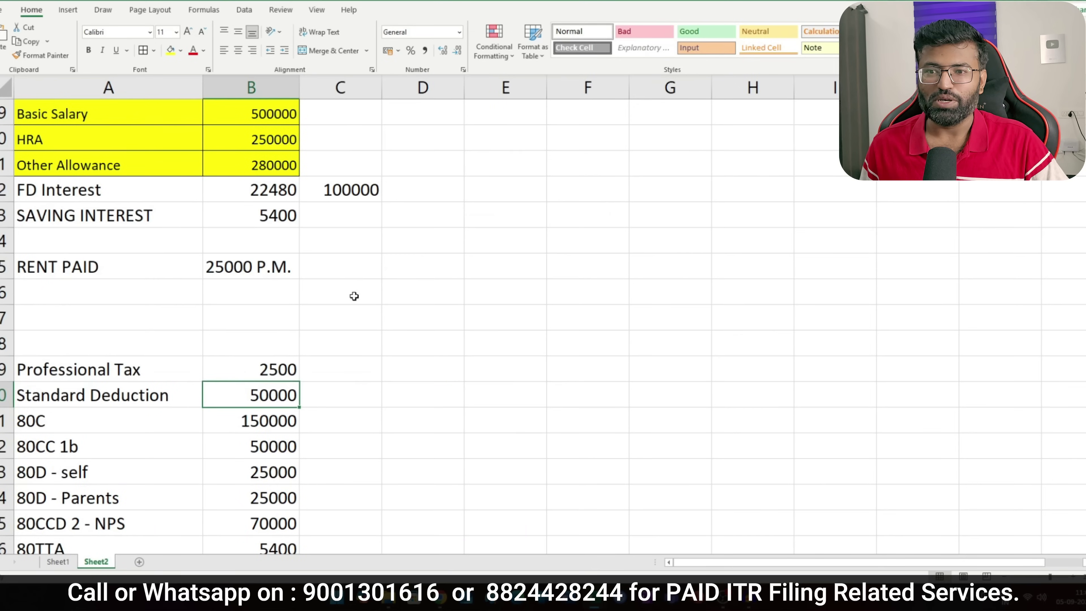
scroll(298, 173, up, 1)
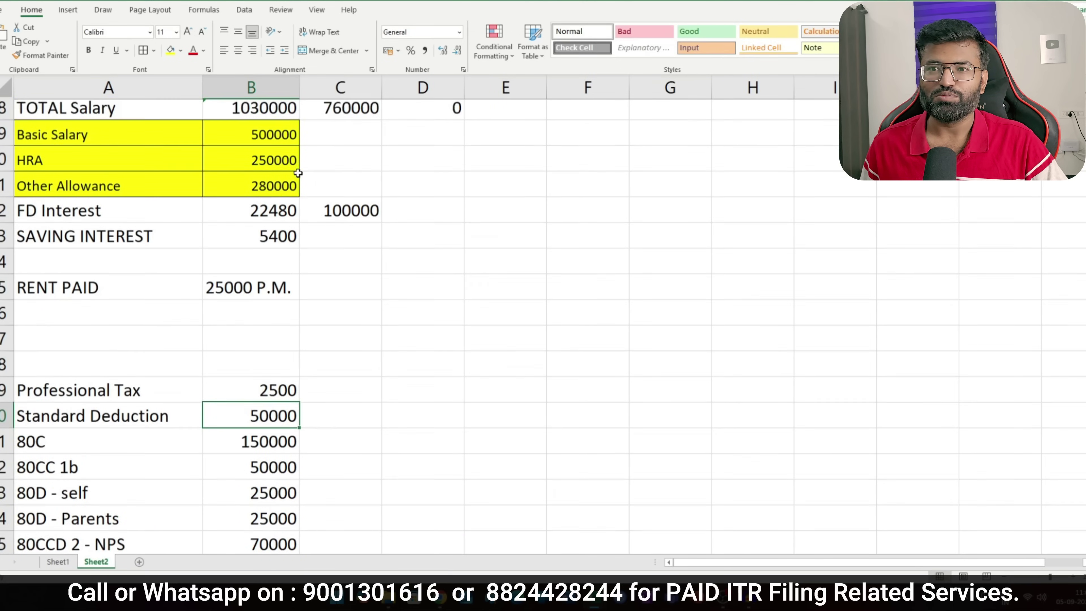
scroll(298, 173, up, 2)
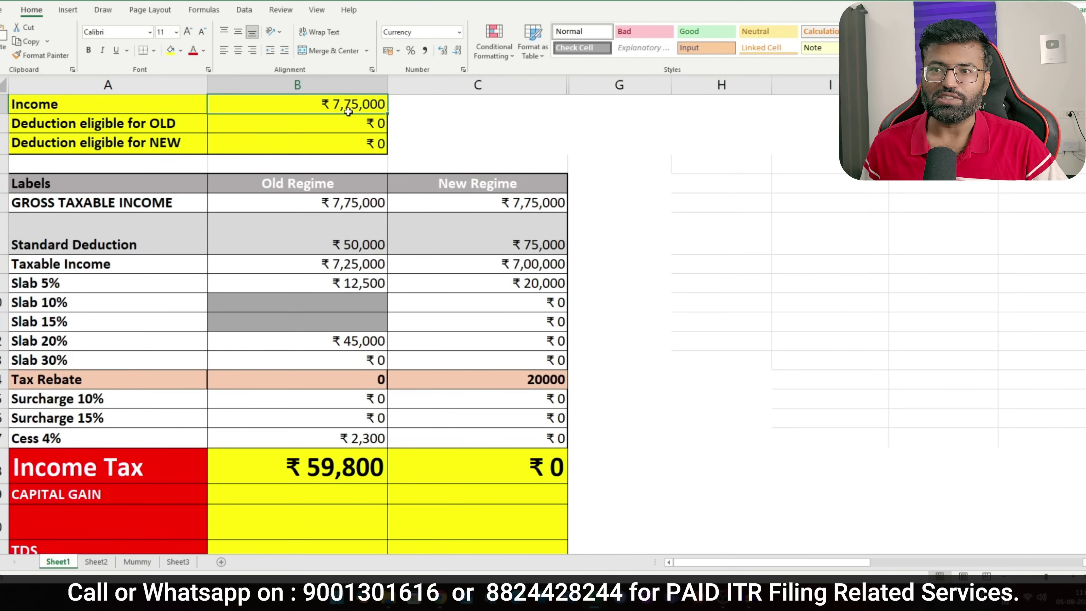
text(1030000)
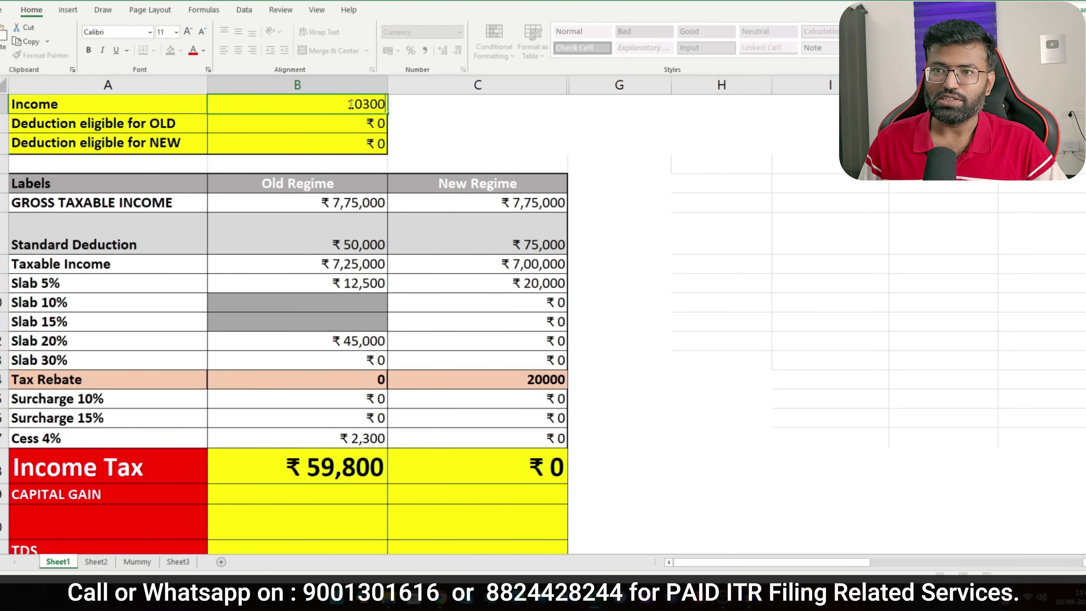
key(Return)
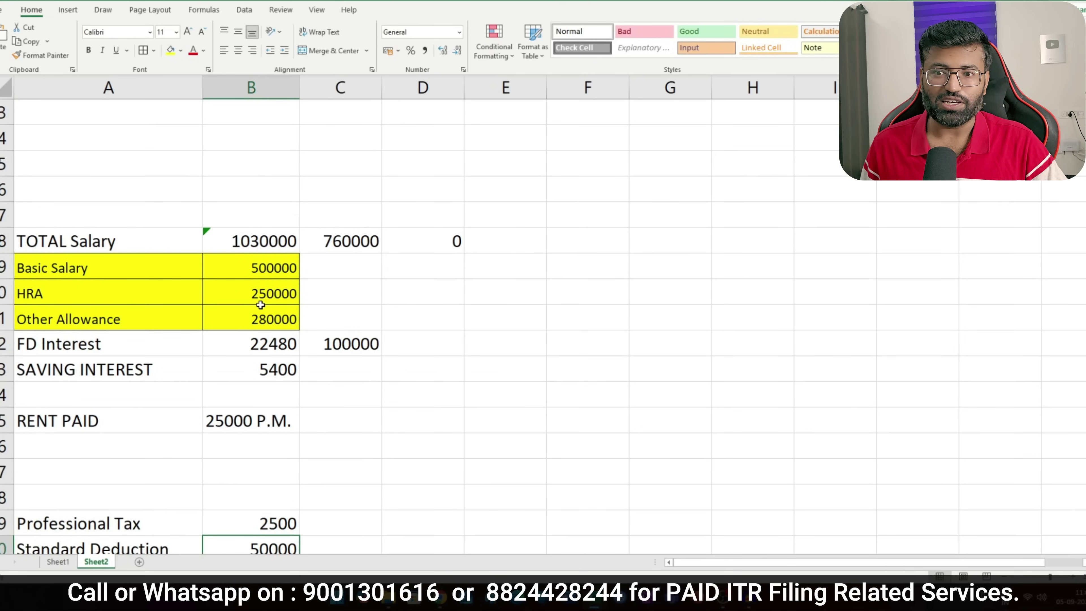
Select the FD interest, saving interest and total salary amounts together for their sum, and set the calculator's Income to 1057880.
click(99, 341)
click(267, 368)
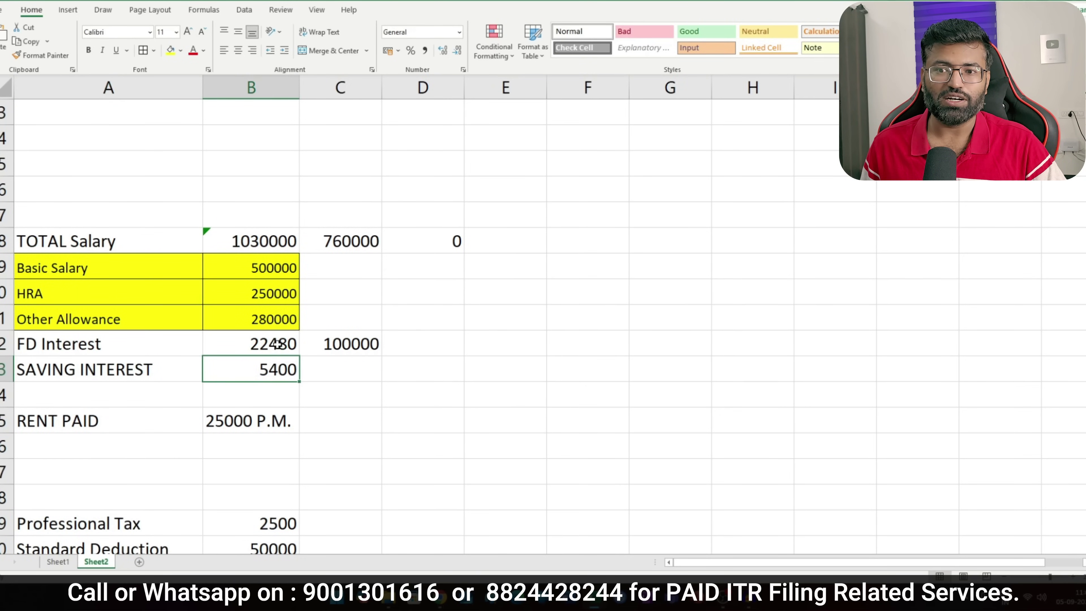
drag(273, 343, 274, 369)
ctrl+click(276, 239)
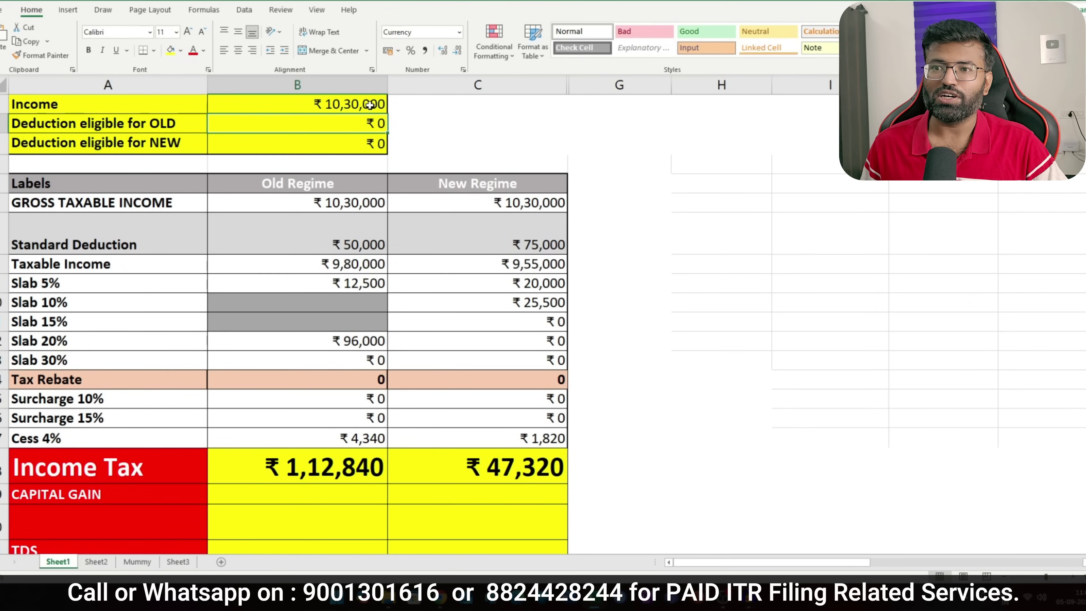
click(370, 105)
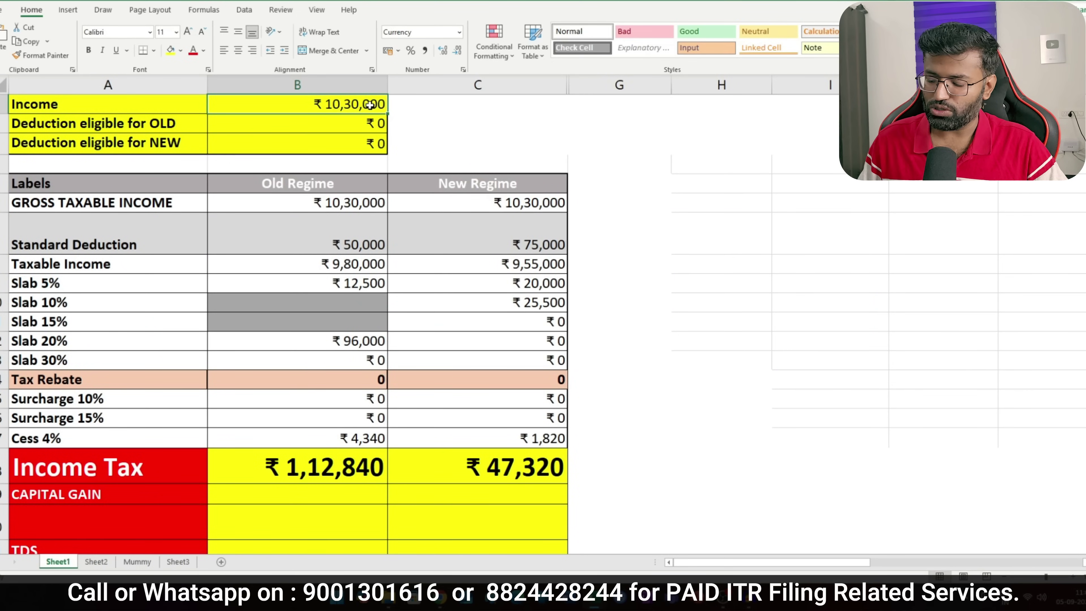
text(1057880)
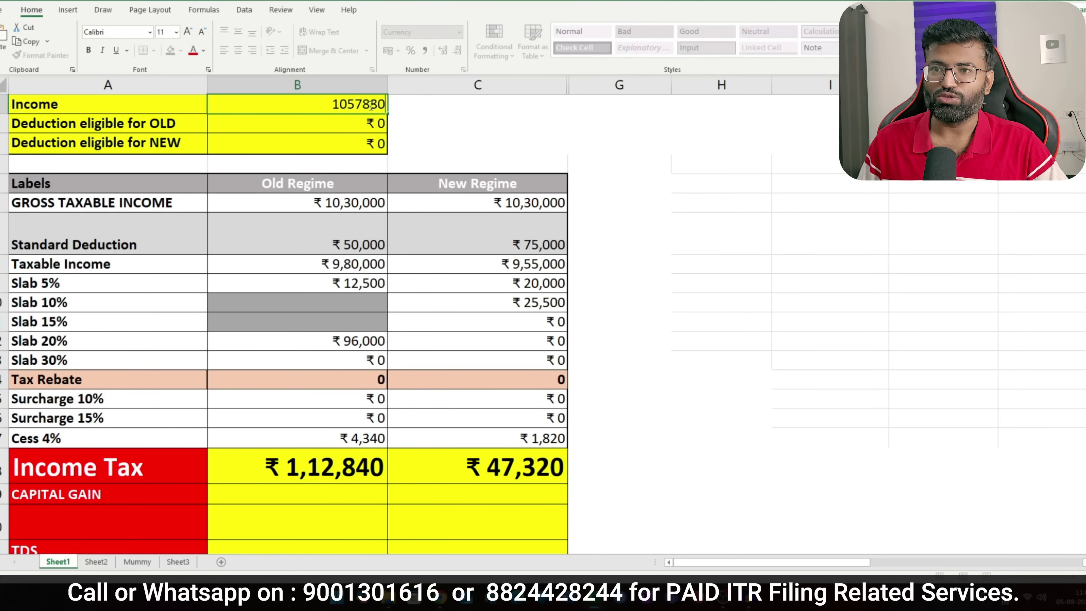
key(Return)
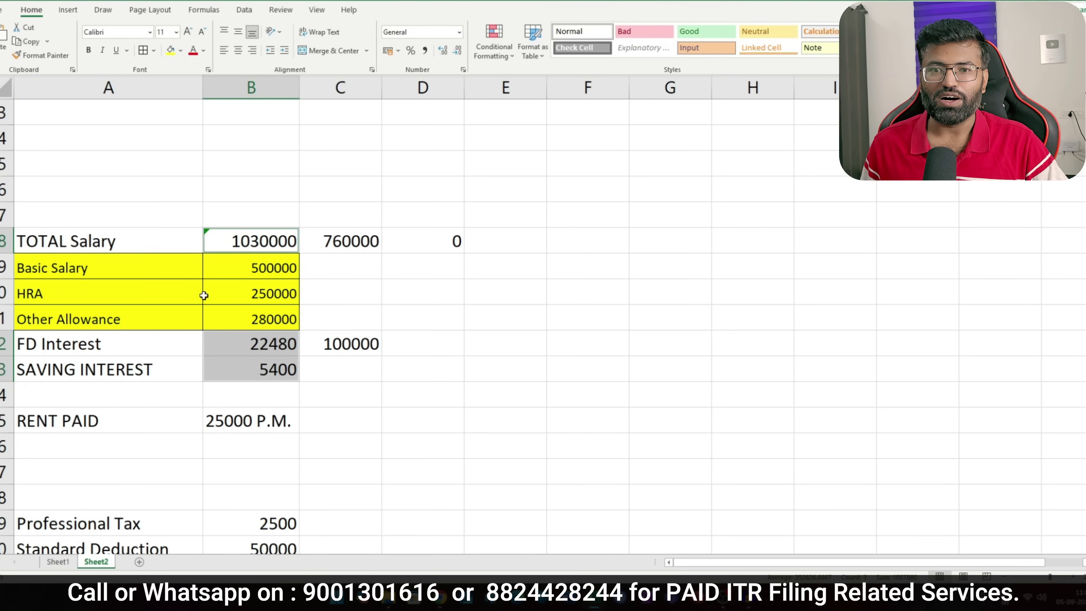
Review the rent paid and HRA rows in the income details workbook.
scroll(72, 334, down, 1)
drag(98, 352, 267, 350)
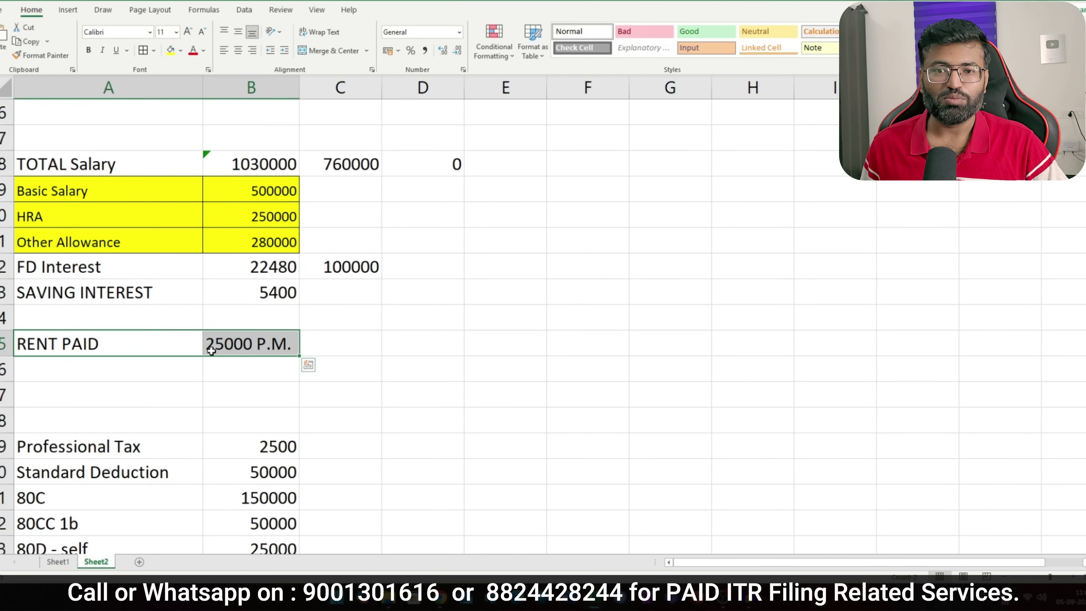
click(96, 221)
drag(96, 221, 291, 214)
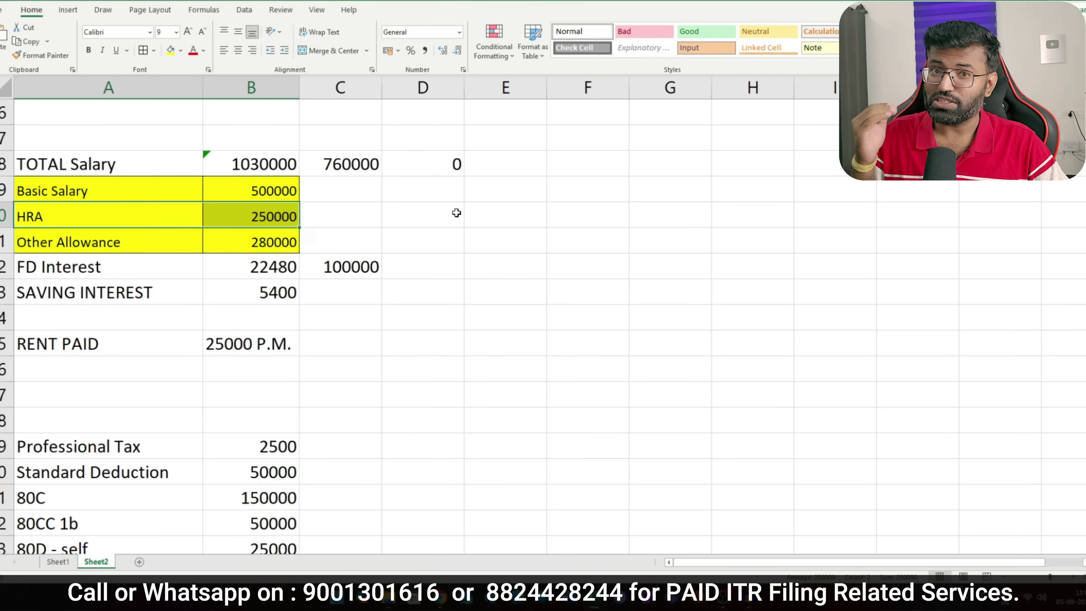
click(99, 345)
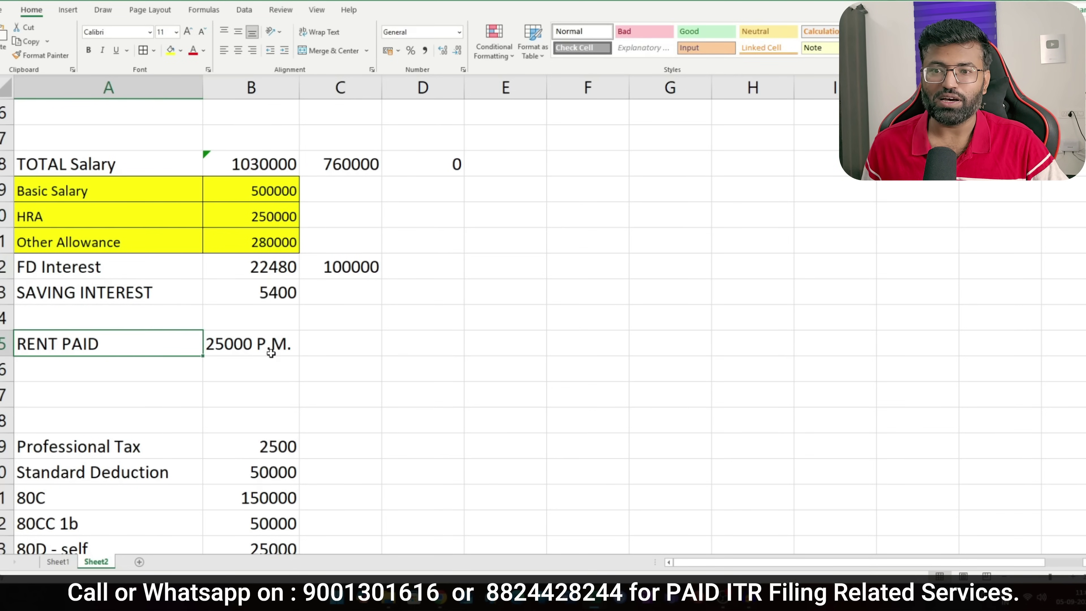
click(267, 344)
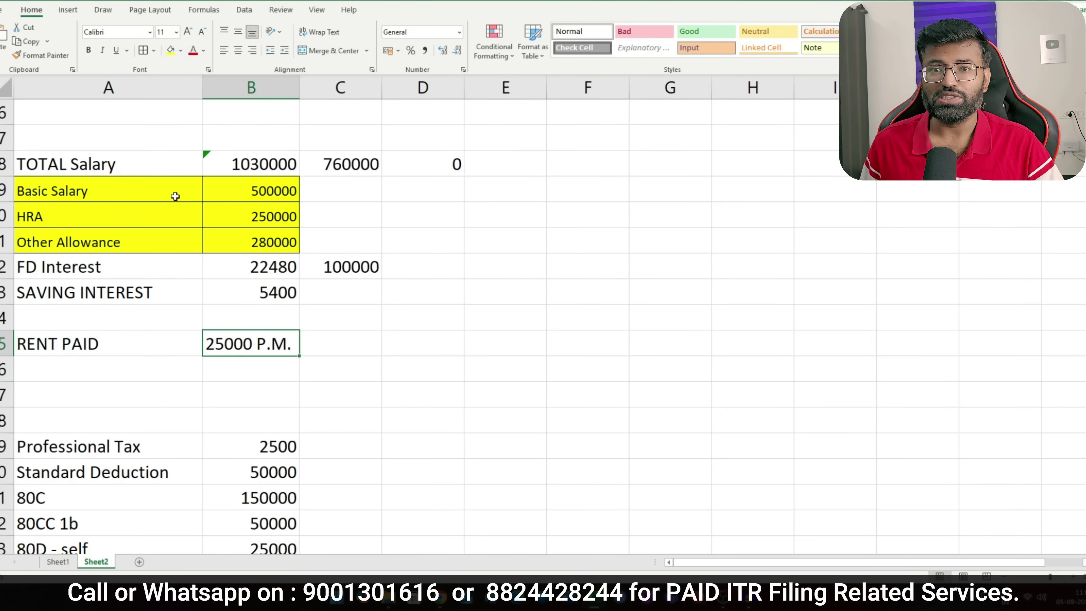
In the Basic Salary row, enter 300000, 50000 and 250000 in columns E, F and G.
click(242, 193)
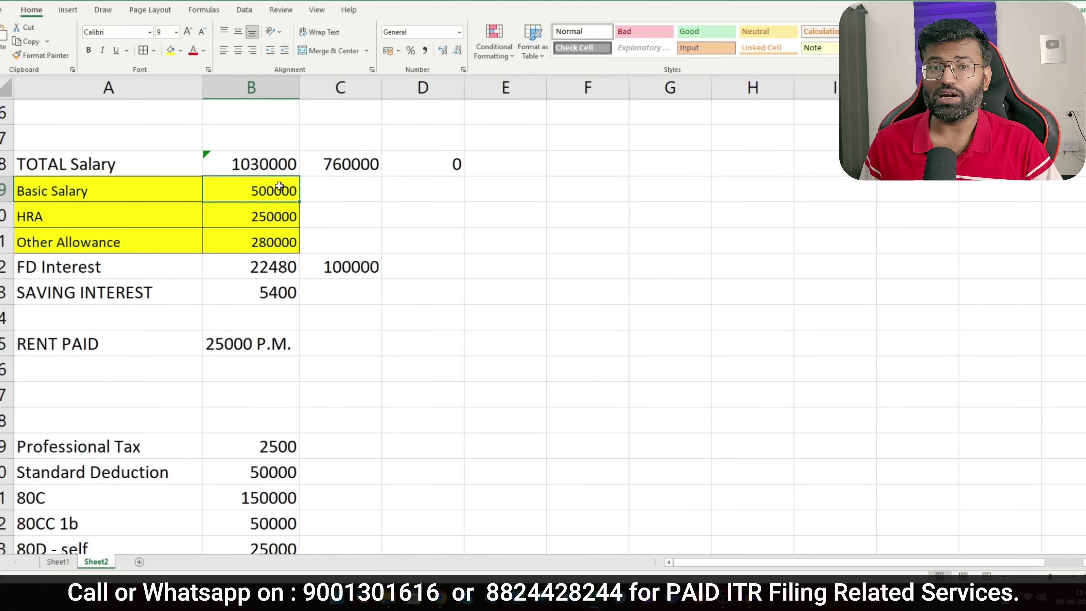
key(Right)
key(Right)
key(Right)
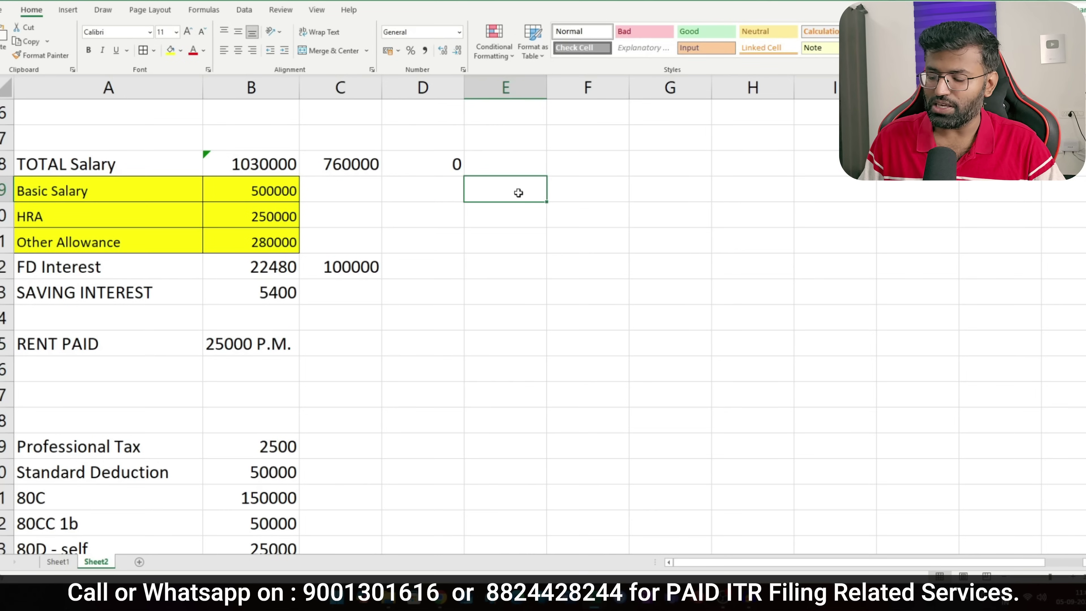
text(300000)
key(Right)
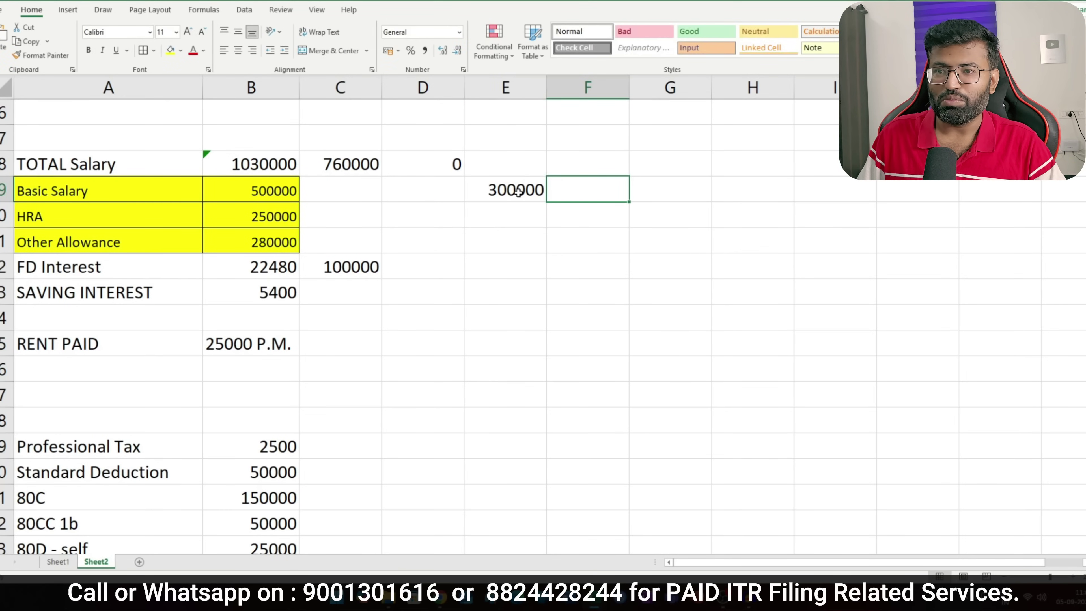
text(500000)
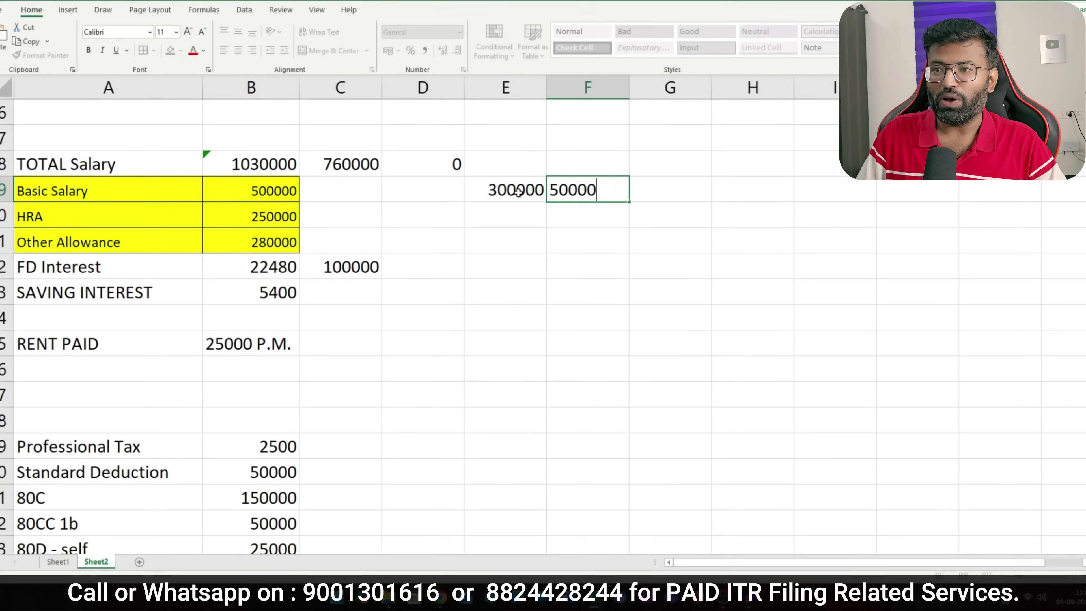
key(Right)
text(25000)
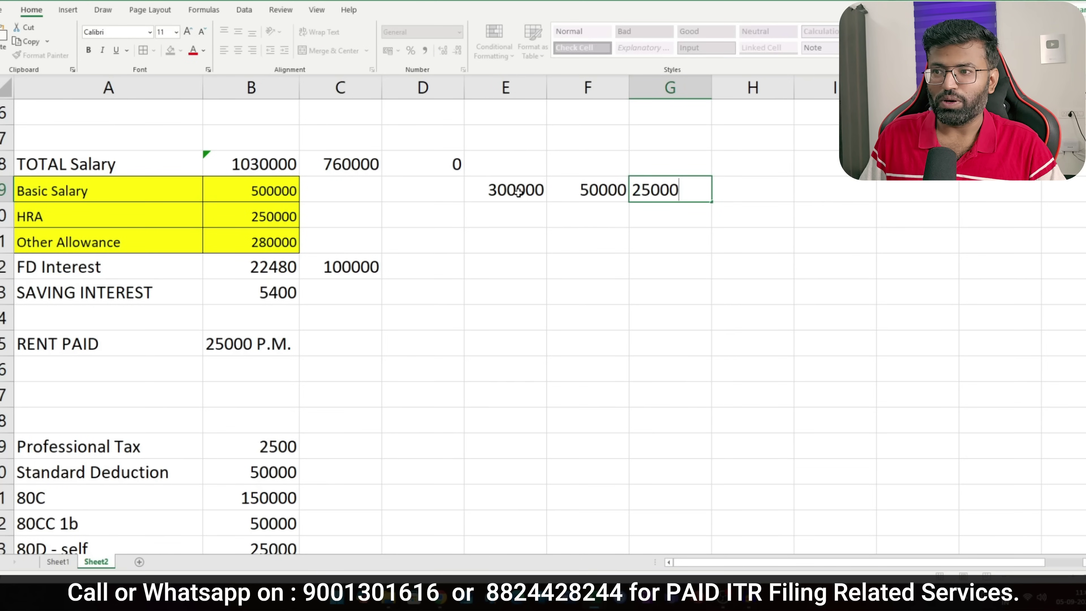
key(Return)
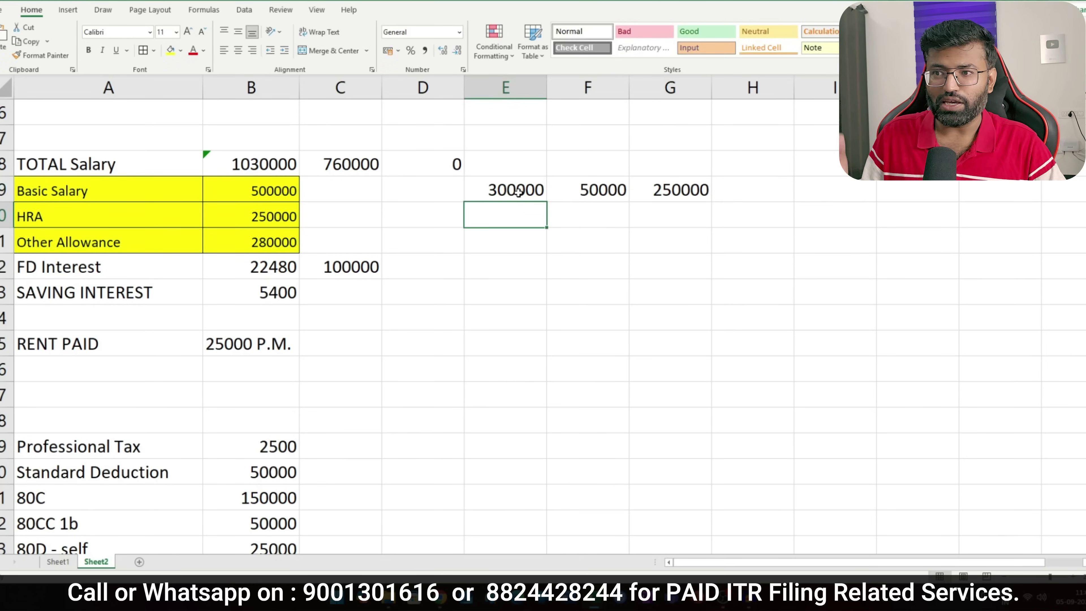
Enter 250000 in column G of both the HRA row and the Other Allowance row.
key(Right)
key(Right)
text(2)
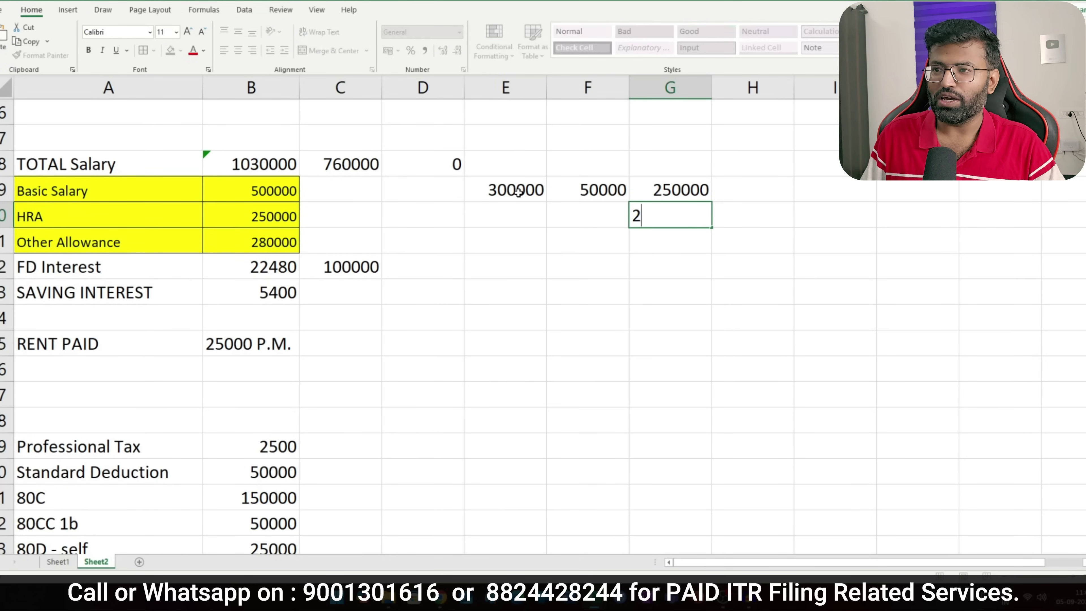
text(50000)
key(Return)
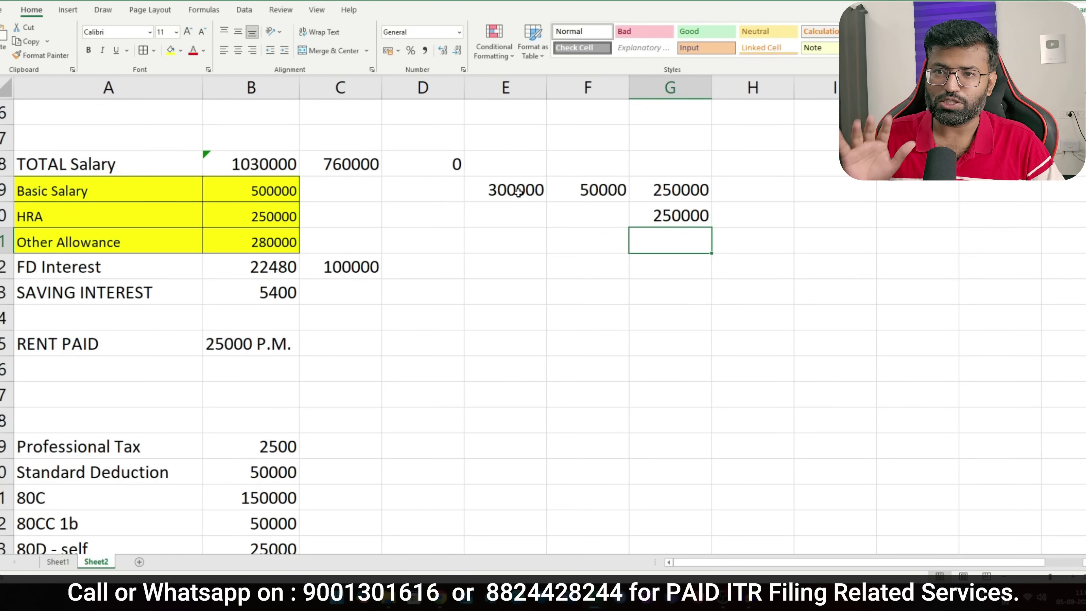
drag(157, 187, 280, 185)
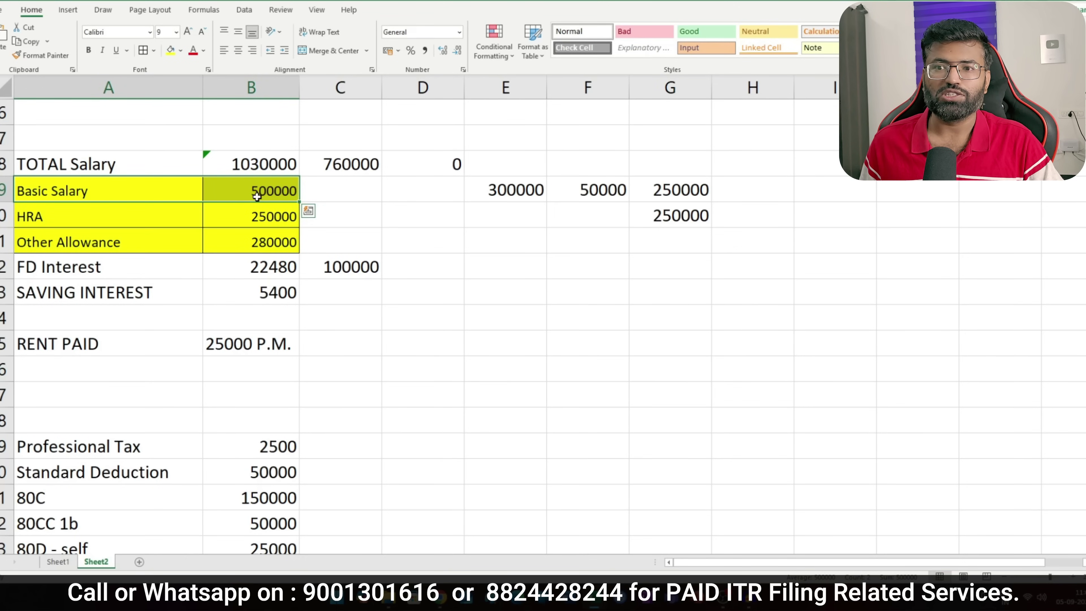
click(676, 237)
text(250000)
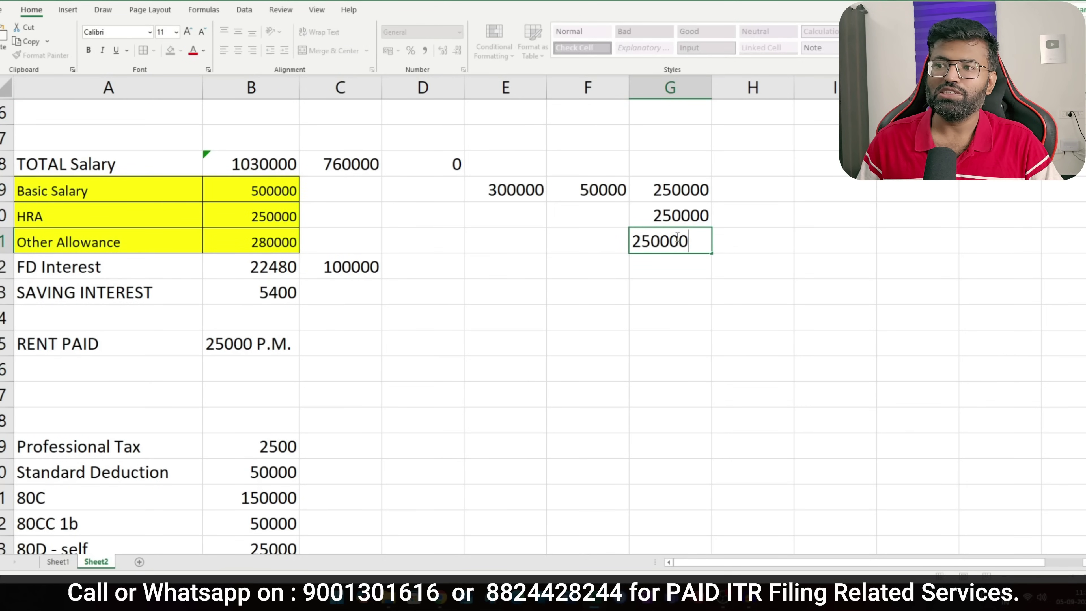
key(Return)
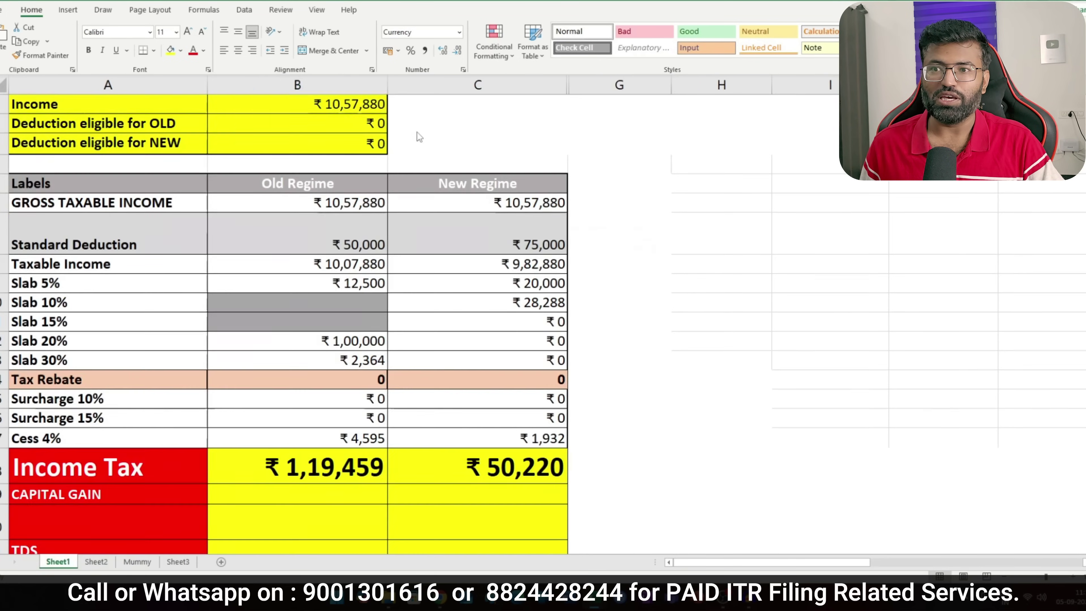
In the tax calculator workbook, enter 250000 in column C beside Deduction eligible for OLD.
click(422, 122)
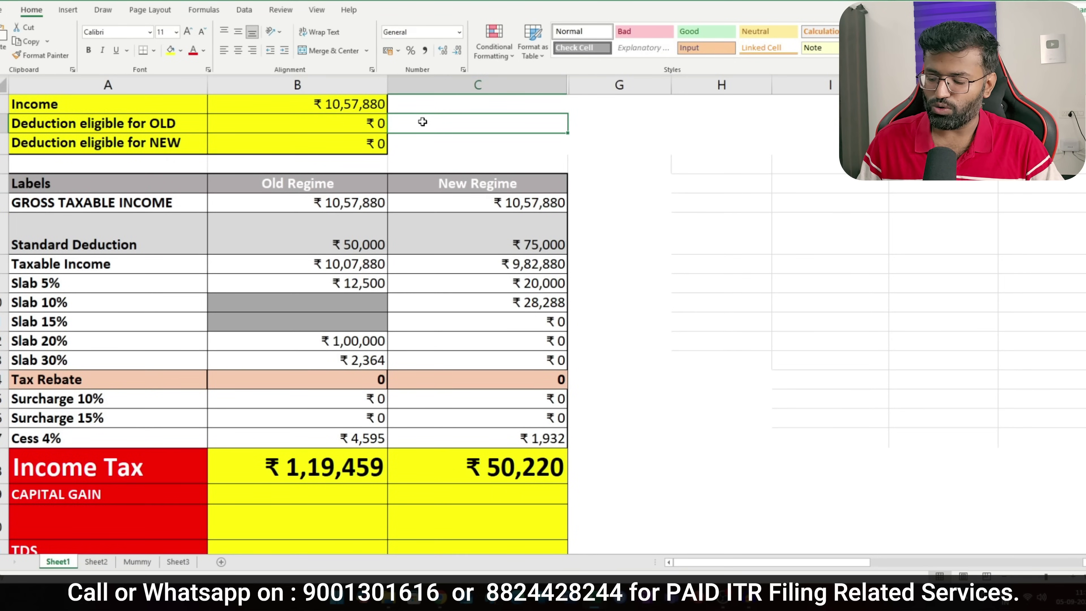
text(250000)
key(Return)
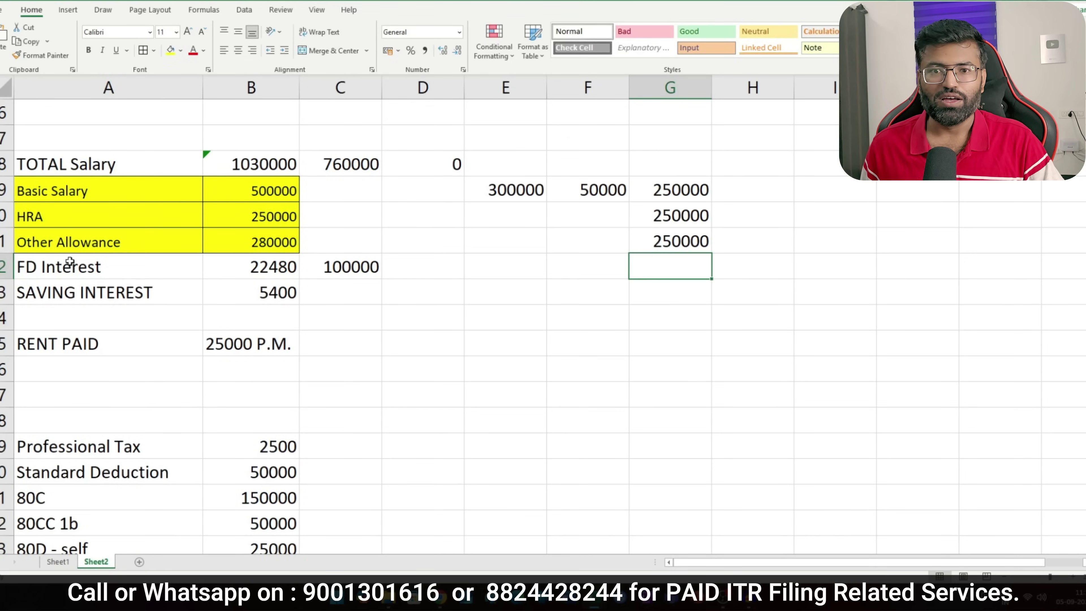
Look up the saving interest in the income details workbook and enter 5400 in column G of the calculator's old-regime deduction row.
click(87, 292)
drag(87, 291, 230, 289)
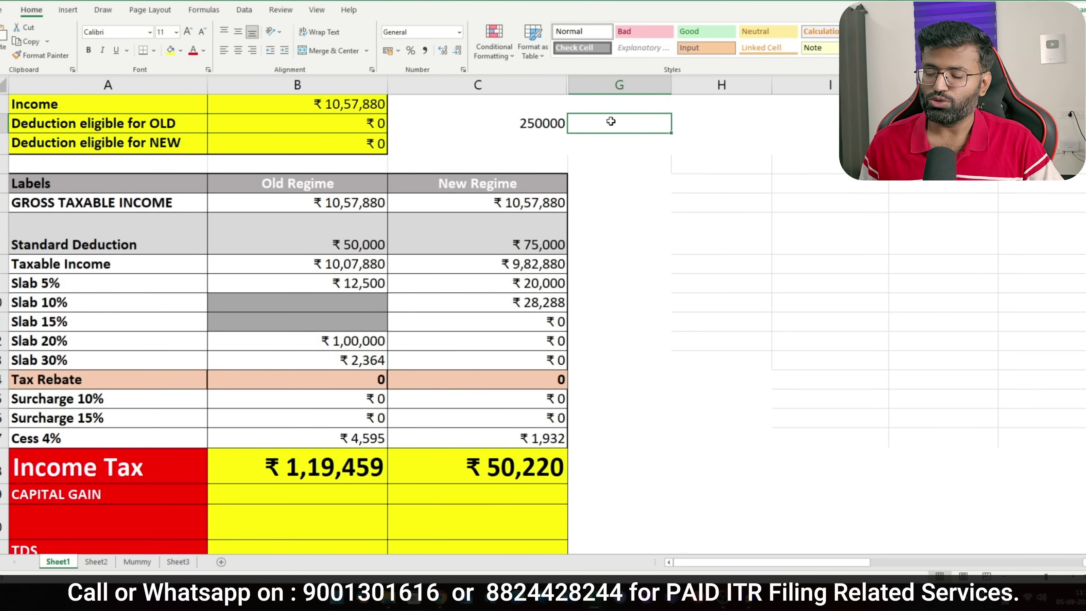
text(5400)
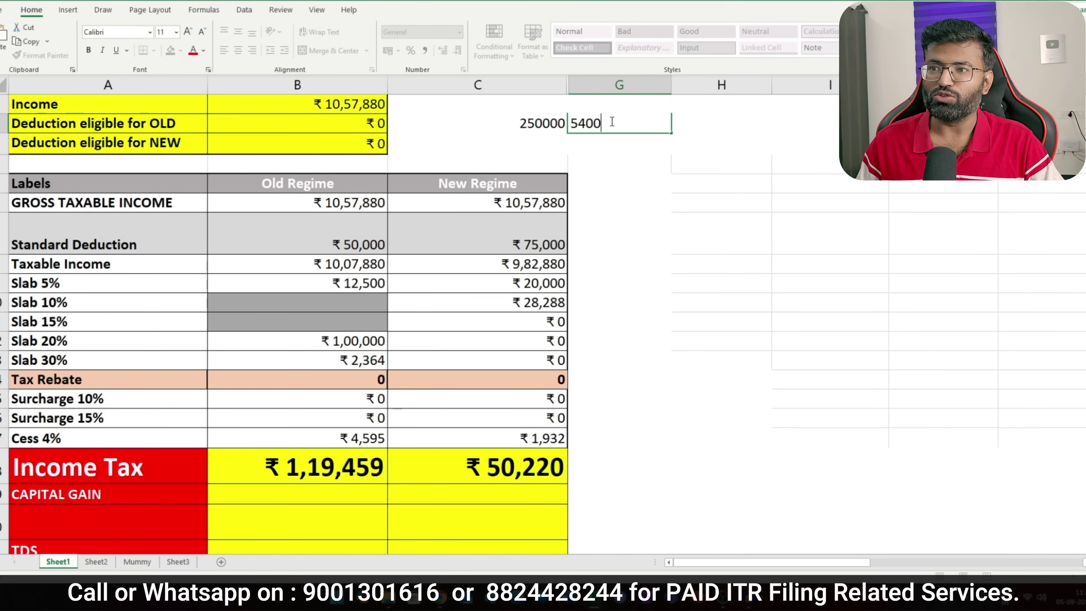
key(Return)
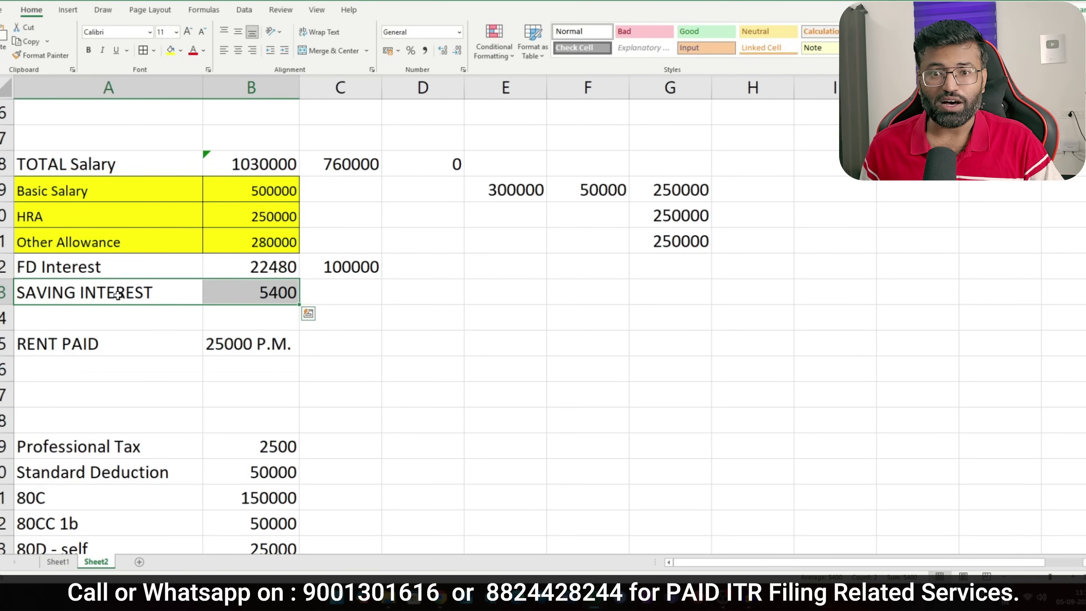
Look up the professional tax in the income details workbook and enter 2500 in column H of the calculator's old-regime deduction row.
scroll(124, 308, down, 1)
drag(143, 369, 256, 369)
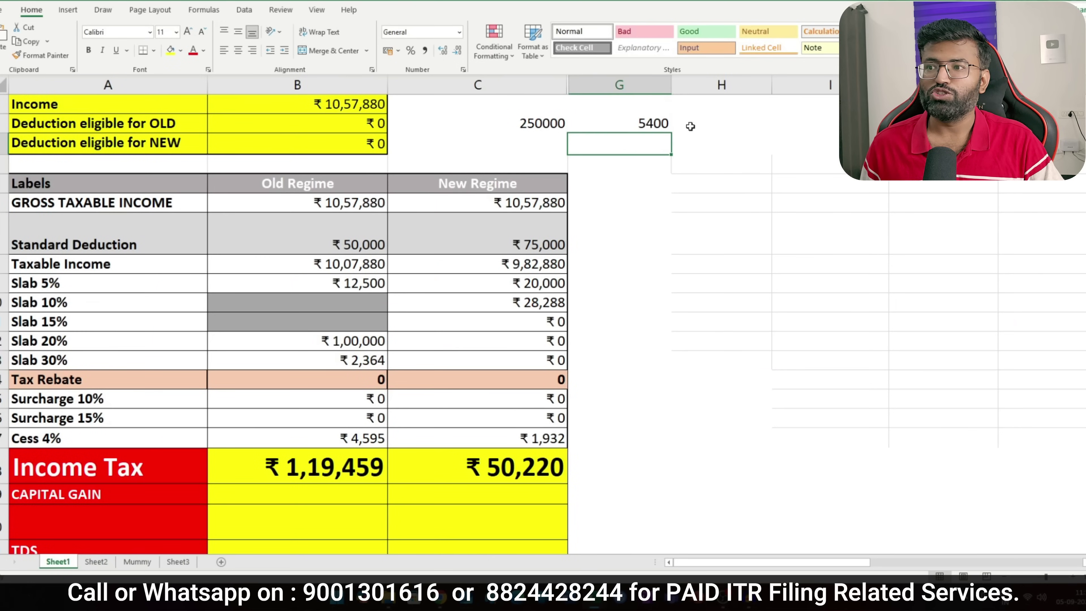
text(2500)
key(Return)
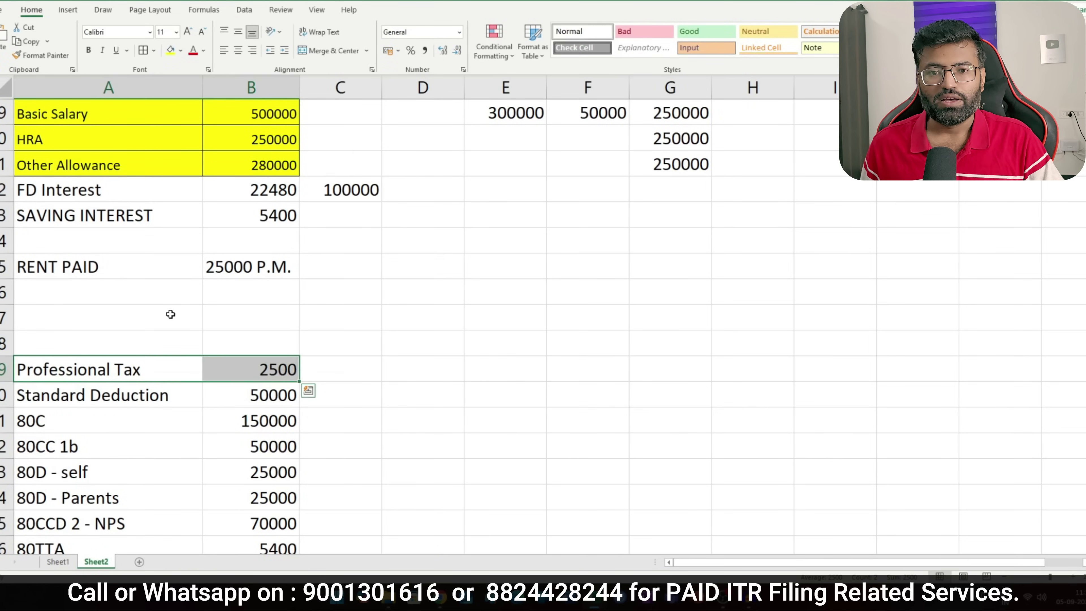
Look up the standard deduction, 80C and 80CC 1b in the income details workbook and enter 200000 in column I of the calculator's old-regime deduction row.
drag(124, 395, 266, 396)
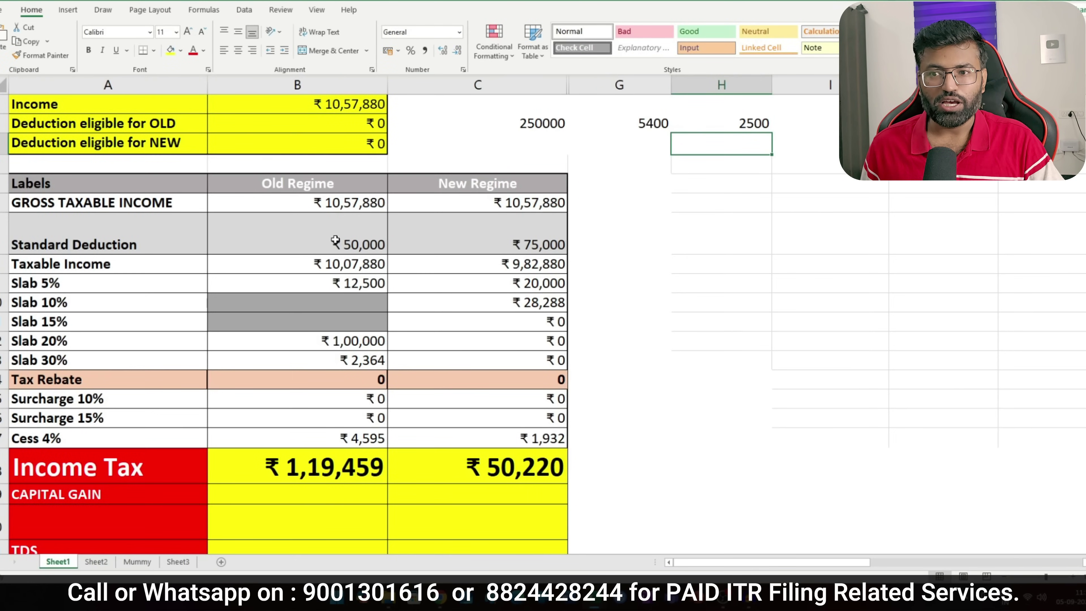
click(378, 249)
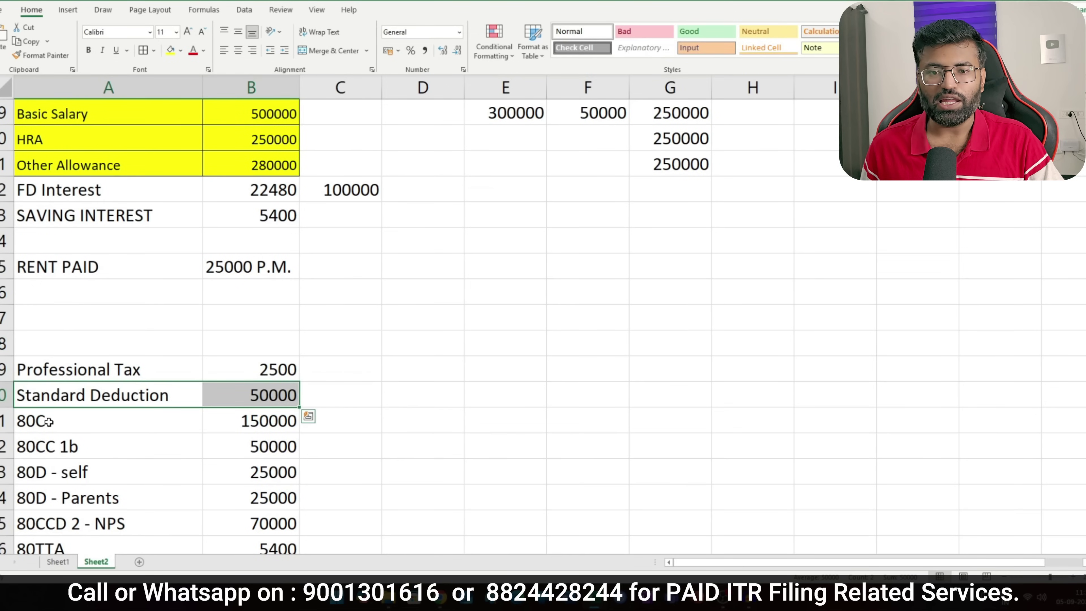
drag(49, 422, 209, 420)
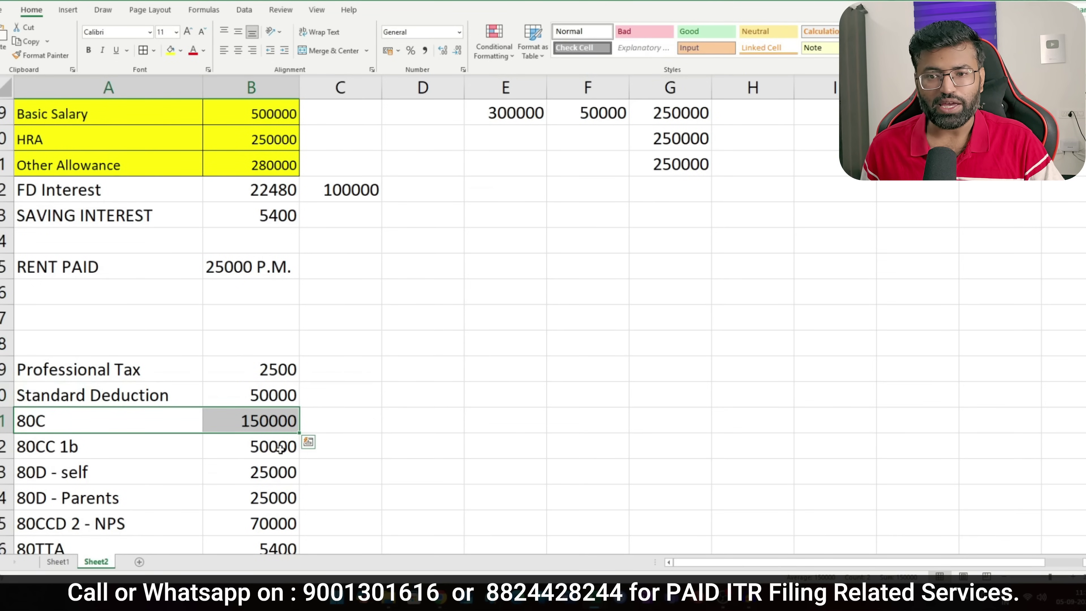
drag(139, 449, 270, 418)
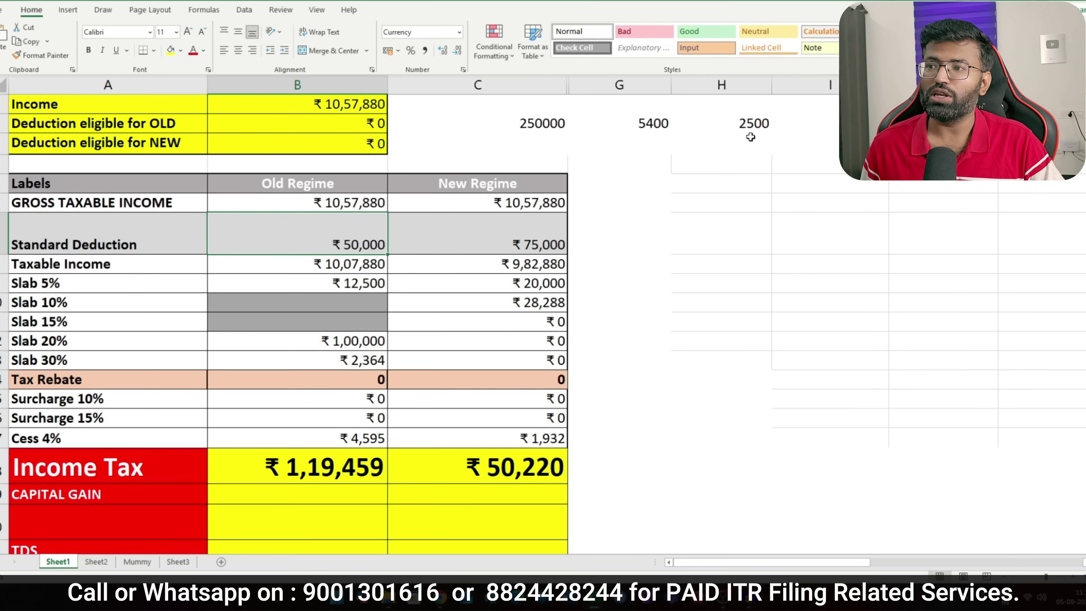
click(811, 128)
text(200000)
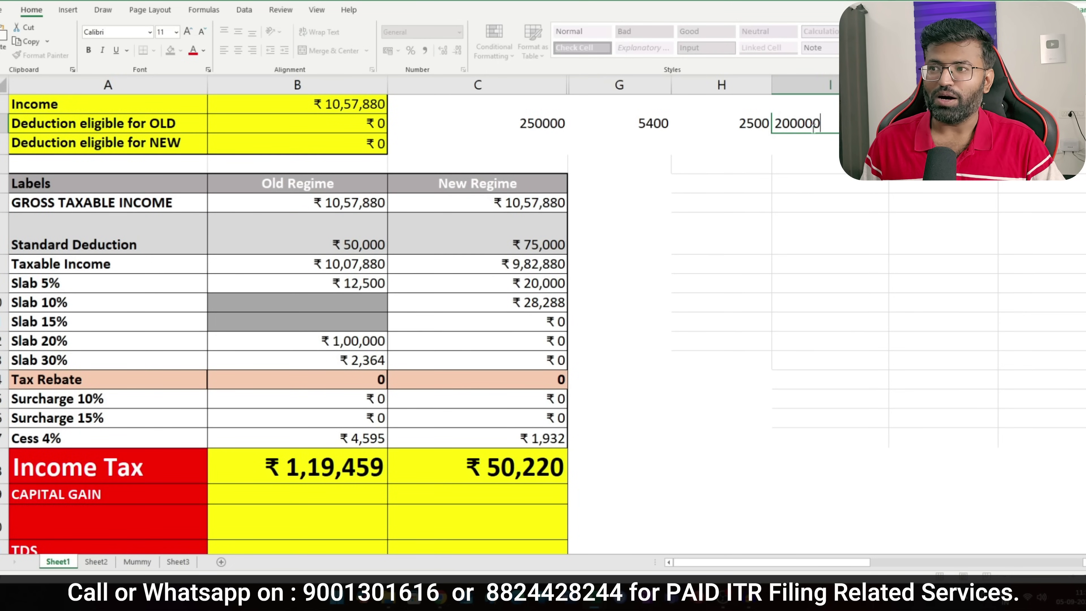
key(Return)
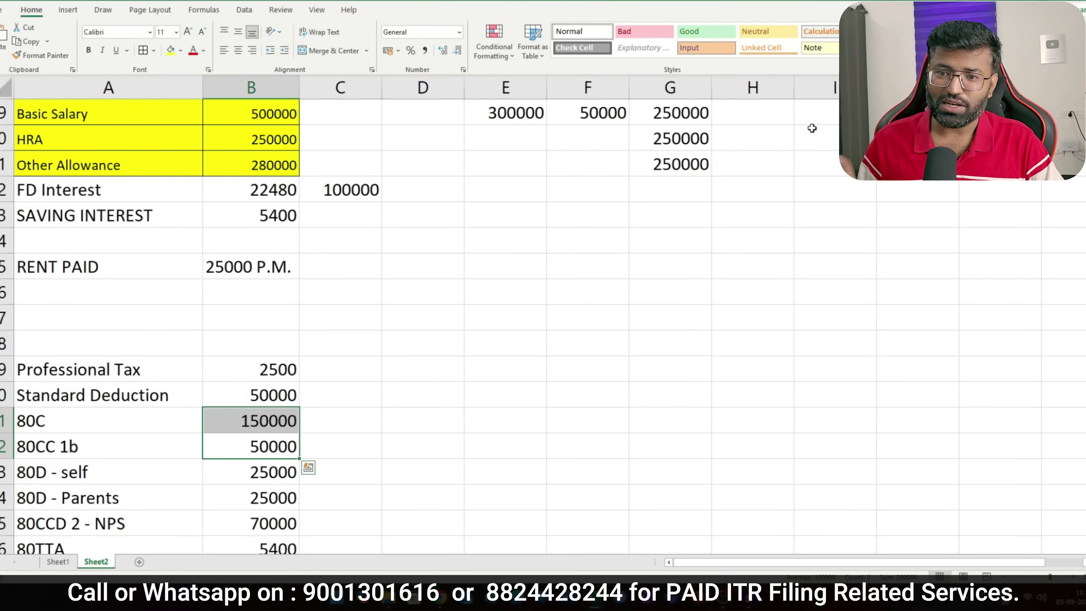
drag(139, 427, 287, 454)
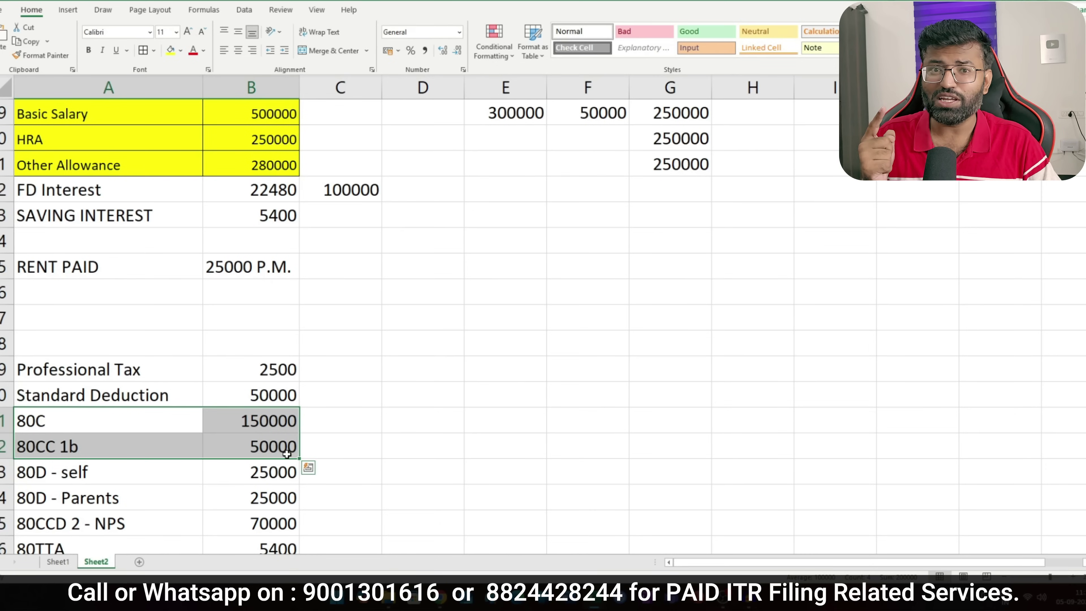
drag(73, 447, 256, 454)
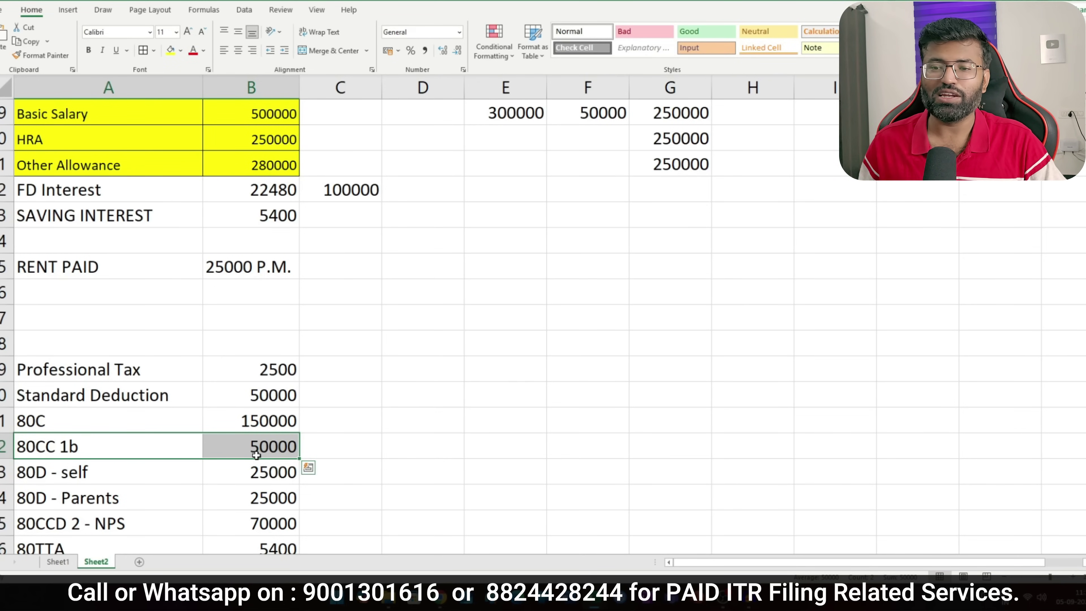
Look up the 80D self amount in the income details workbook and enter 25000 in column H of the calculator's Deduction eligible for NEW row.
drag(149, 476, 241, 471)
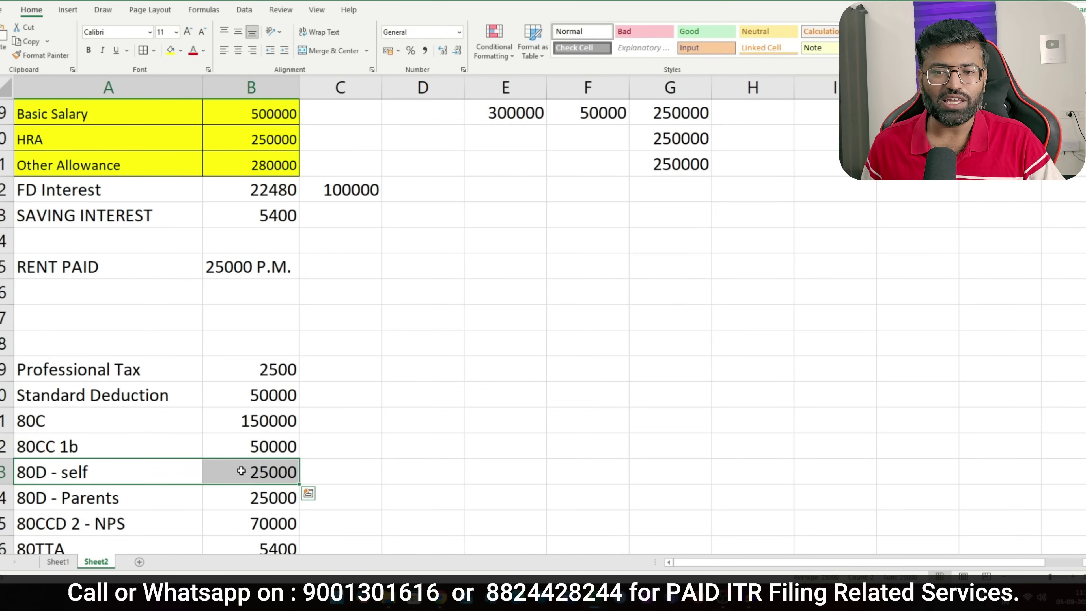
click(149, 478)
drag(150, 477, 281, 475)
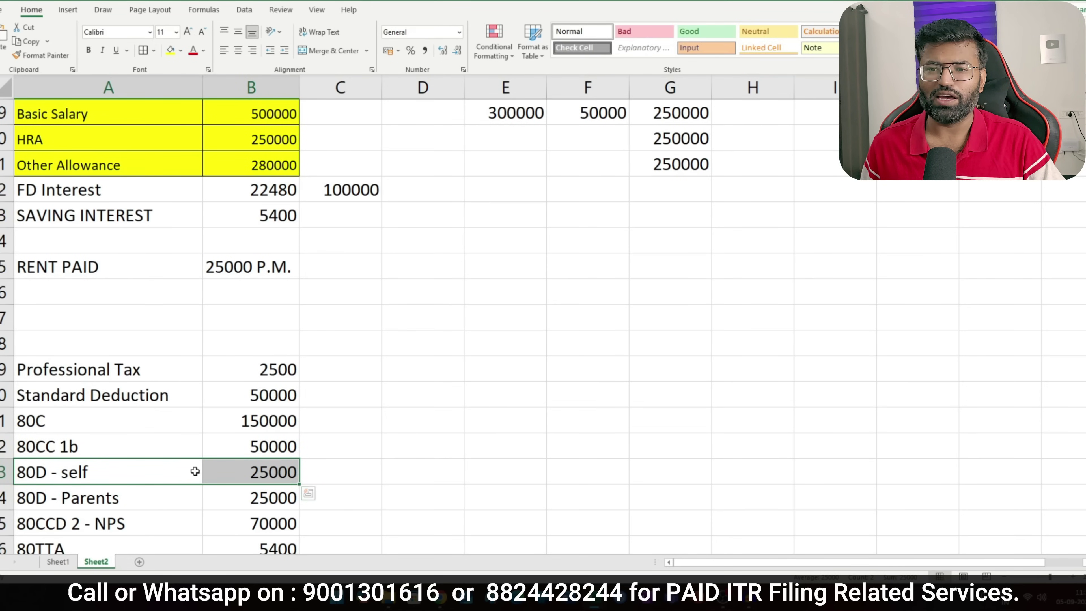
drag(150, 474, 252, 472)
key(ctrl+Page_Up)
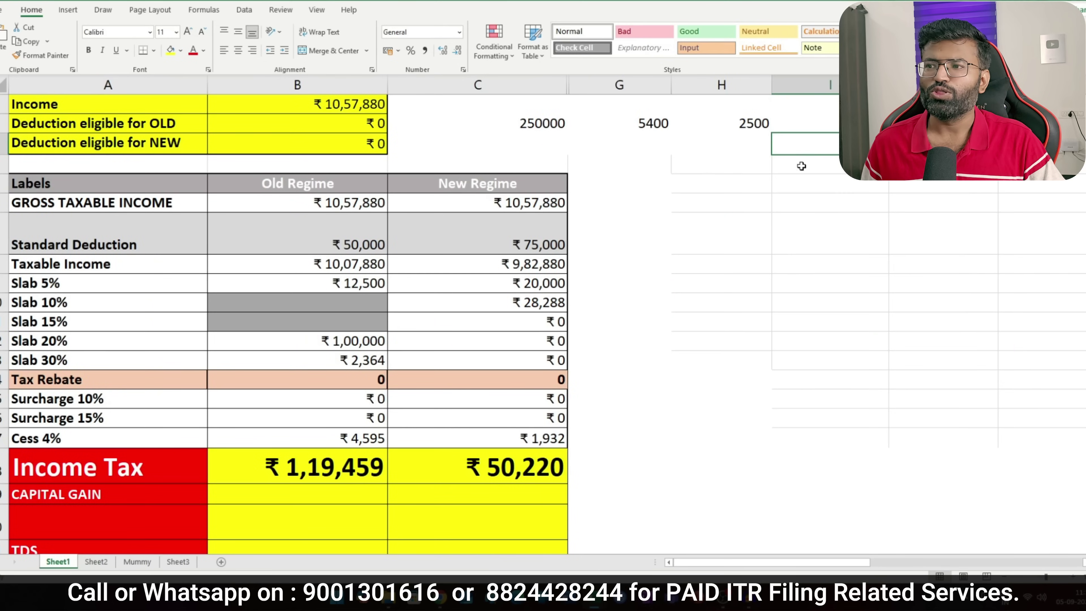
click(737, 145)
text(25000)
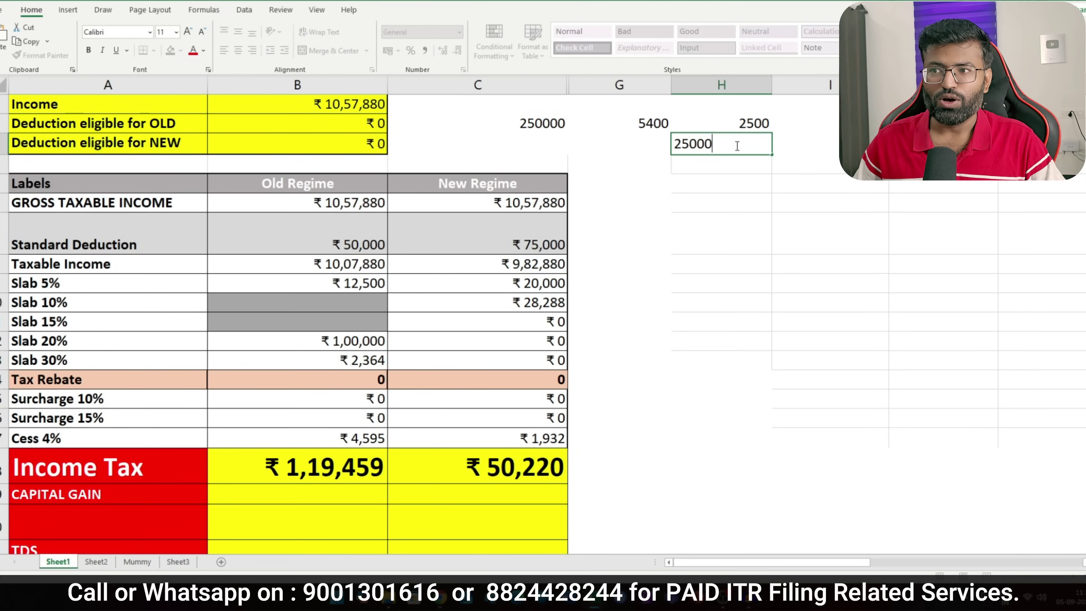
key(Tab)
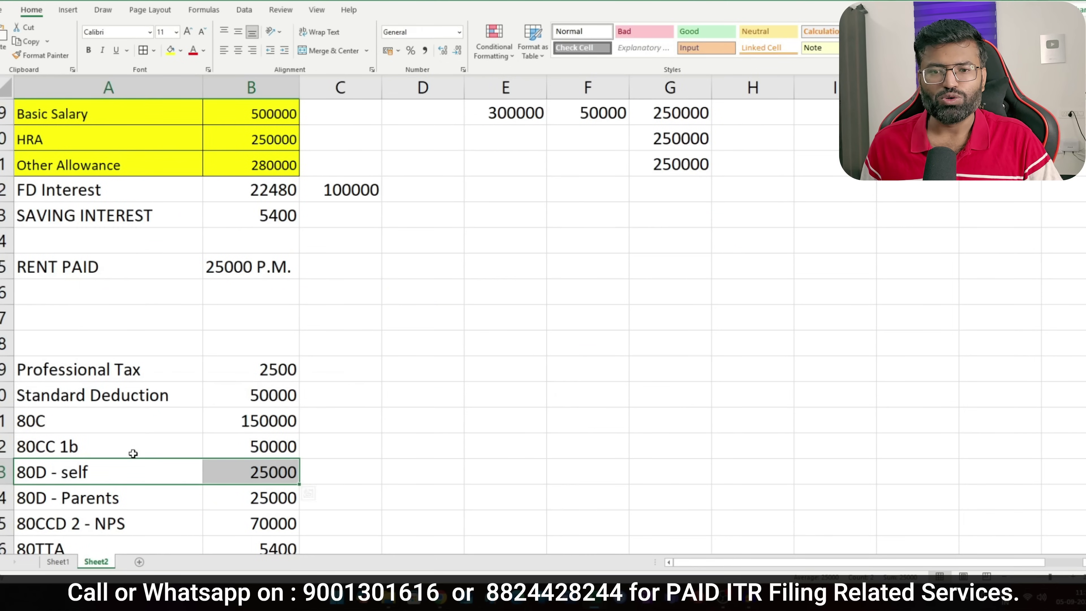
Look up the 80D parents amount in the income details workbook and enter 25000 in column I beside the calculator's 80D self amount.
drag(116, 490, 244, 488)
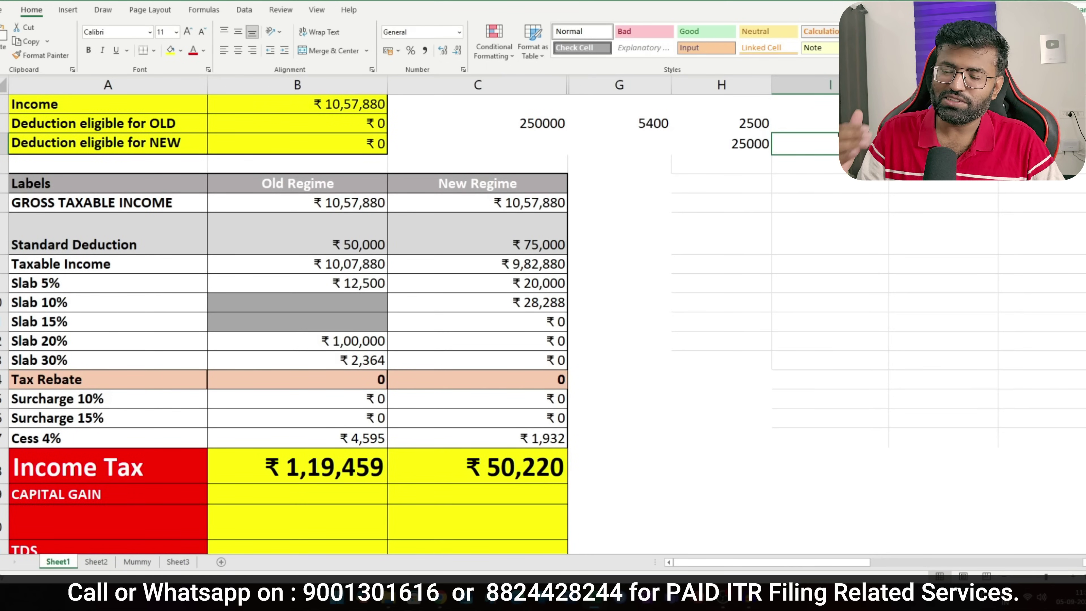
text(25000)
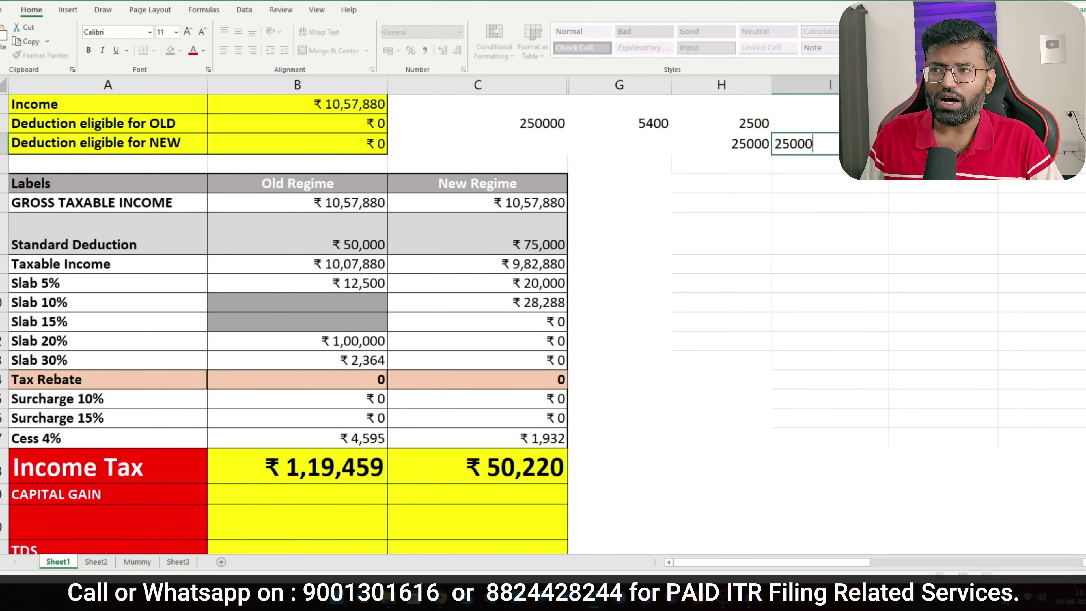
key(Escape)
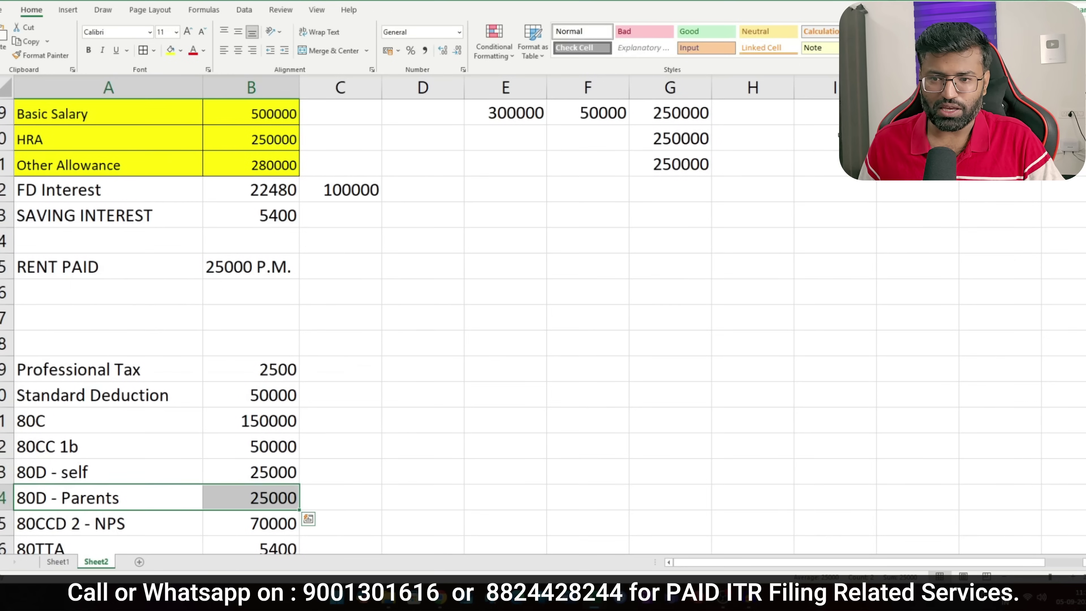
Compare the 80CC 1b and 80CCD 2 NPS rows in the income details workbook and enter 70000 in column I above the calculator's Labels row.
drag(107, 523, 248, 523)
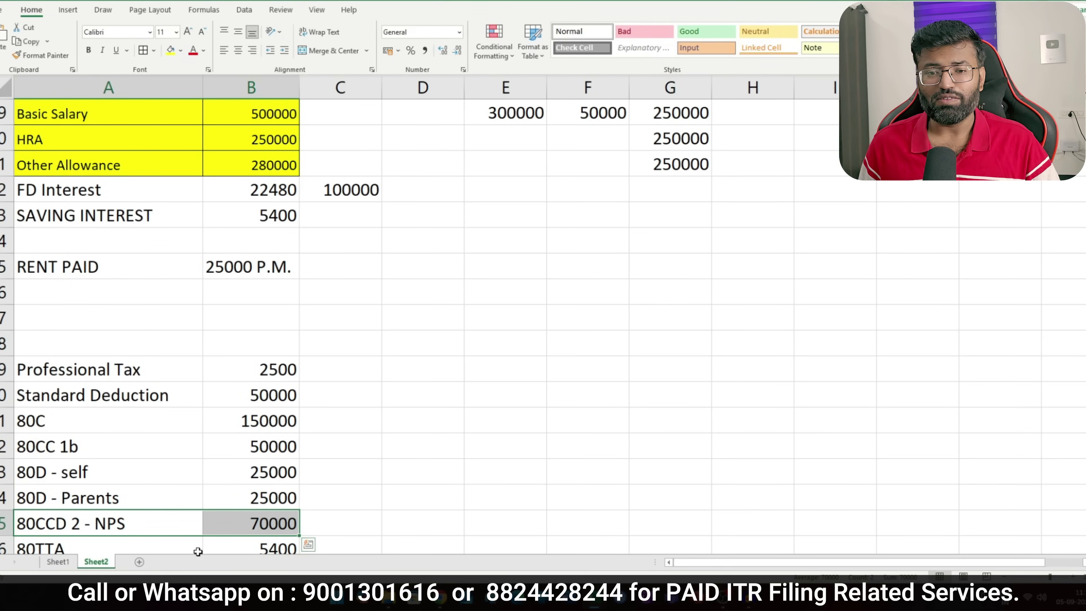
drag(124, 520, 253, 519)
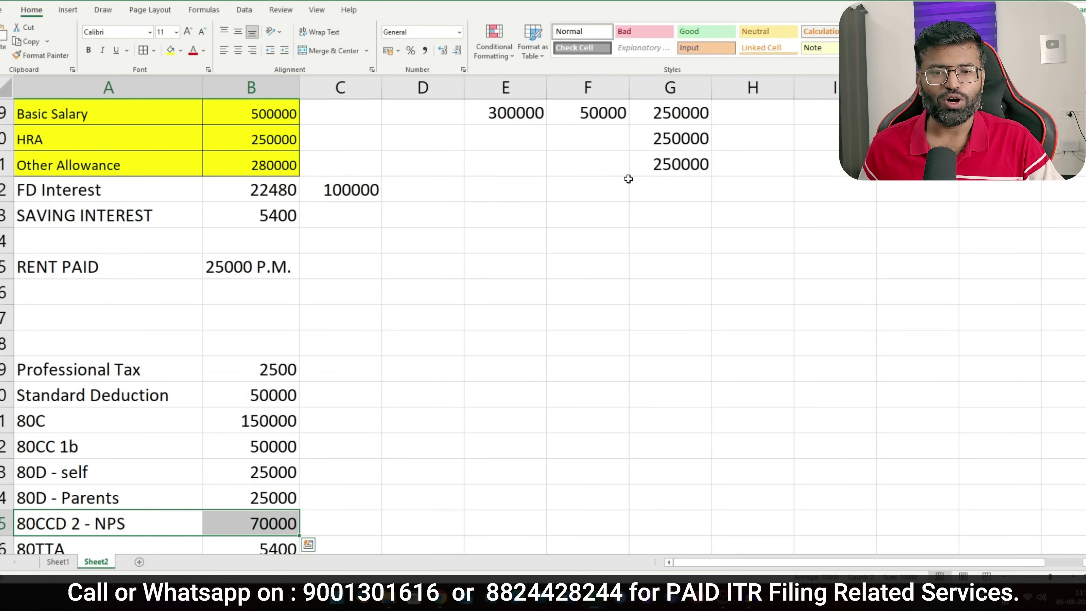
drag(129, 443, 293, 446)
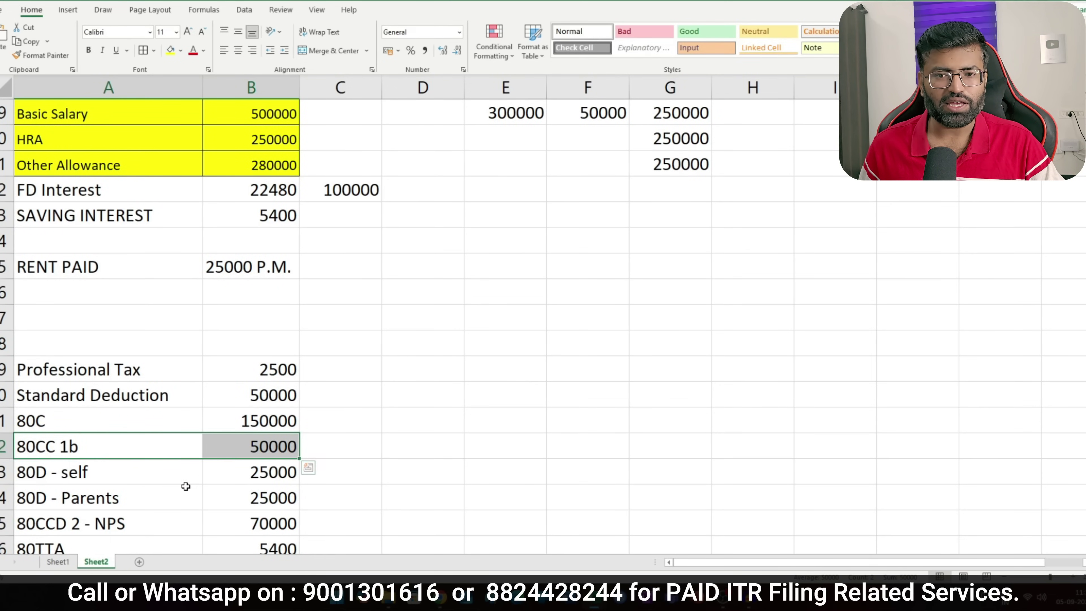
drag(163, 517, 256, 520)
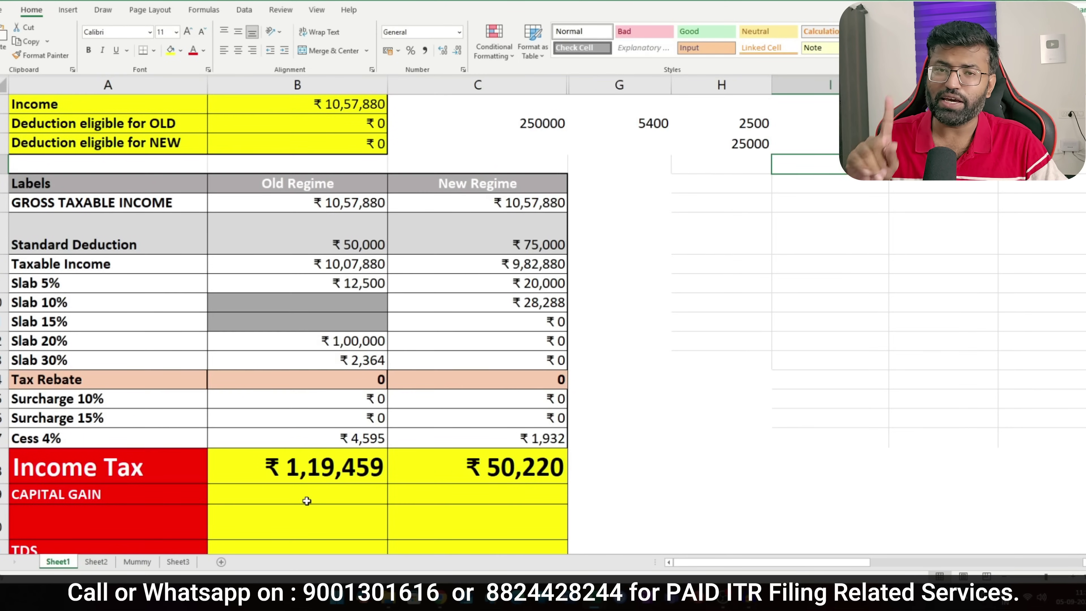
text(7)
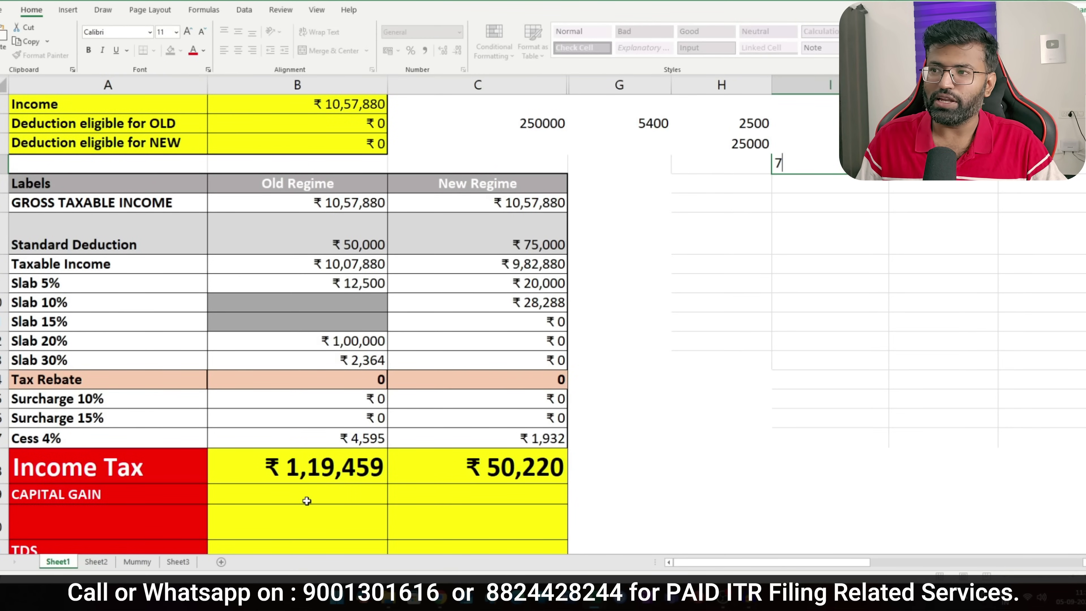
text(0000)
key(Return)
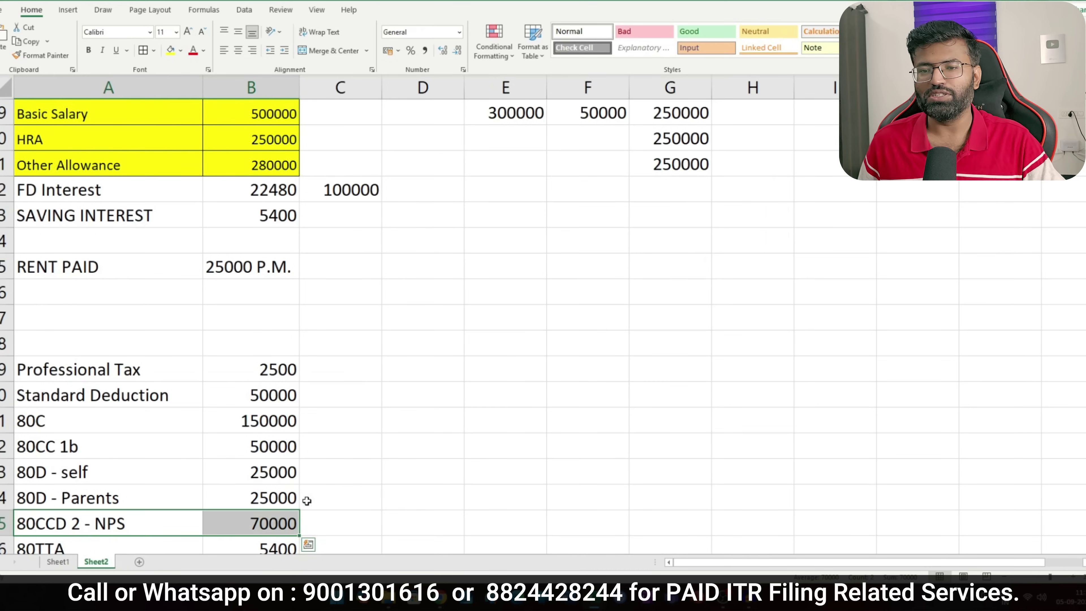
Check the 80TTA amount, total the deductions collected in columns C to I and set Deduction eligible for OLD to 577900.
click(274, 540)
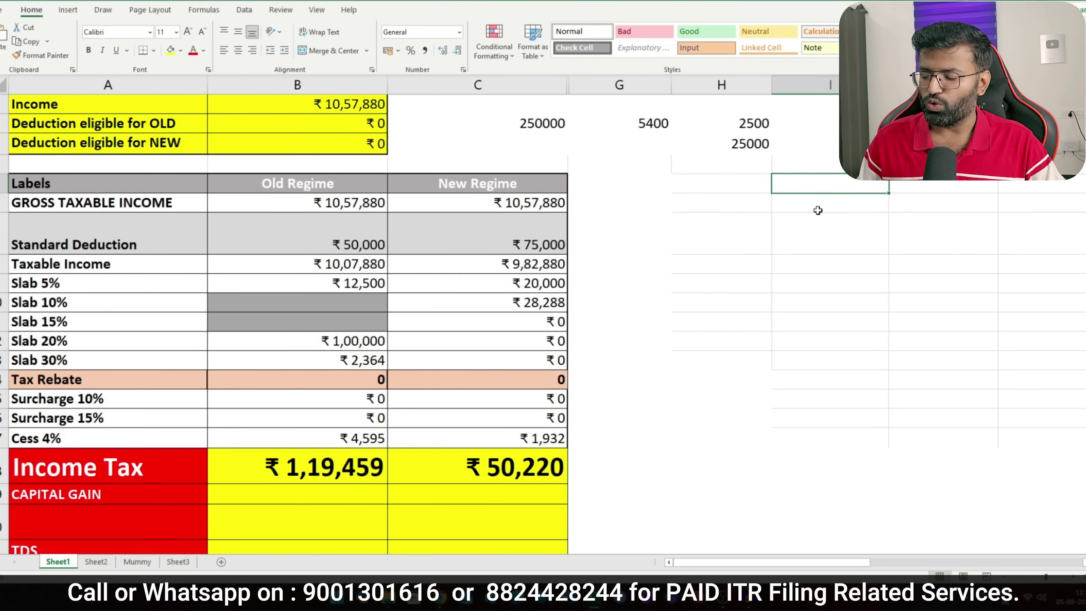
text(5000)
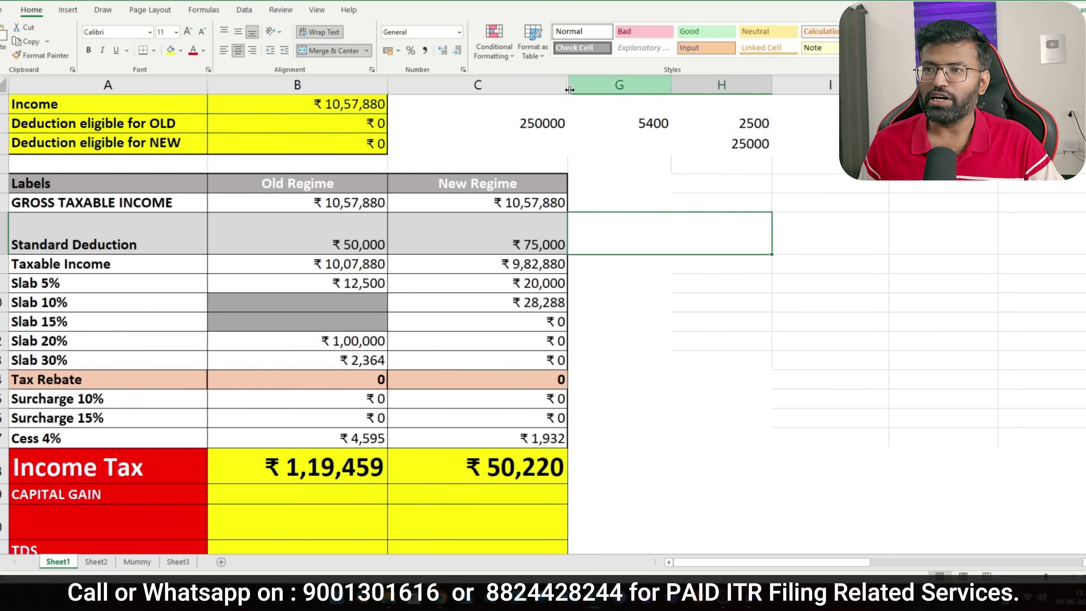
drag(535, 124, 851, 165)
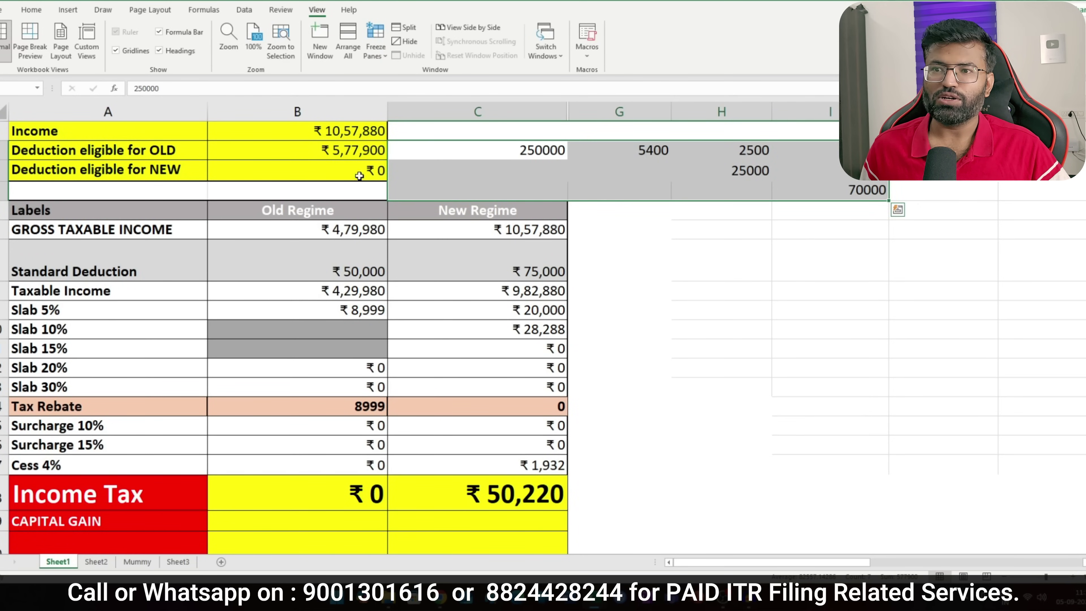
Review the Old Regime column from its heading to Income Tax and compare it with the New Regime income tax.
click(351, 149)
click(348, 211)
drag(348, 211, 385, 492)
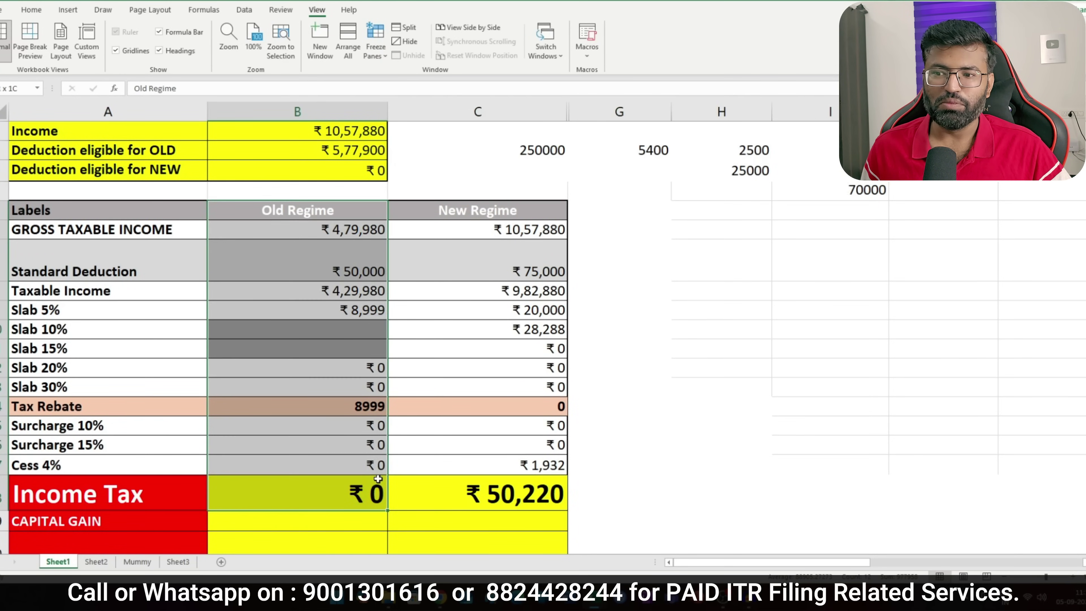
click(546, 491)
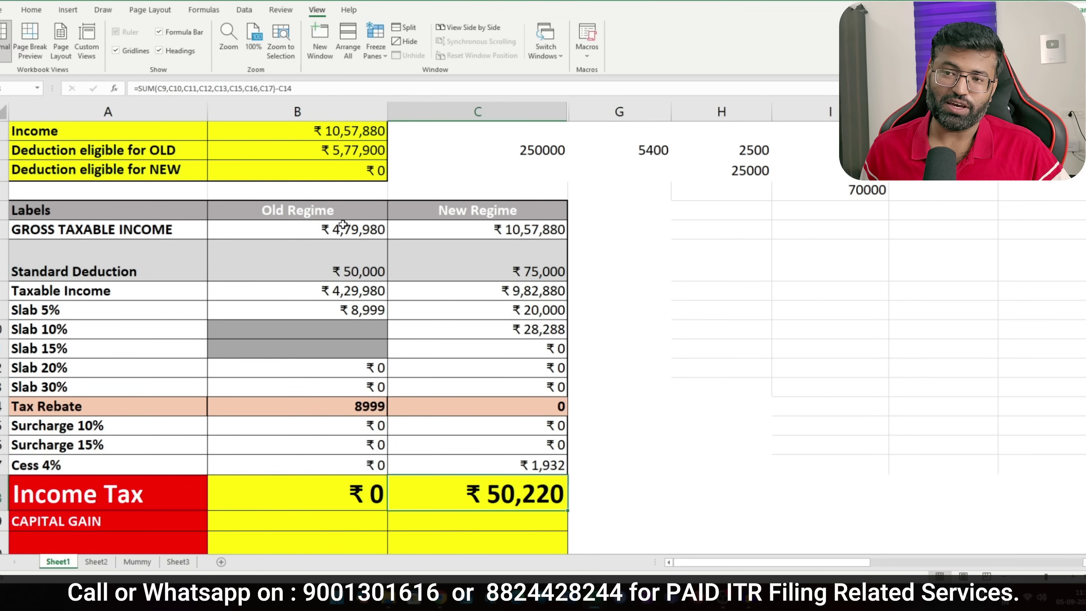
Try 0 as Deduction eligible for OLD to compare the income tax, and undo that change.
click(373, 150)
text(0)
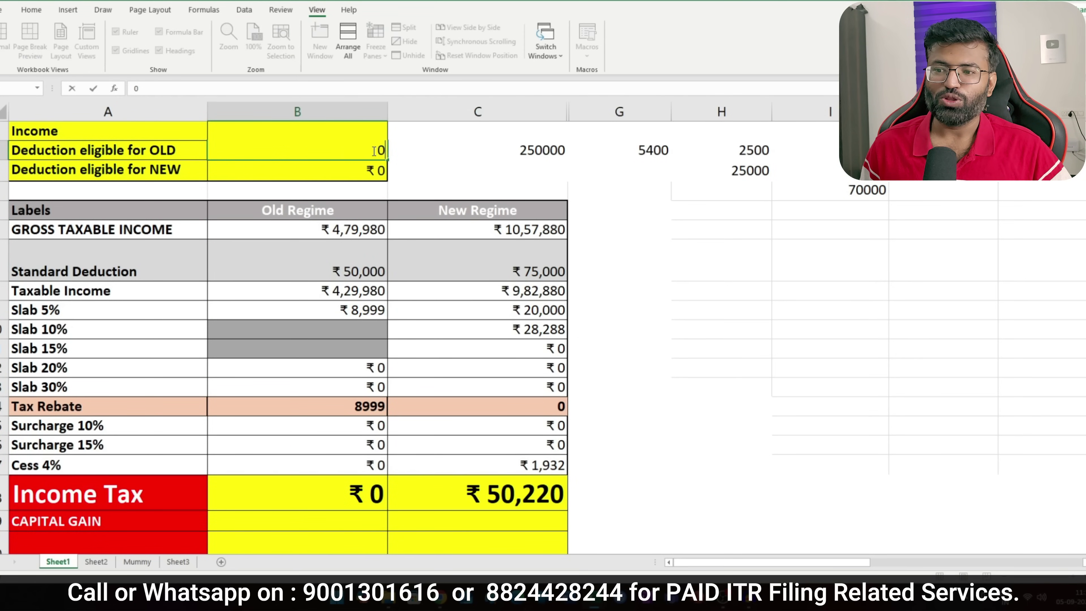
key(Return)
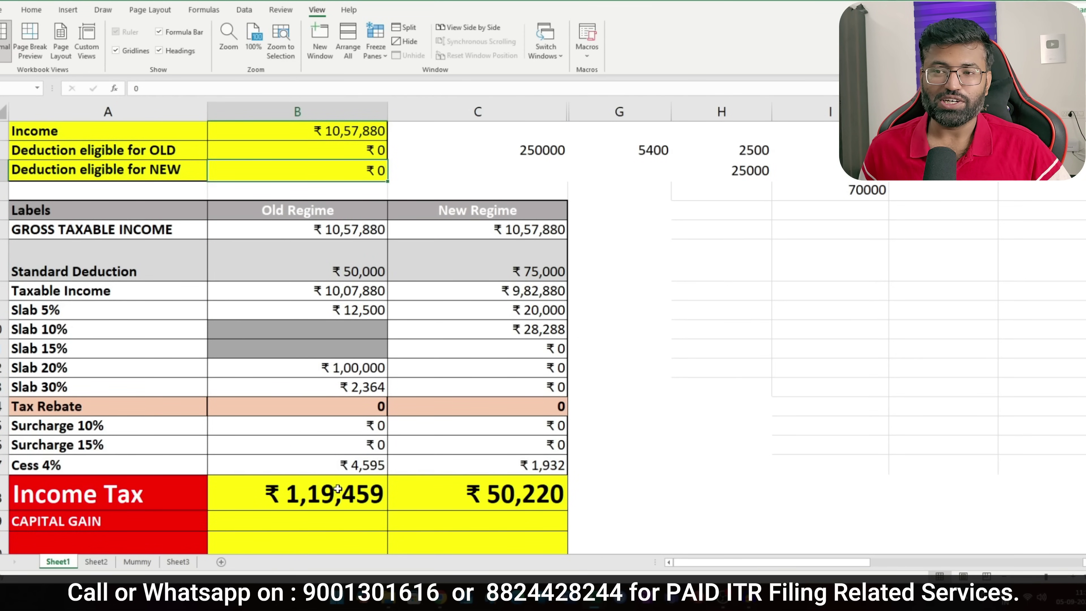
key(ctrl+z)
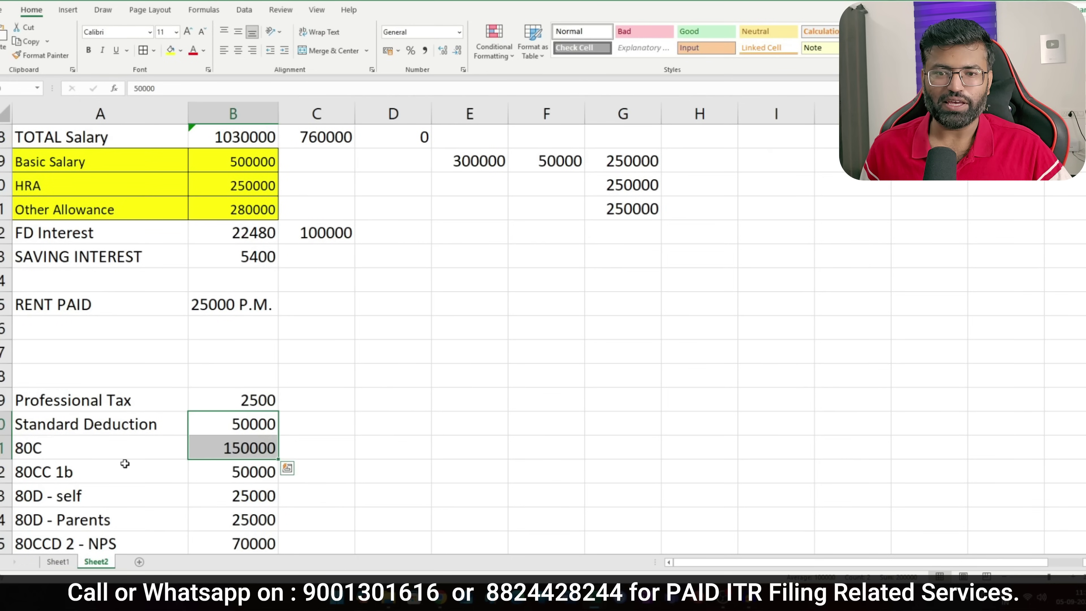
Look up 80CCD 2 NPS in the income details workbook, set the calculator's Deduction eligible for NEW to 70000 and review the New Regime column.
drag(100, 543, 230, 541)
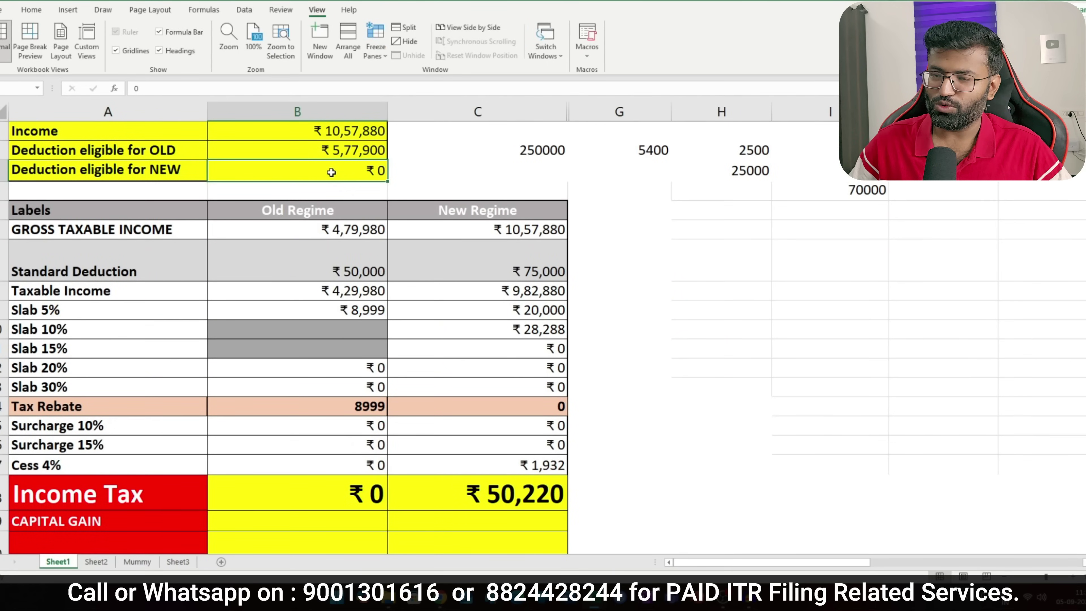
text(70000)
key(Return)
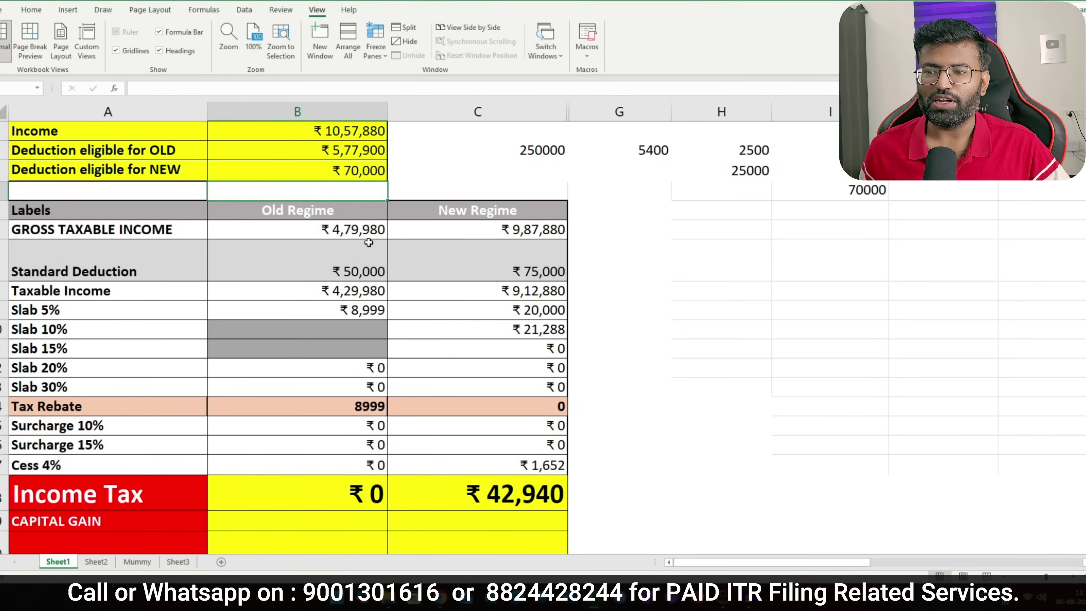
drag(543, 492, 553, 213)
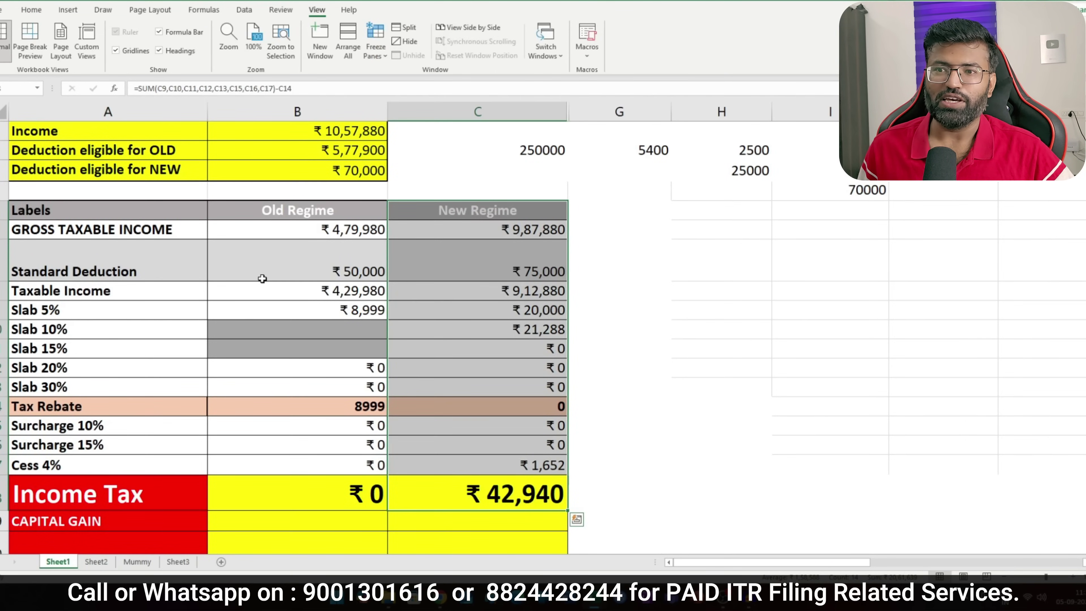
click(262, 279)
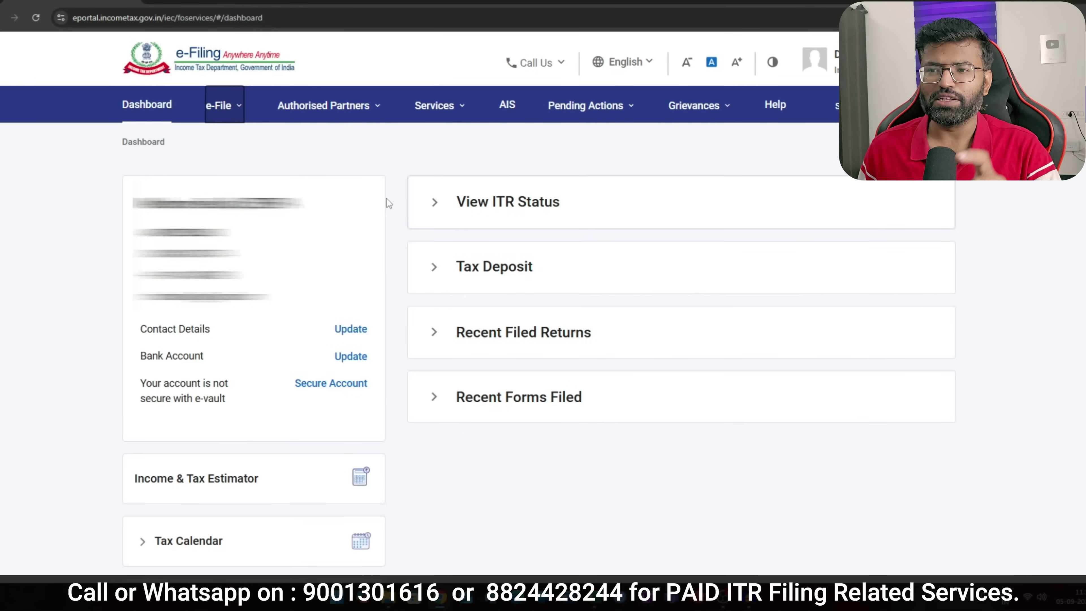
Switch to the Income Tax e-Filing portal dashboard and expand the View ITR Status section.
click(433, 208)
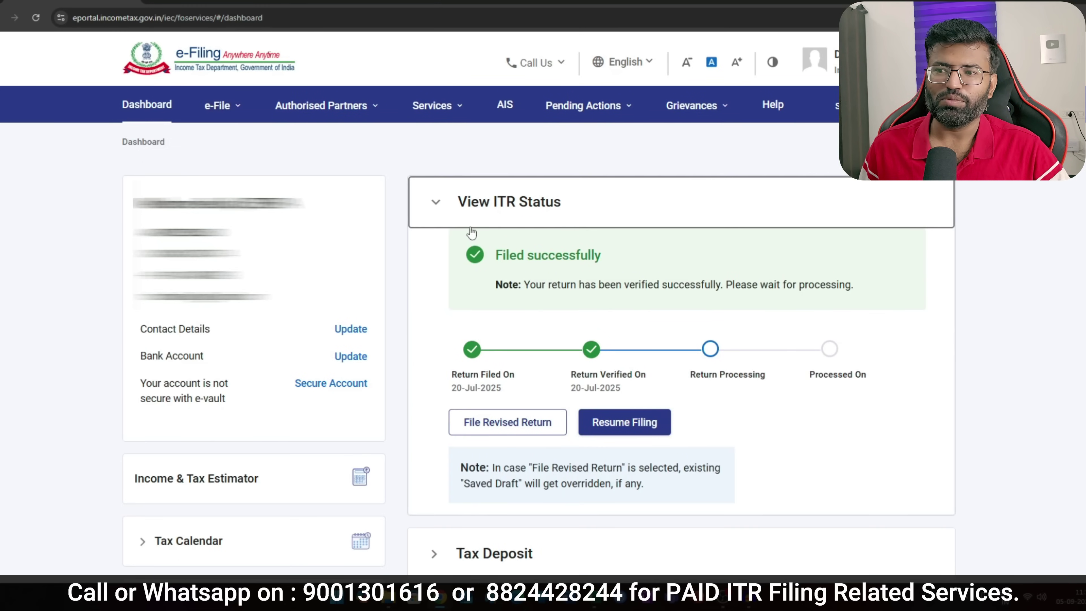
Start a new filing of a revised return for assessment year 2025-26 in Online mode.
click(520, 425)
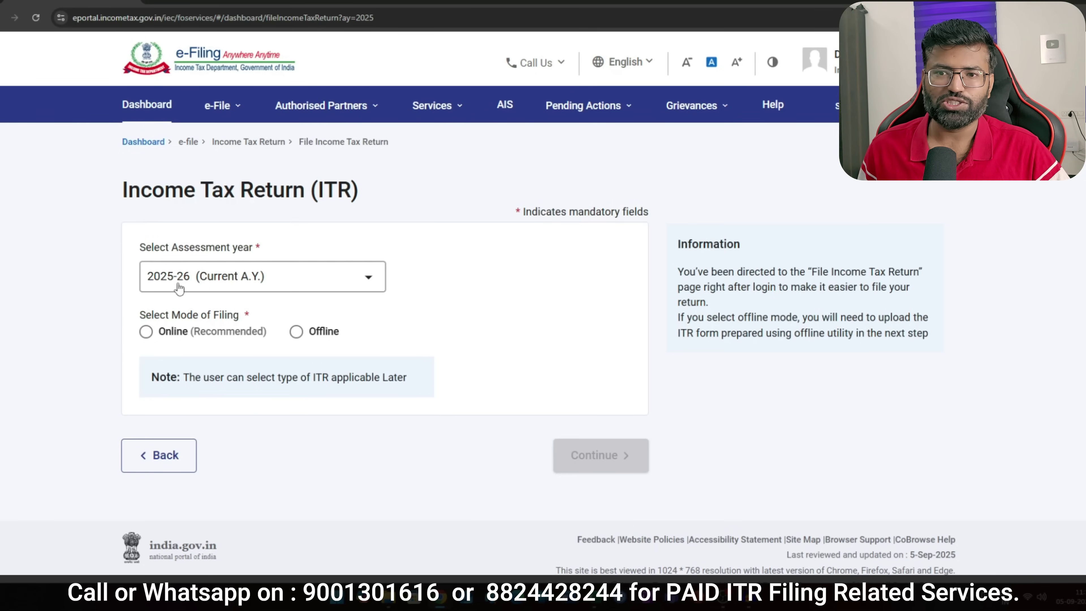
click(146, 331)
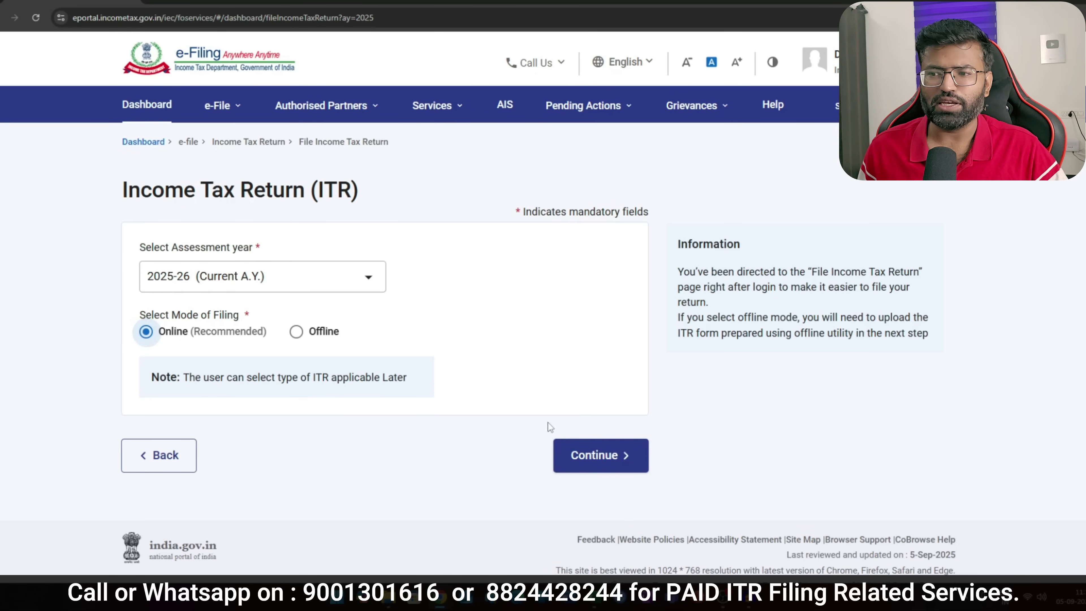
click(598, 466)
scroll(941, 433, down, 3)
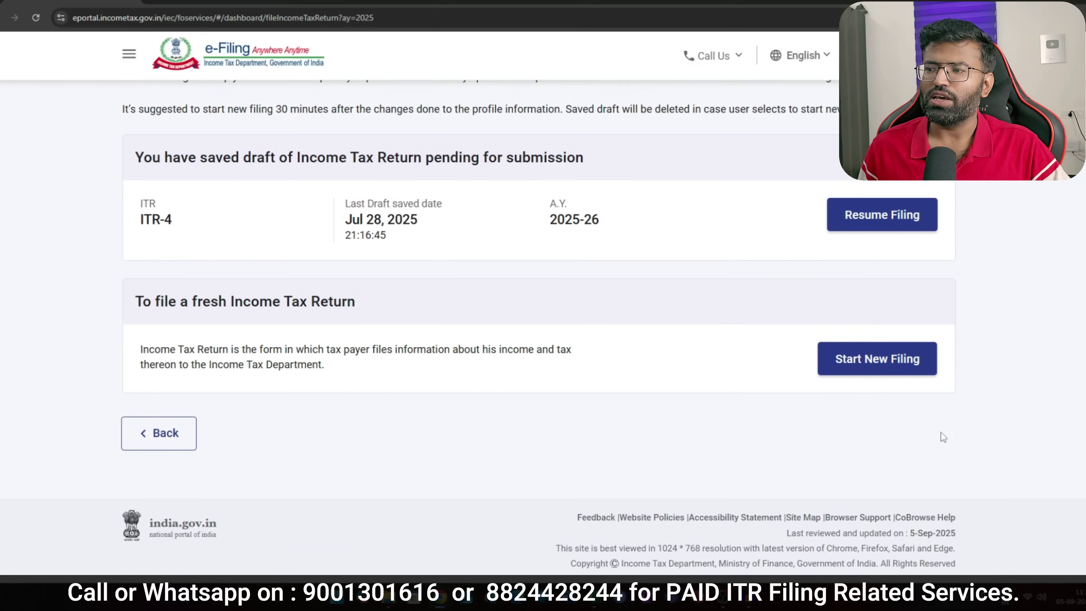
click(895, 356)
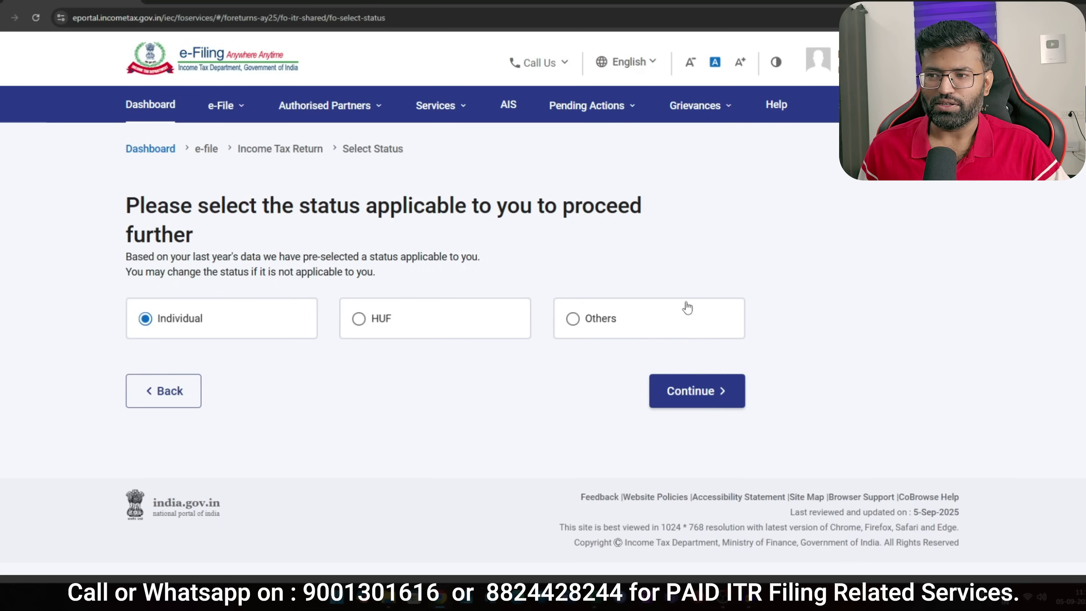
Continue with the Individual status, choose ITR - 1 as the form and proceed with it.
click(695, 390)
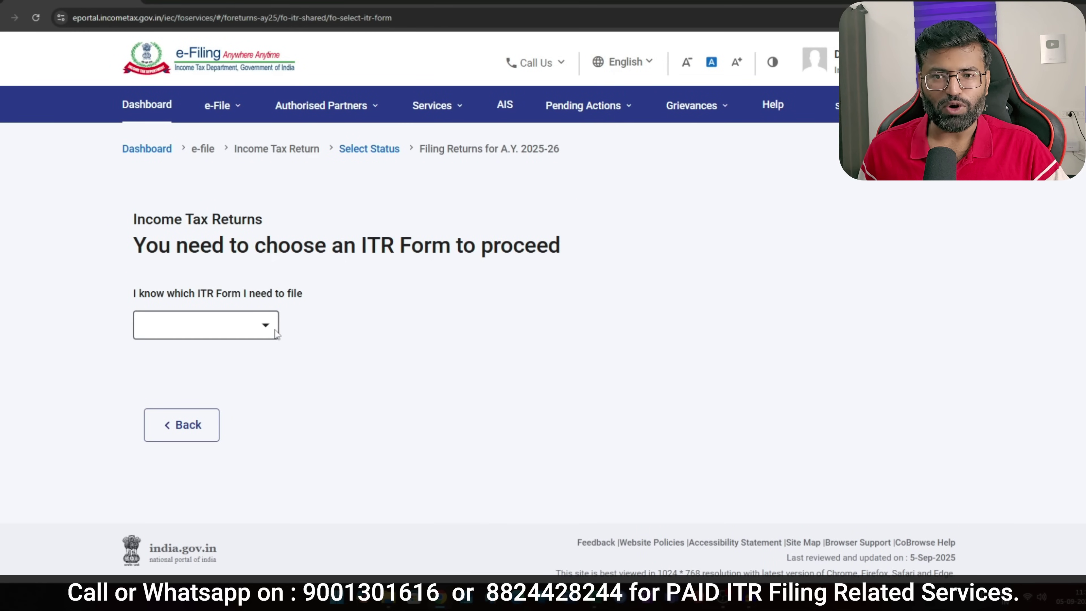
click(231, 329)
click(216, 384)
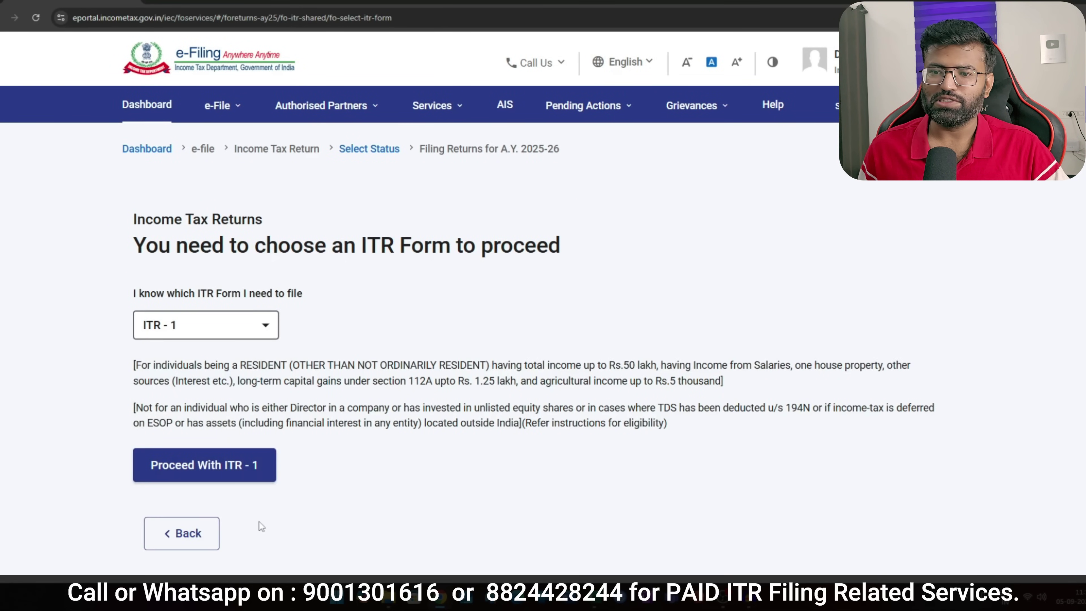
click(213, 471)
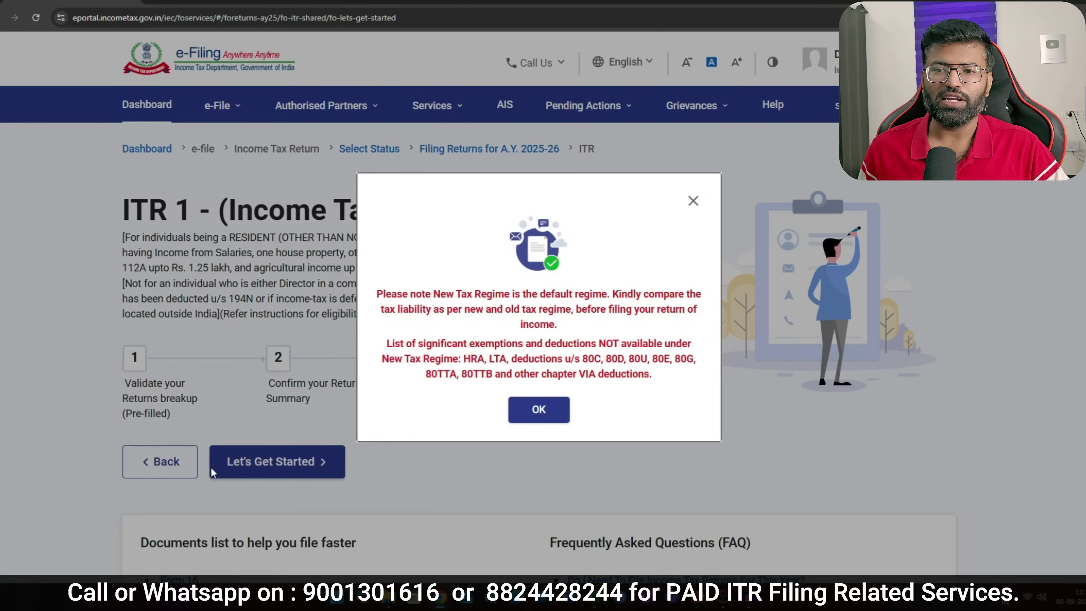
Get started with ITR 1, continue with taxable income above the basic exemption limit as the reason, and dismiss the pre-filled data notice.
click(534, 424)
click(332, 371)
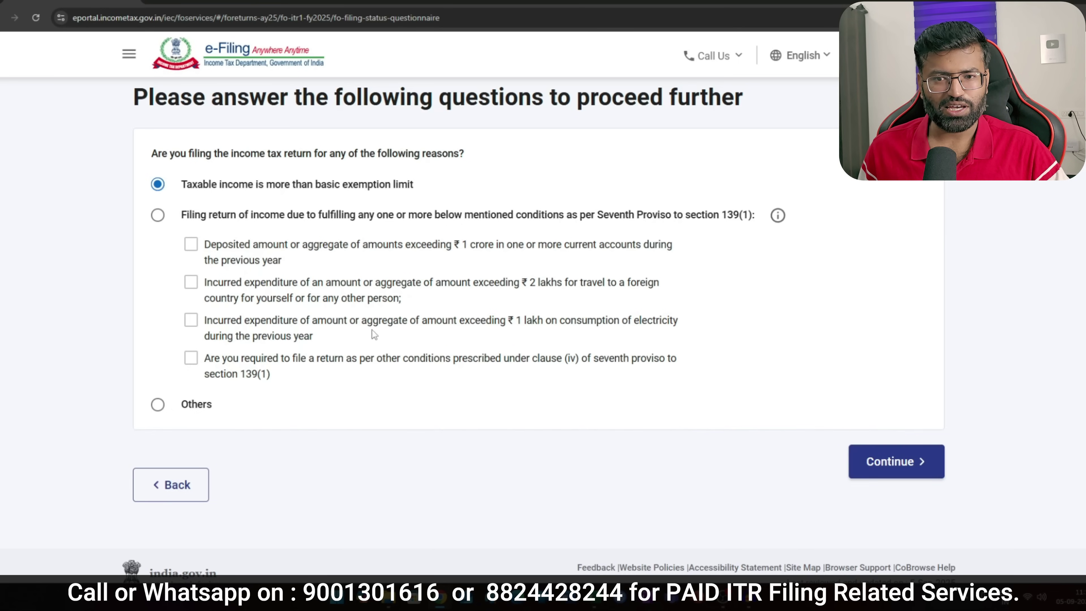
click(888, 452)
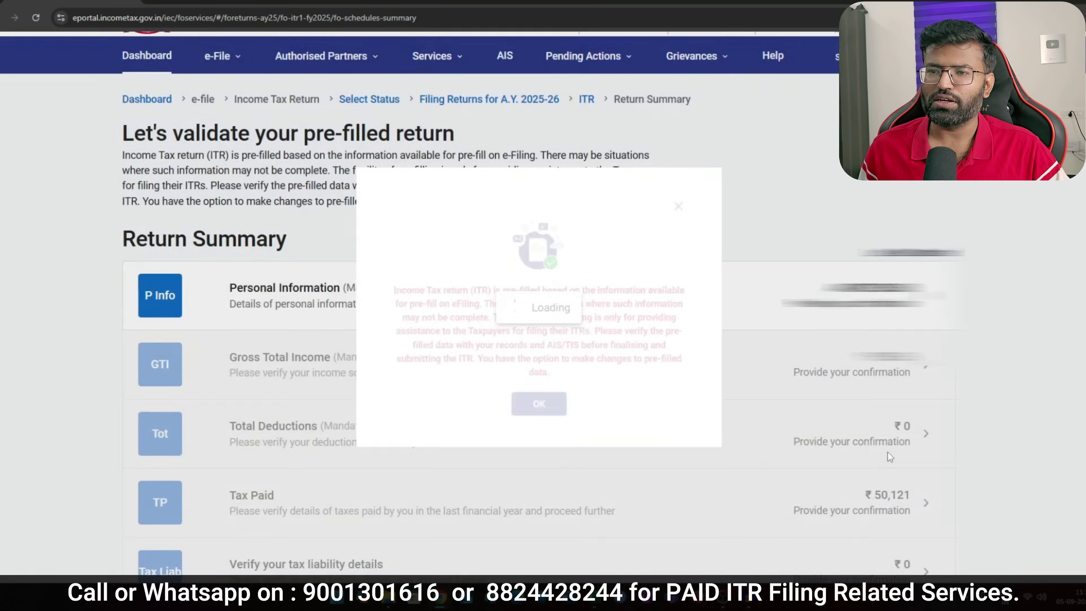
click(539, 416)
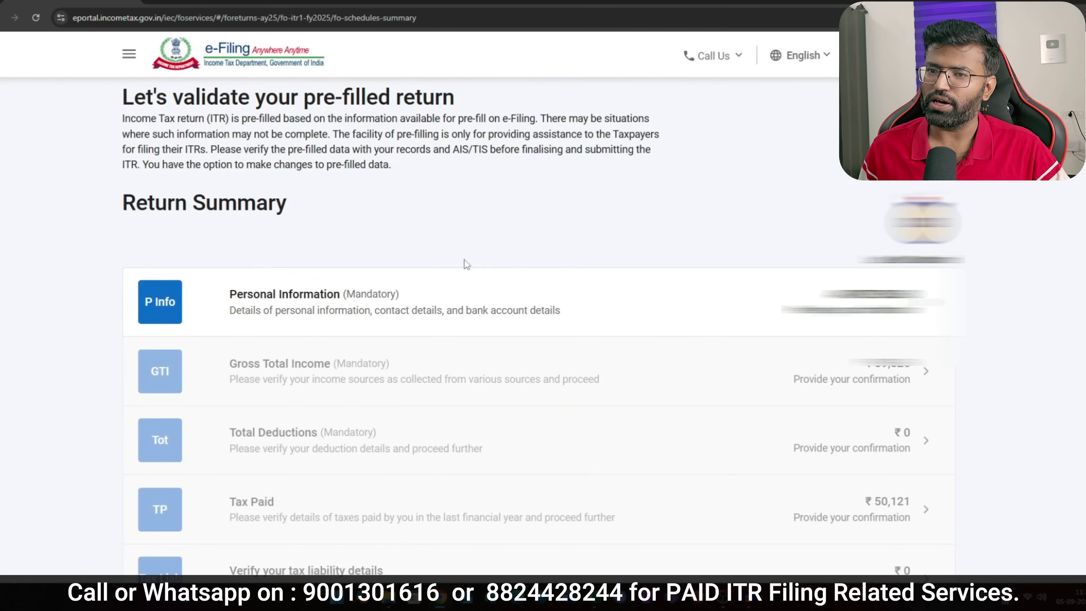
Go to the Personal Information schedule and choose Others as the Nature of Employment.
click(638, 309)
scroll(640, 312, down, 4)
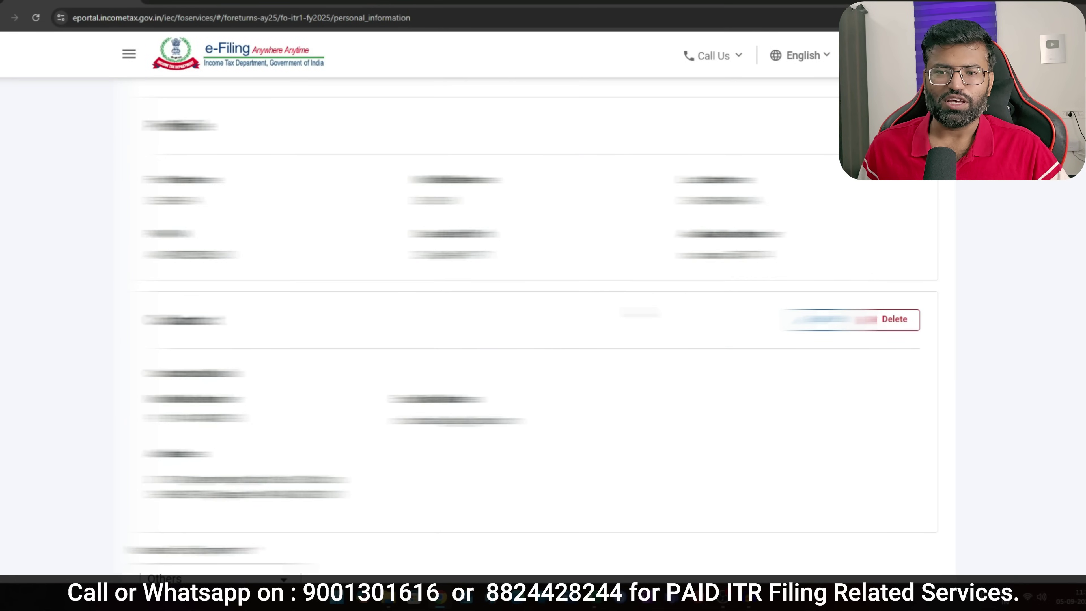
scroll(640, 313, down, 1)
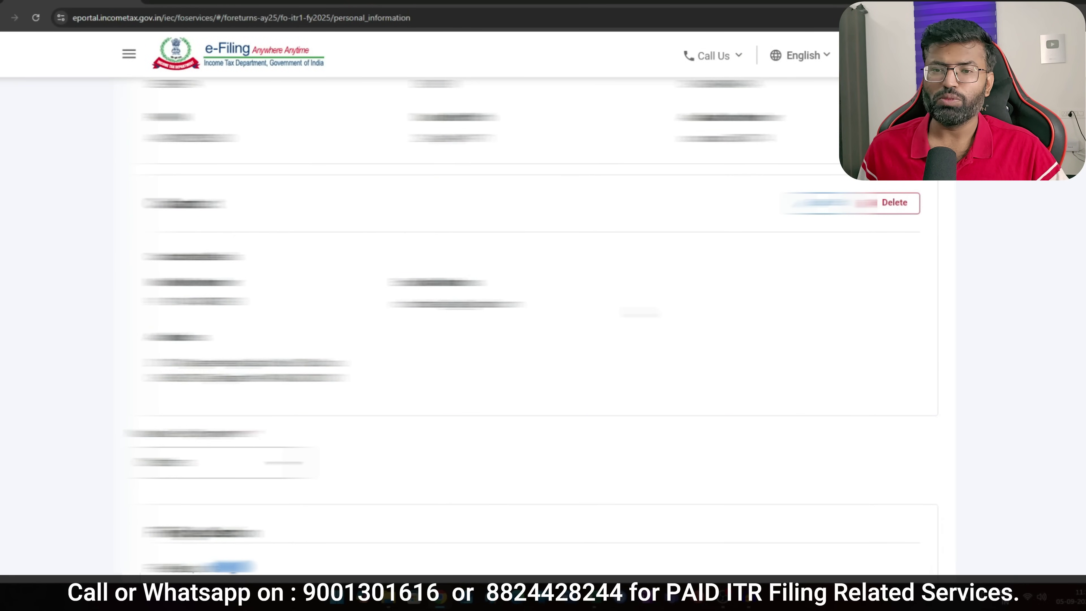
scroll(641, 312, down, 4)
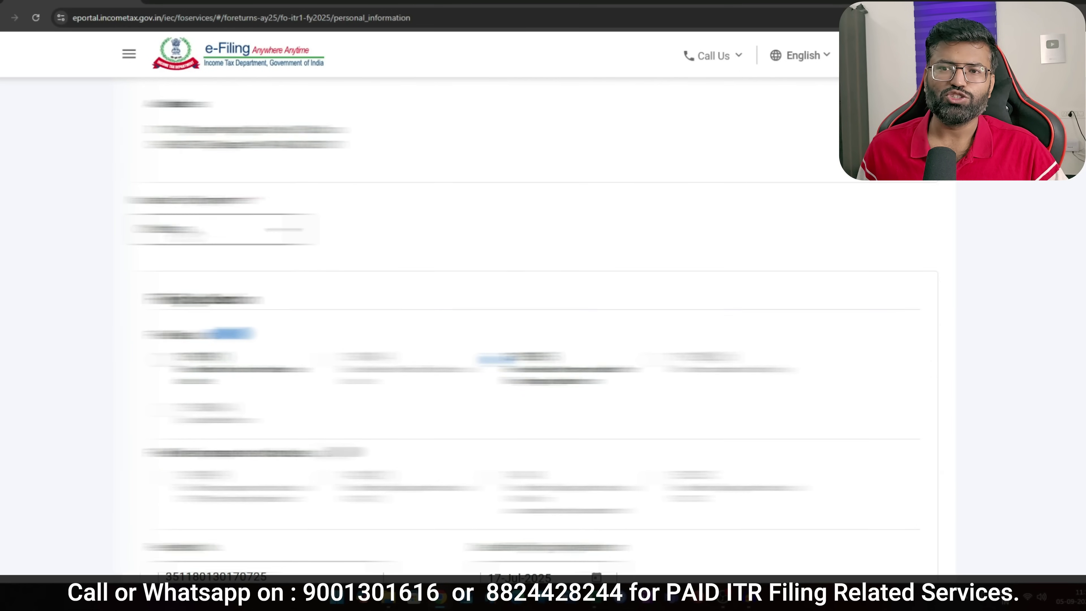
scroll(232, 136, down, 3)
click(255, 113)
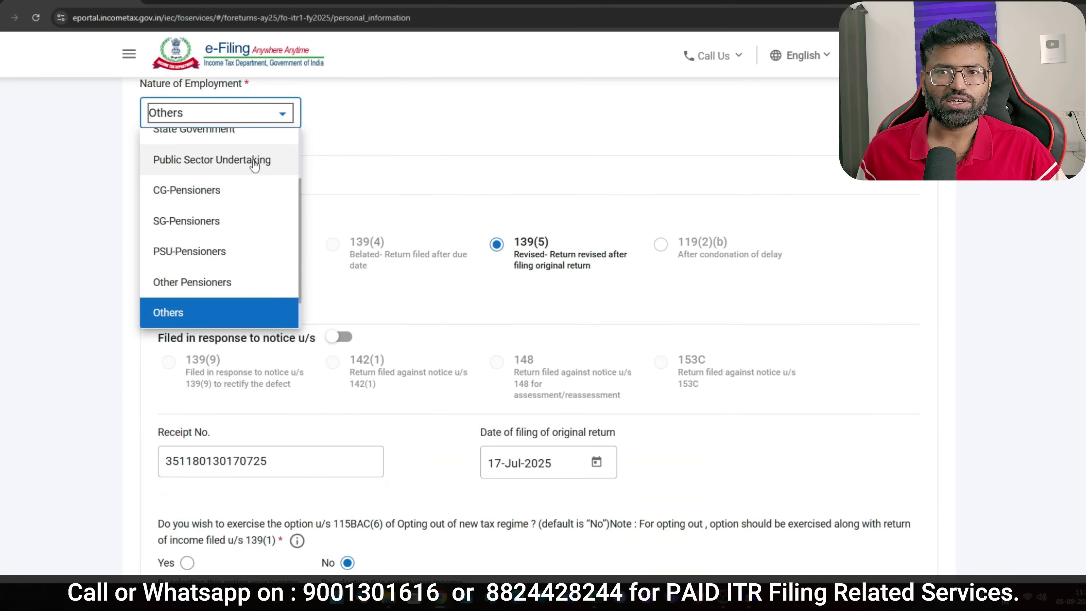
scroll(255, 164, up, 2)
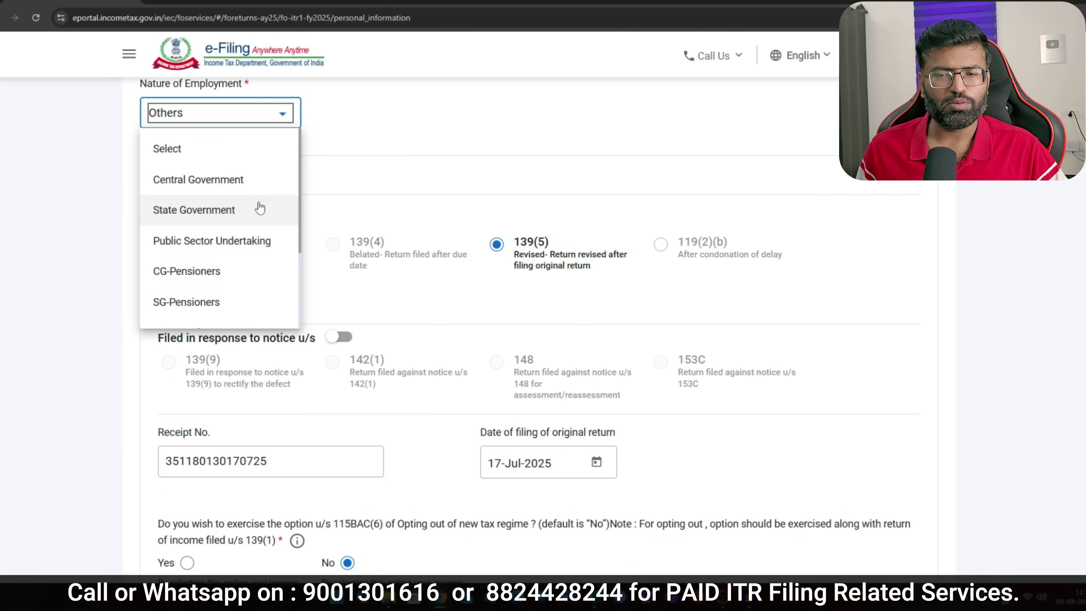
scroll(258, 209, down, 3)
click(256, 270)
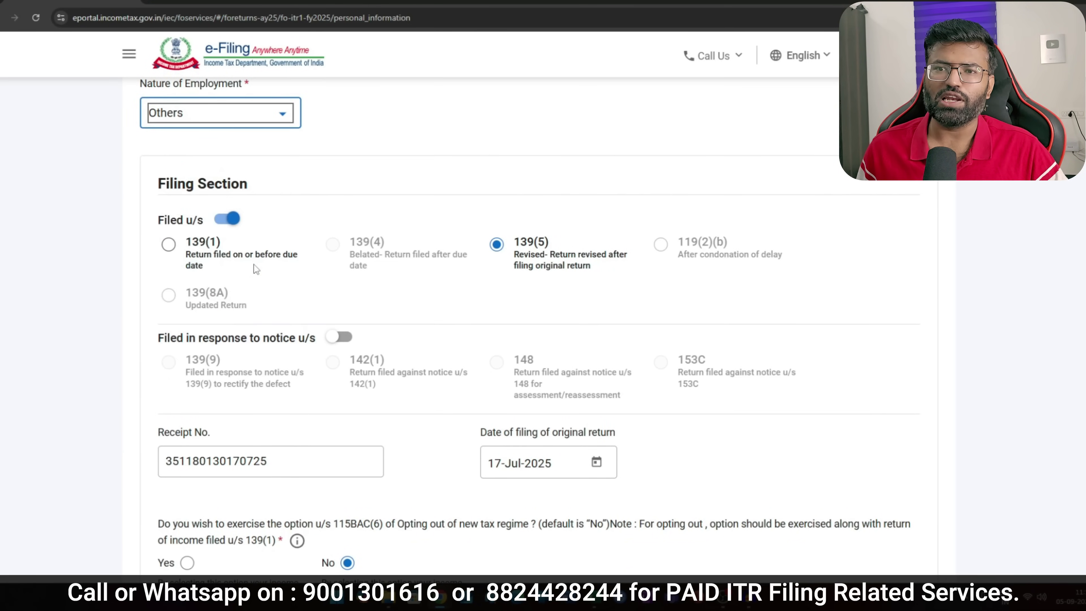
Review the Filing Section for the revised return, including the original return's receipt number.
scroll(254, 264, down, 1)
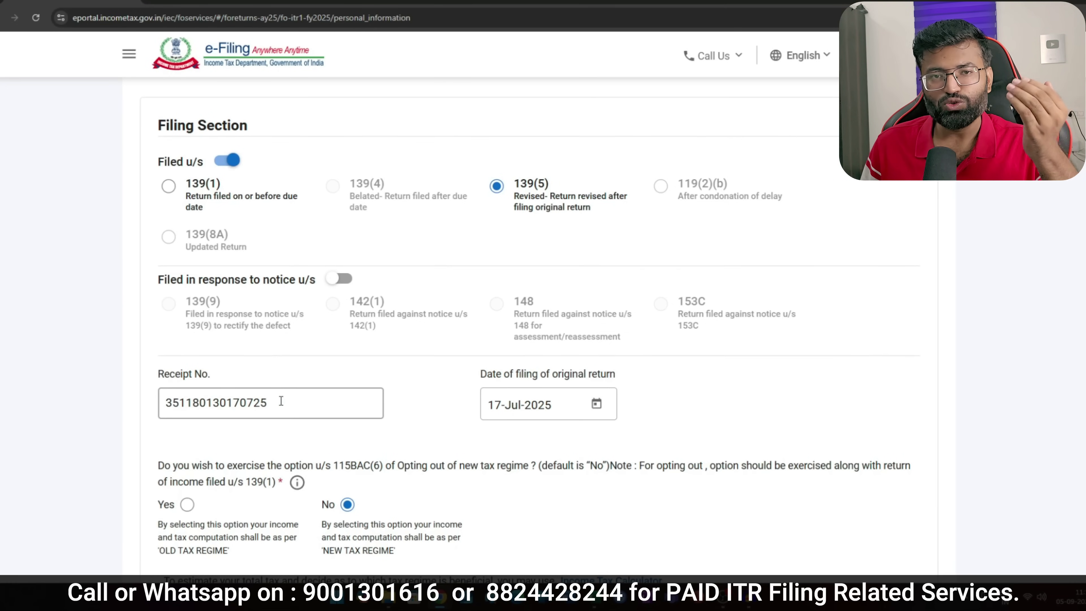
drag(297, 398, 163, 402)
click(379, 428)
Try Yes for opting out of the new tax regime u/s 115BAC(6), settle on No and confirm Personal Information.
scroll(379, 428, down, 8)
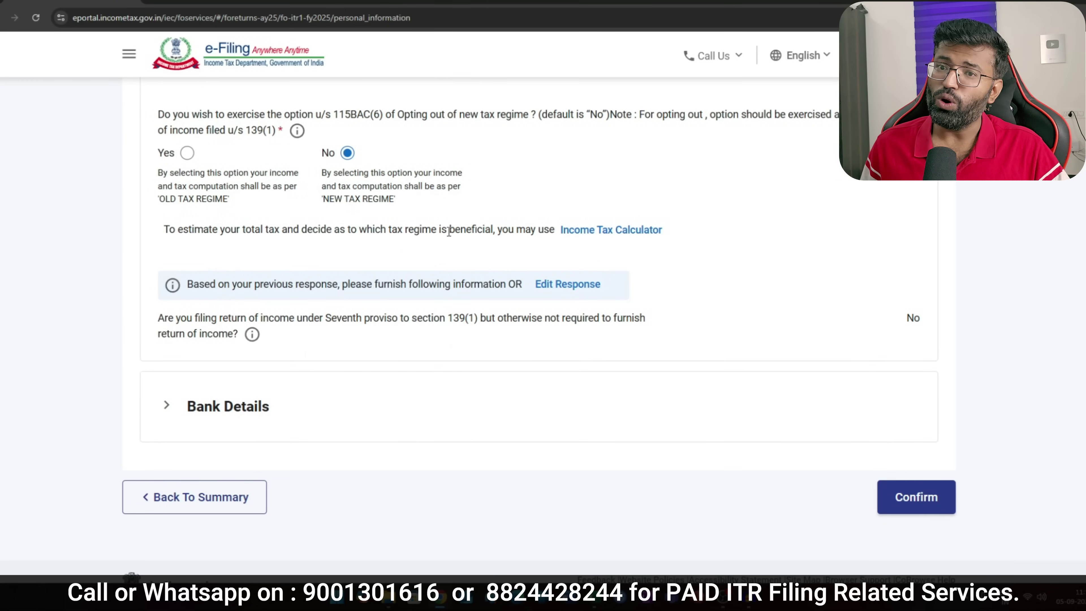
click(187, 155)
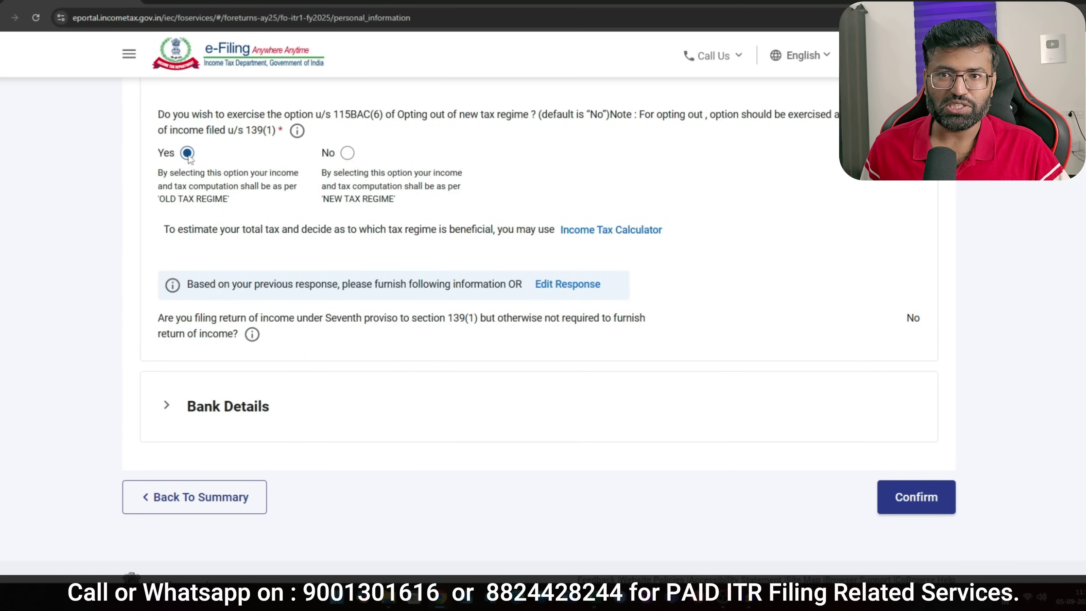
click(350, 154)
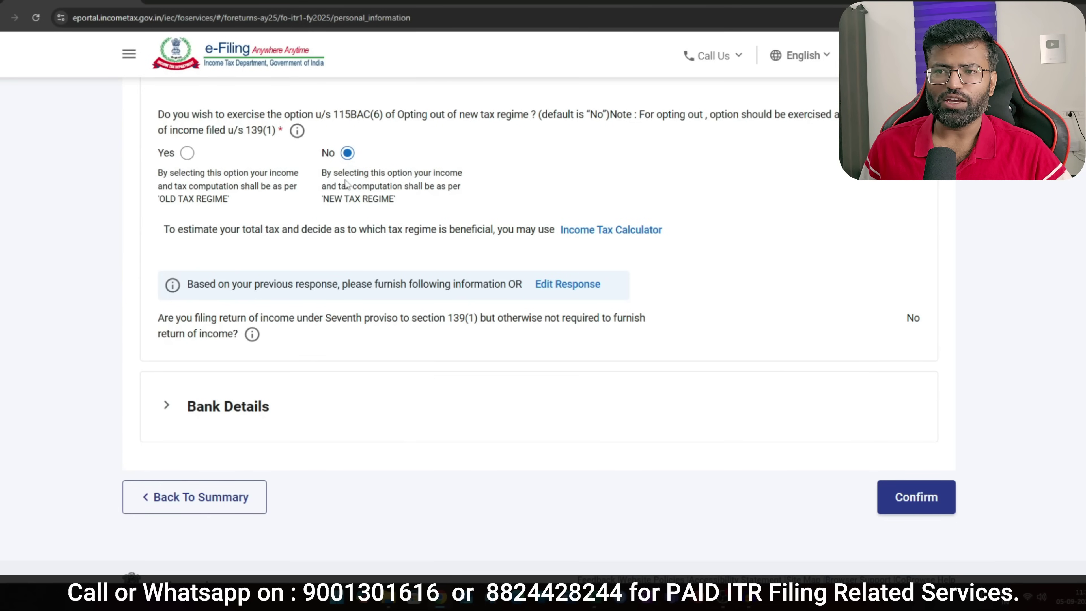
scroll(819, 405, down, 2)
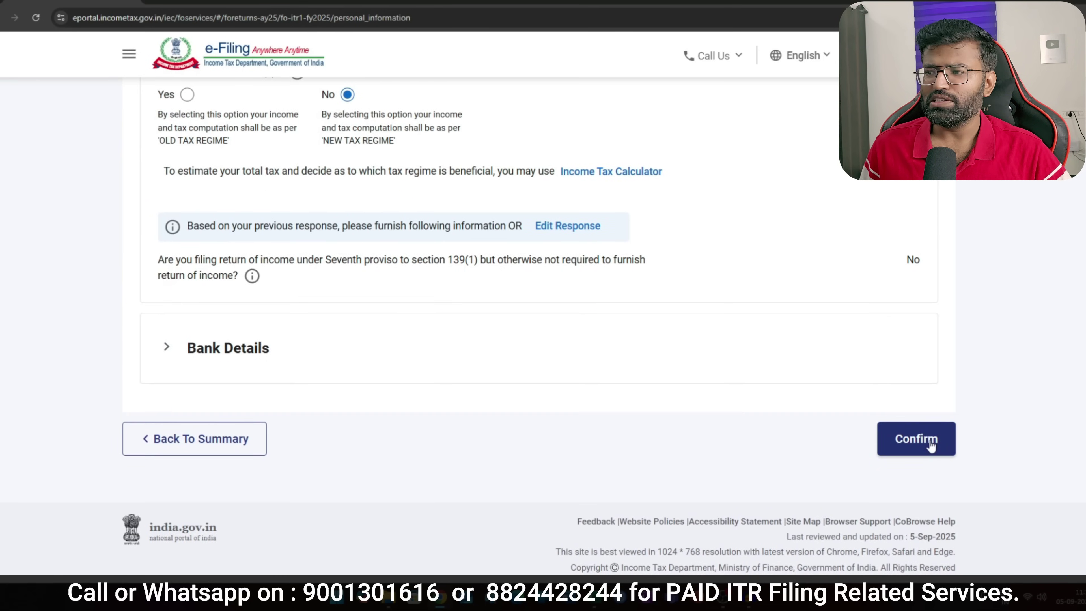
click(931, 445)
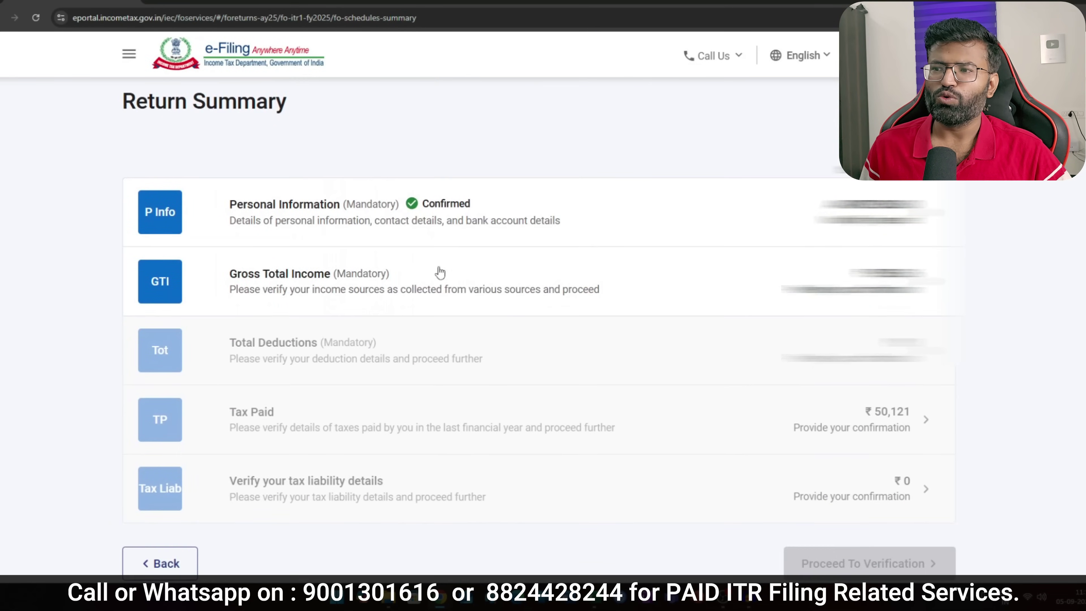
Enter 1030000 as Salary as per section 17(1) in the Gross Total Income schedule and save Income From Salary.
click(629, 291)
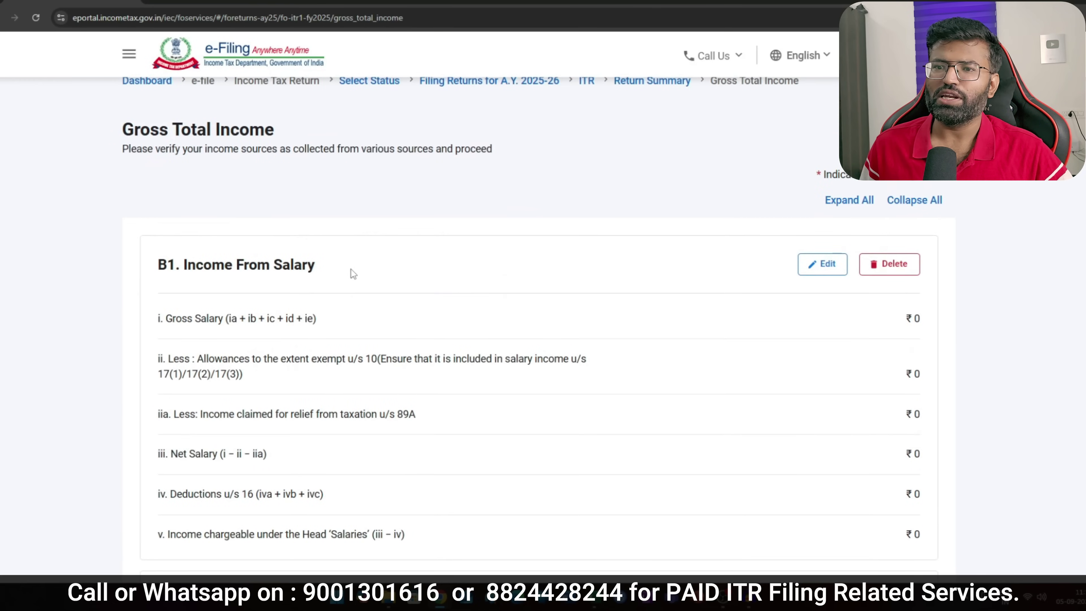
click(825, 264)
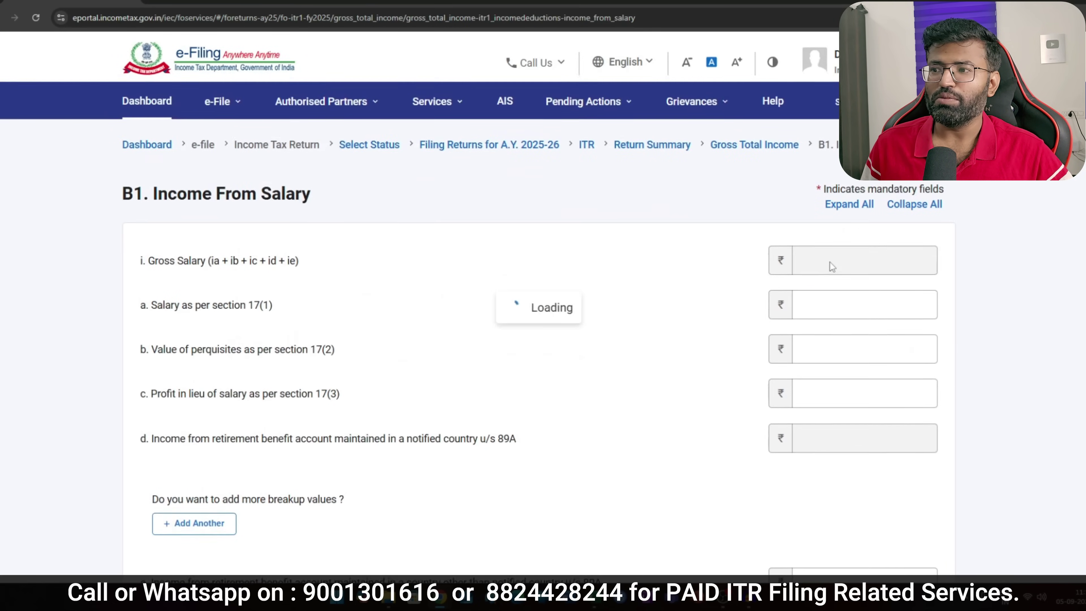
click(913, 285)
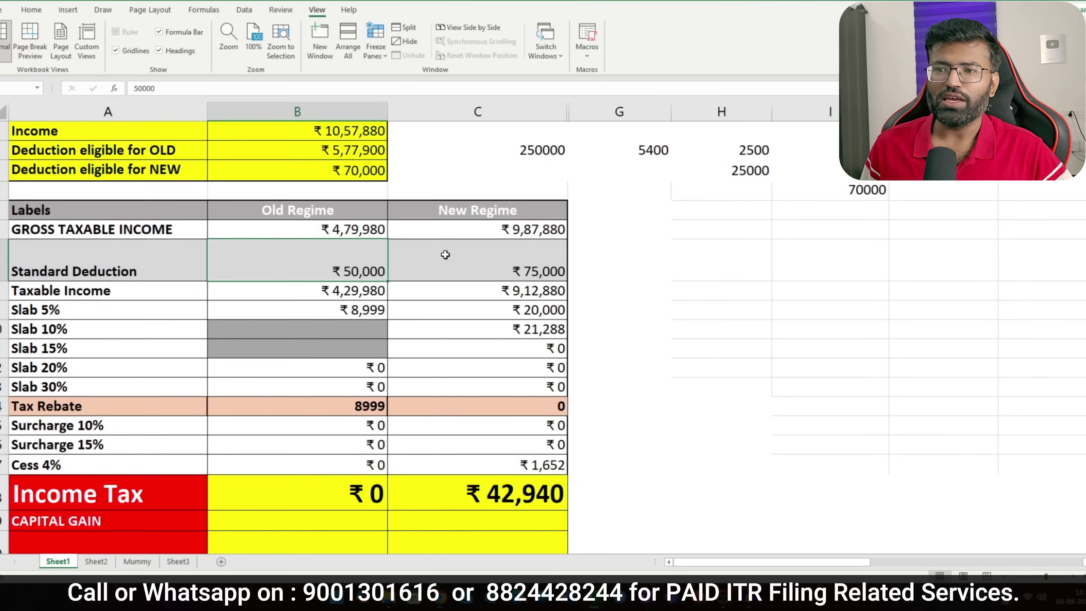
key(alt+Tab)
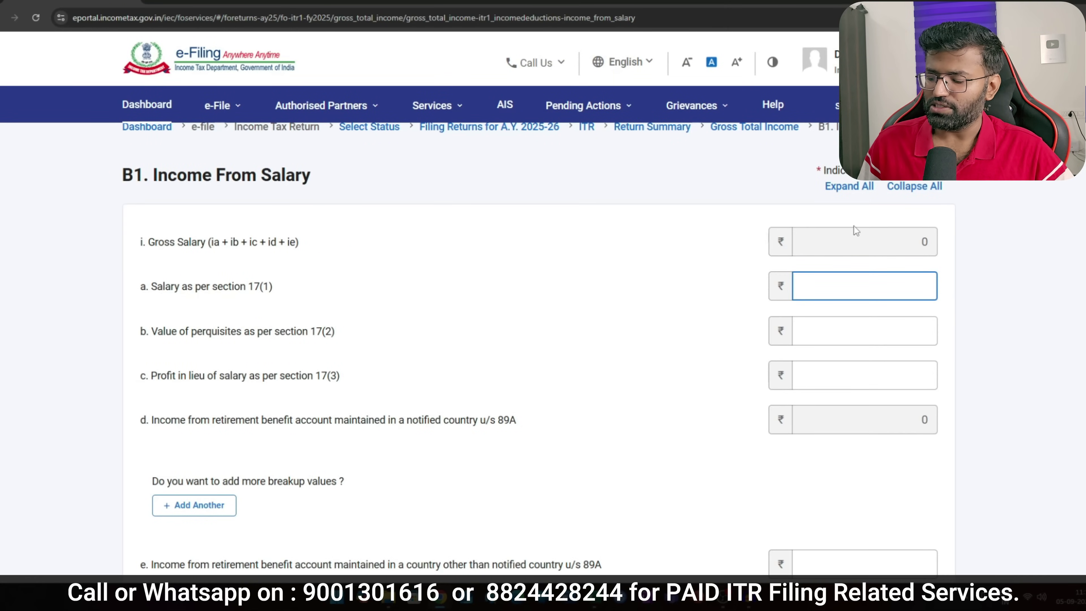
text(1030)
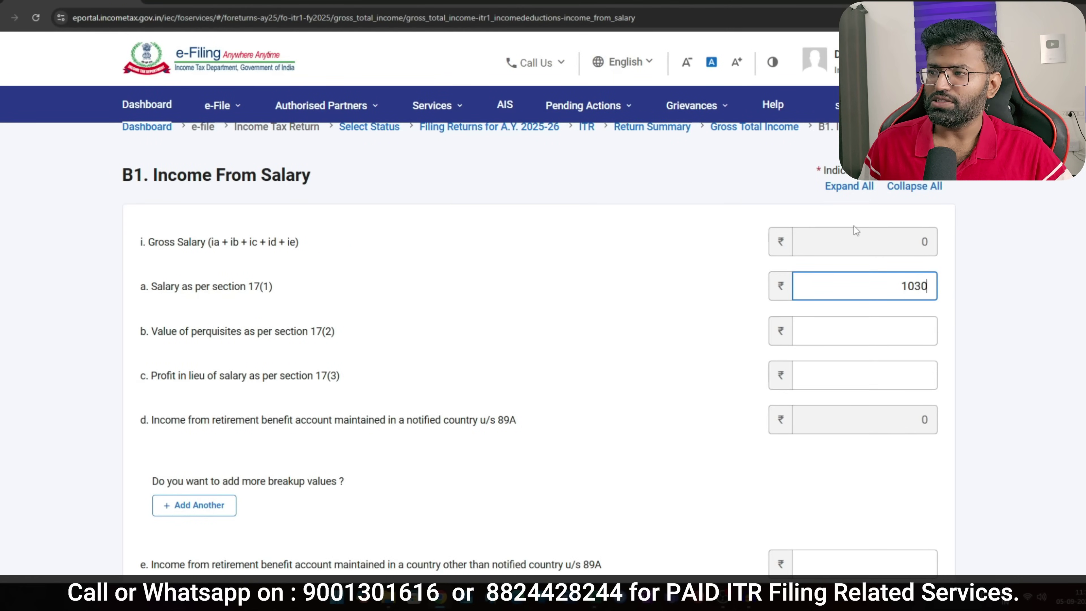
text(000)
click(796, 259)
scroll(482, 235, down, 8)
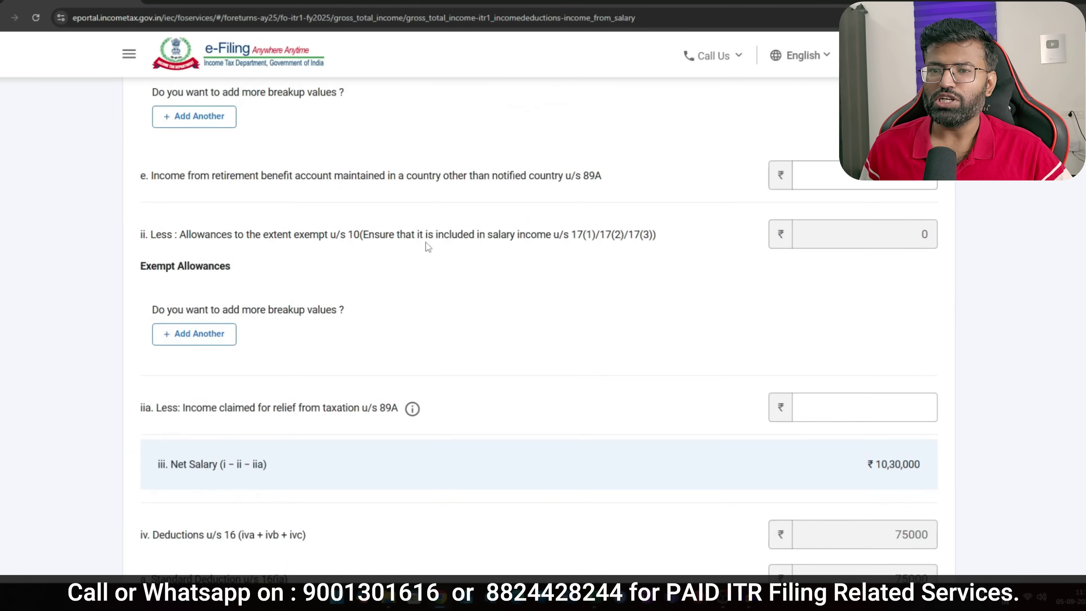
scroll(805, 360, down, 10)
click(926, 455)
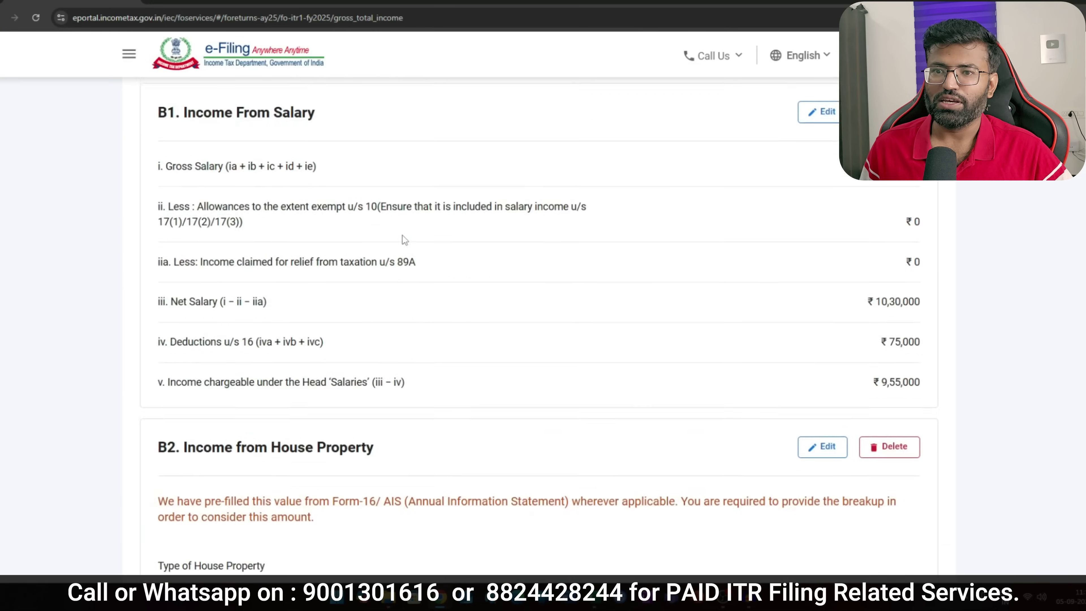
Delete the Dividend Income entry from B3. Income from Other Sources and confirm the deletion.
scroll(287, 255, down, 7)
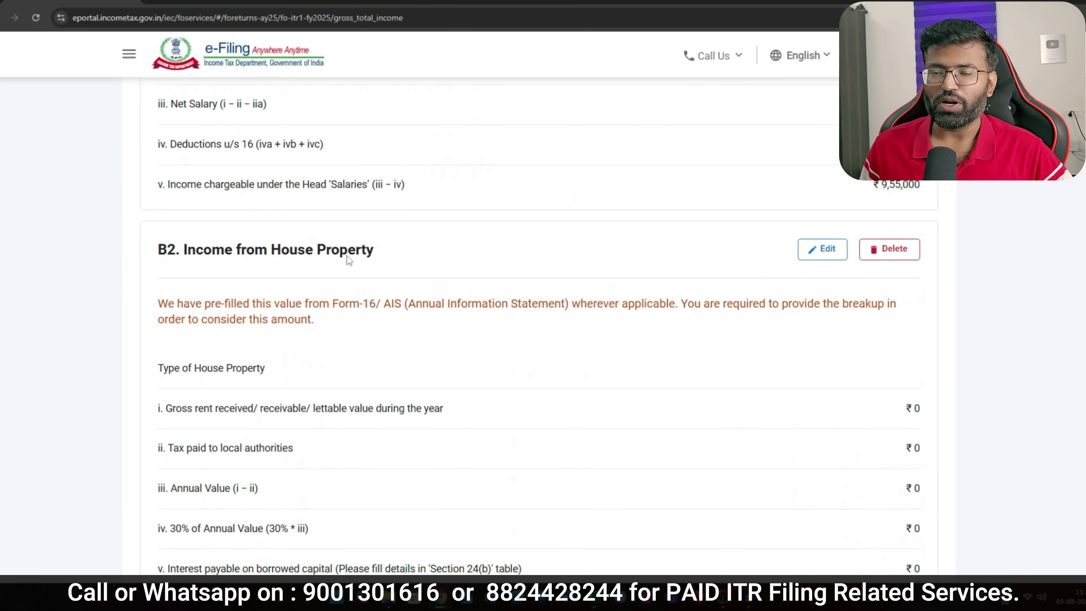
scroll(347, 255, down, 8)
scroll(267, 337, down, 3)
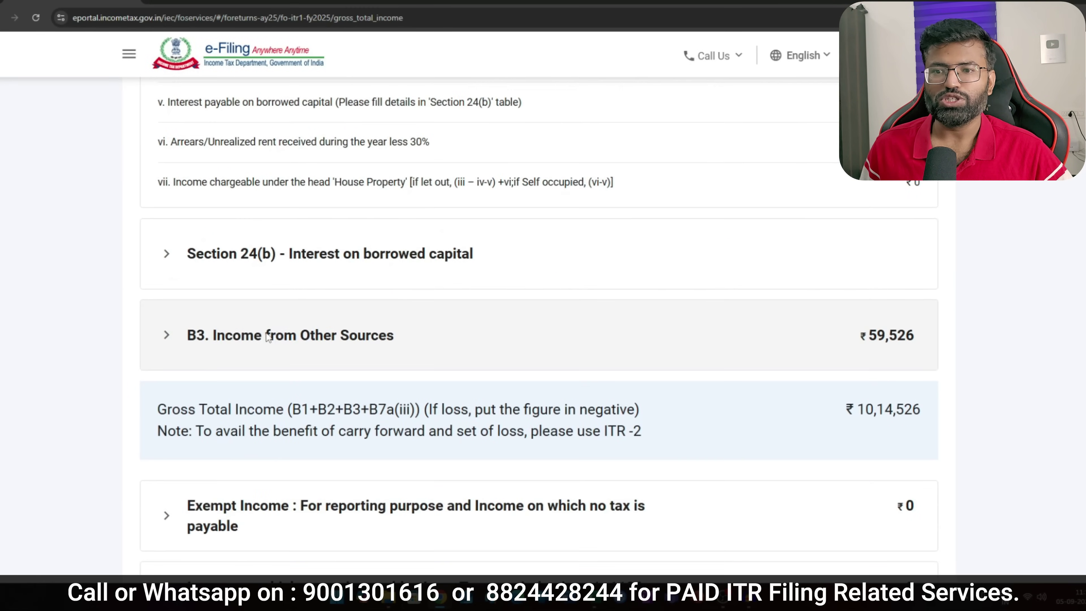
click(180, 341)
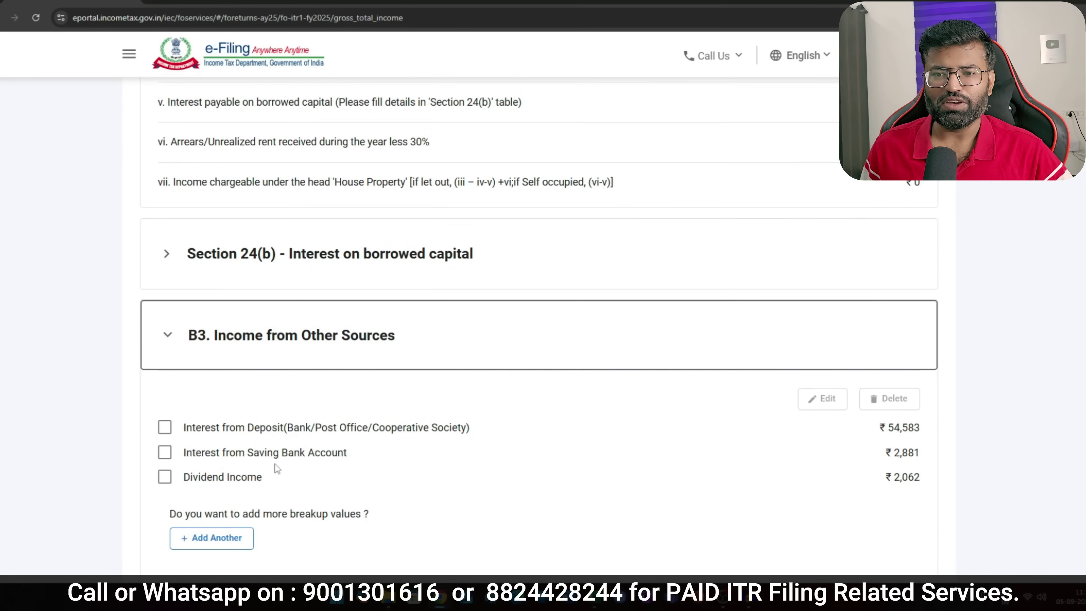
click(165, 477)
click(914, 397)
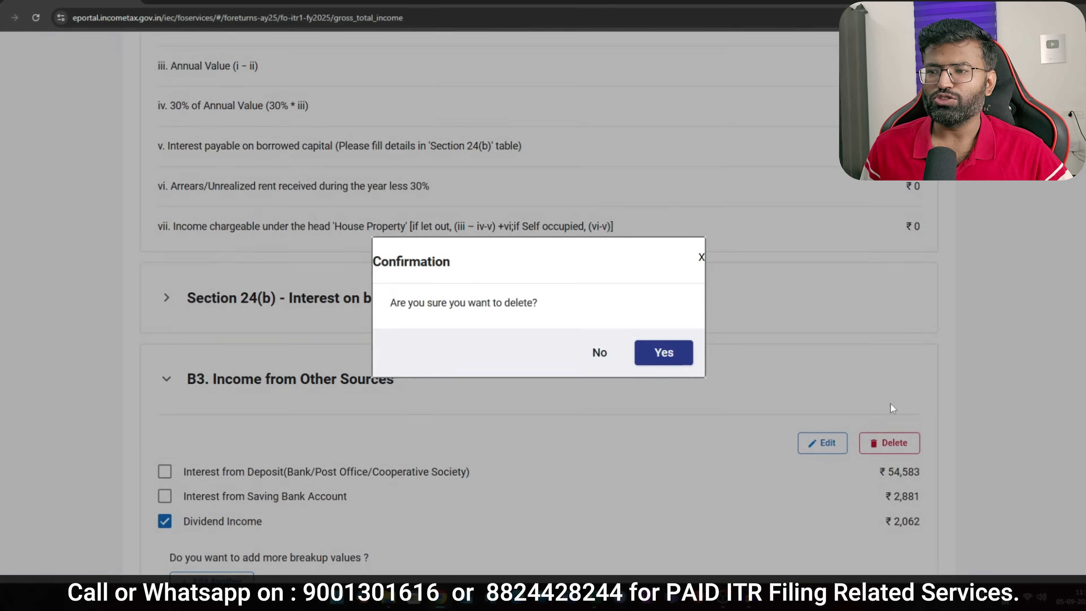
click(661, 352)
Edit the Interest from Saving Bank Account entry under B3. Income from Other Sources and set its amount to 5400.
scroll(674, 354, down, 5)
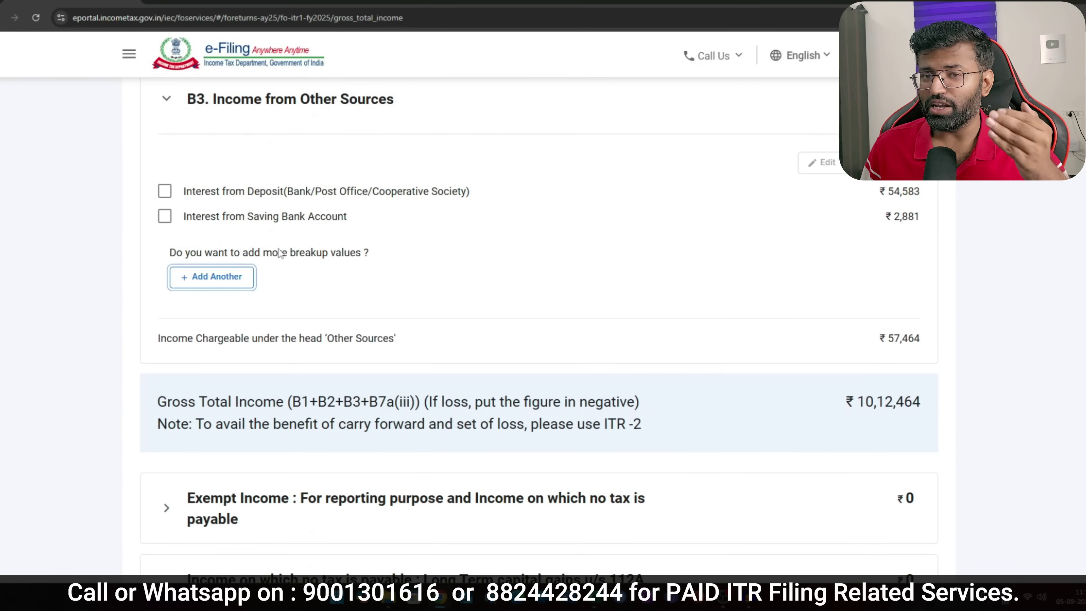
click(165, 217)
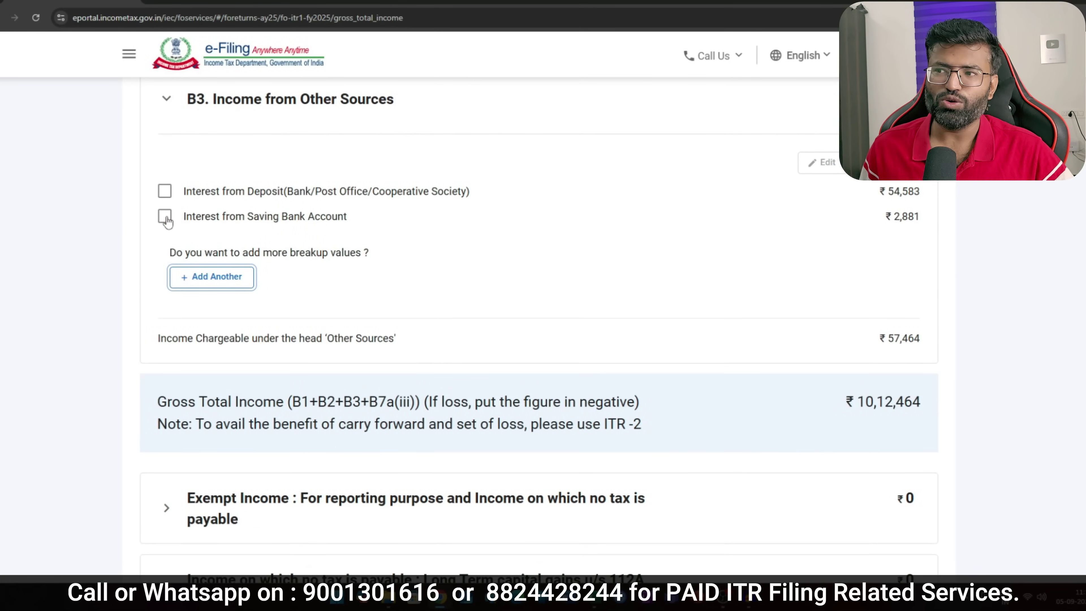
click(821, 162)
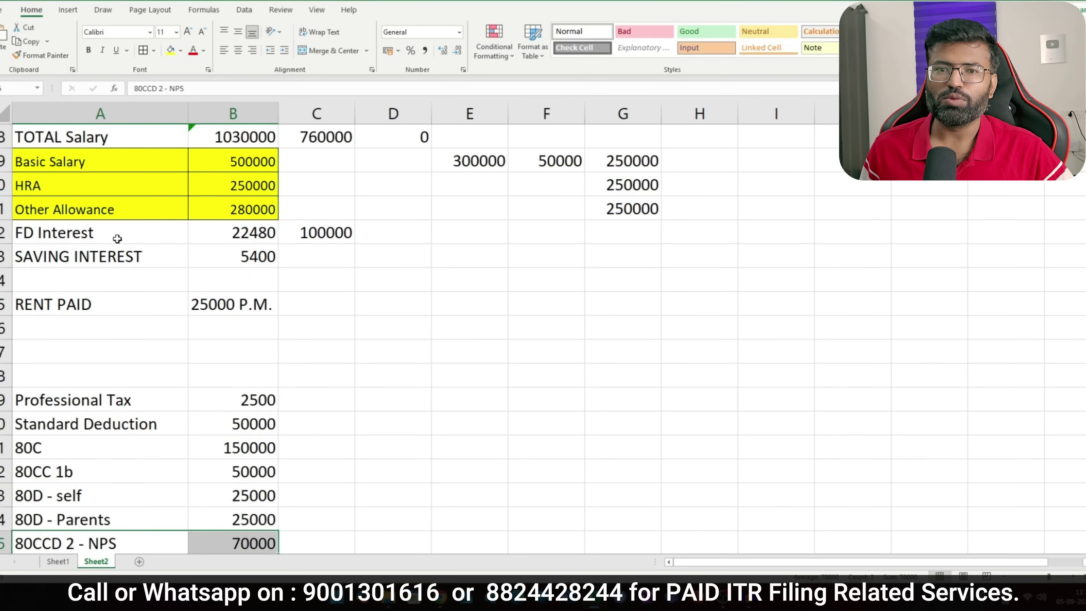
click(117, 238)
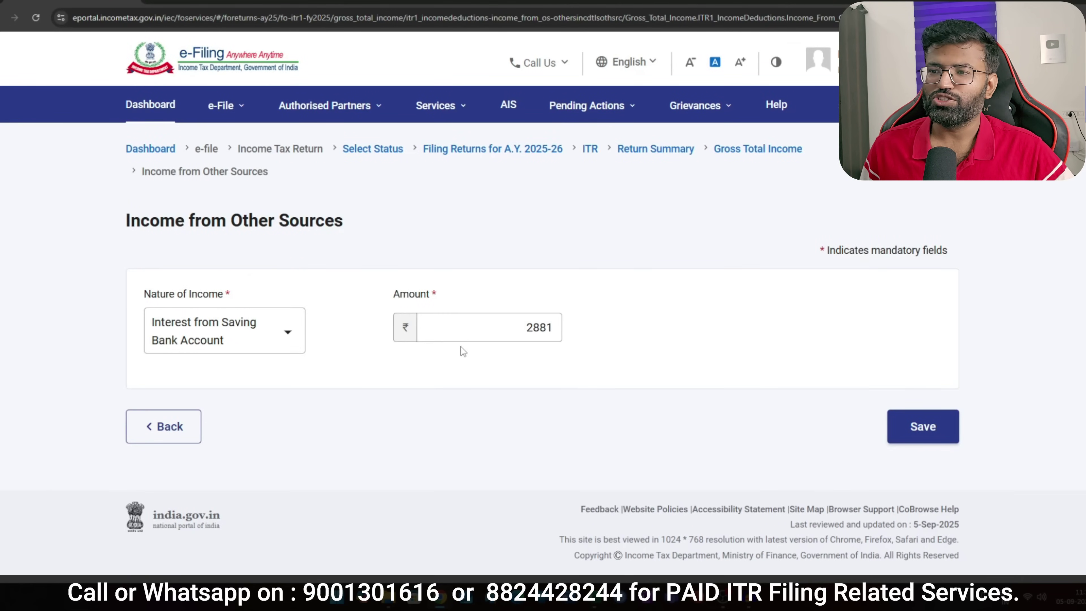
click(509, 328)
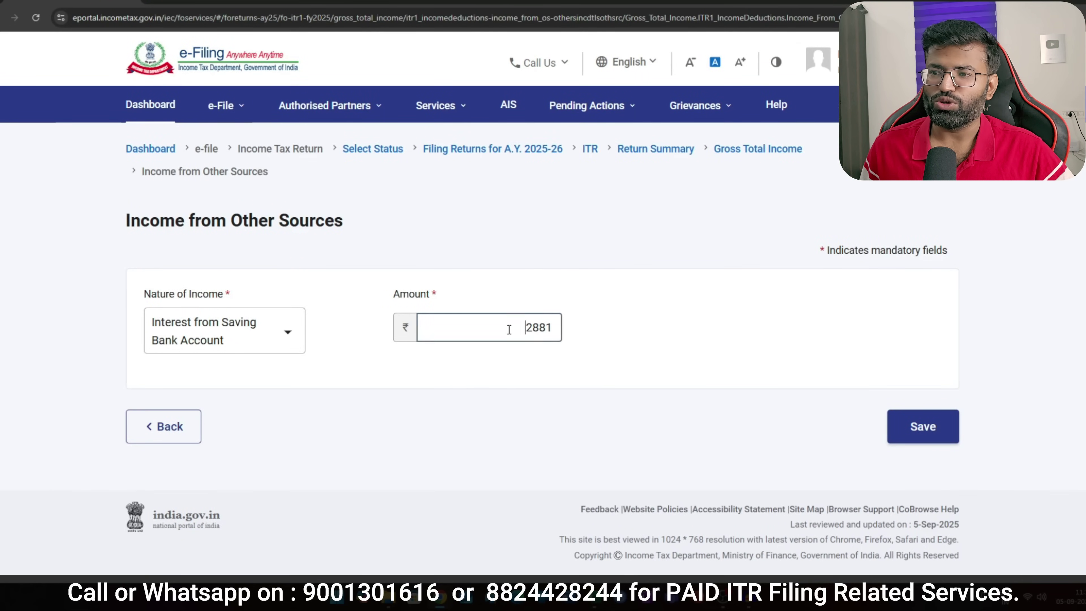
key(ctrl+a)
text(5400)
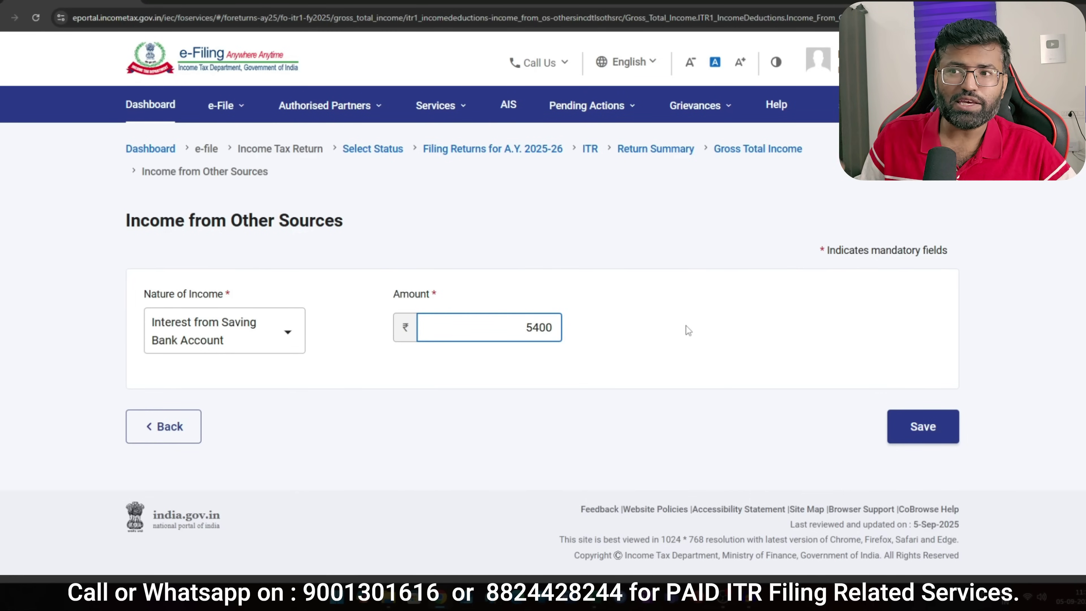
Check the Annual Information Statement on the Compliance Portal and save the savings bank interest entry in the return.
click(510, 105)
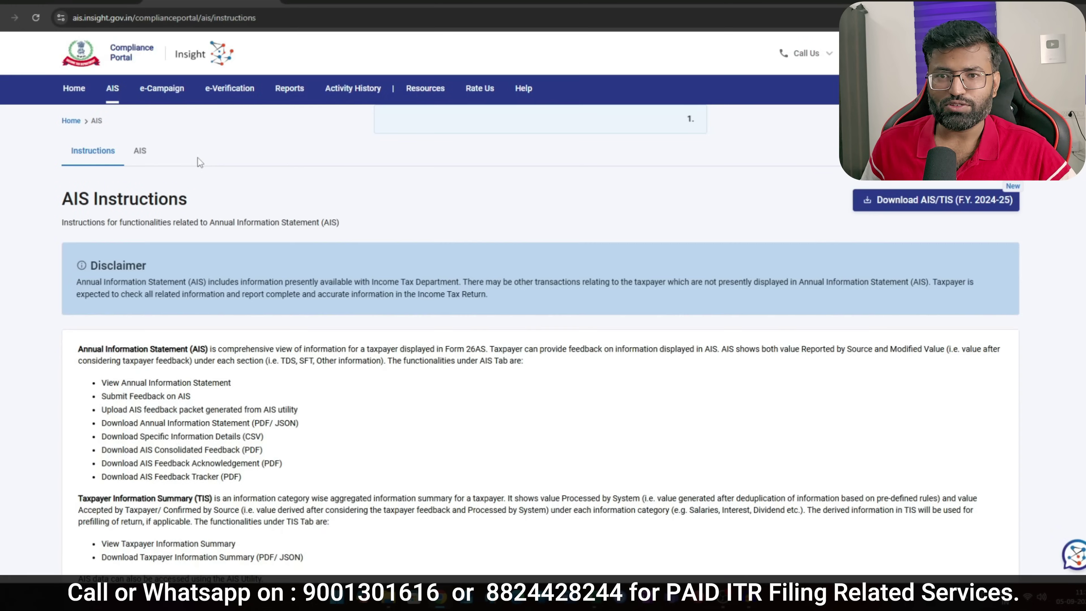
click(139, 153)
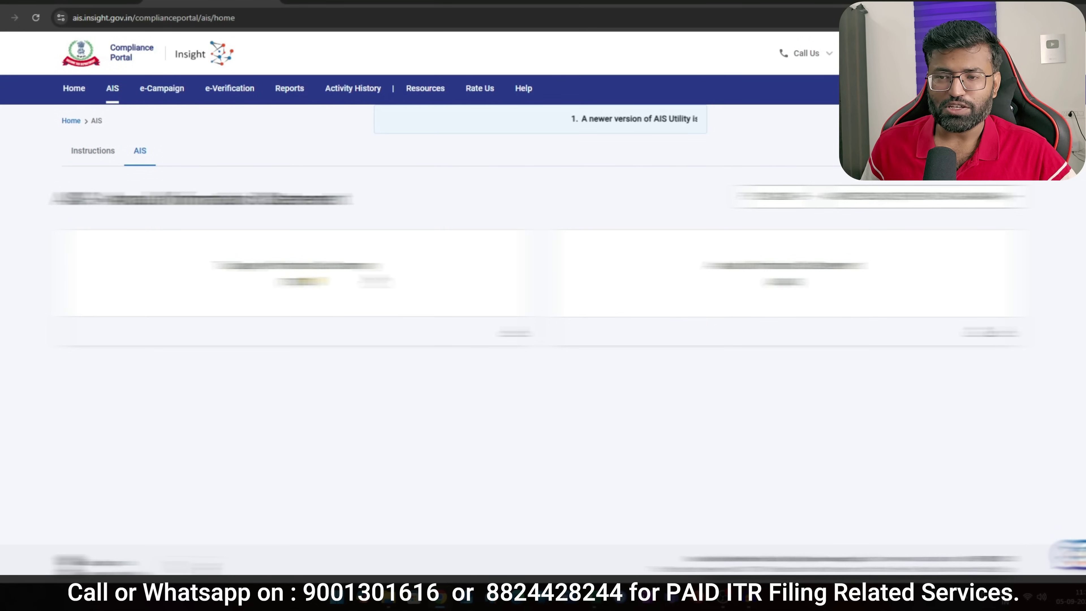
click(422, 272)
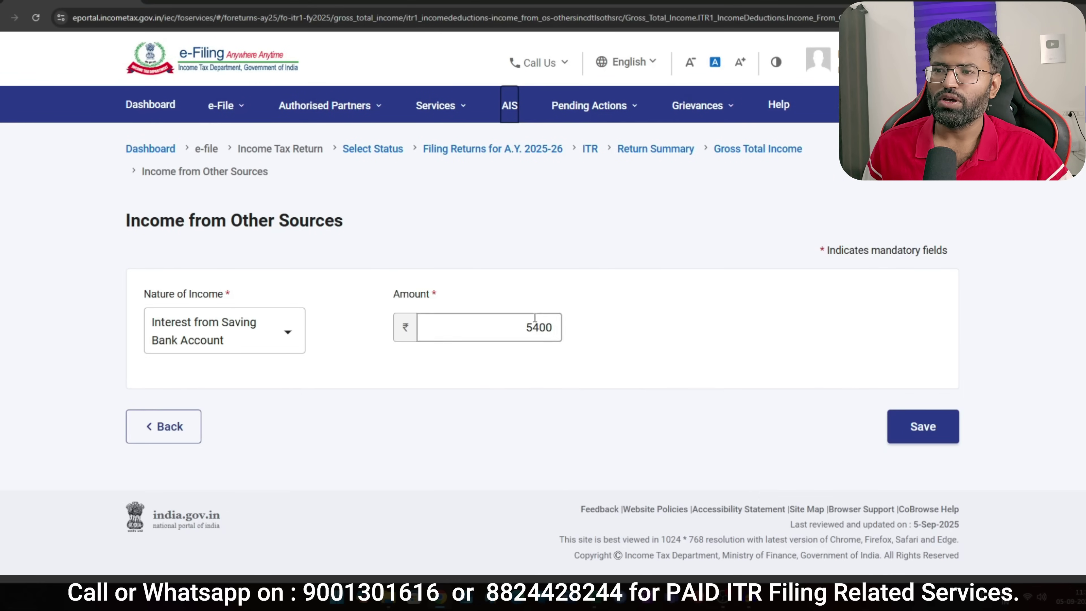
click(915, 428)
Set Interest from Deposit under B3. Income from Other Sources to 22480, save it and confirm Gross Total Income.
scroll(361, 405, down, 10)
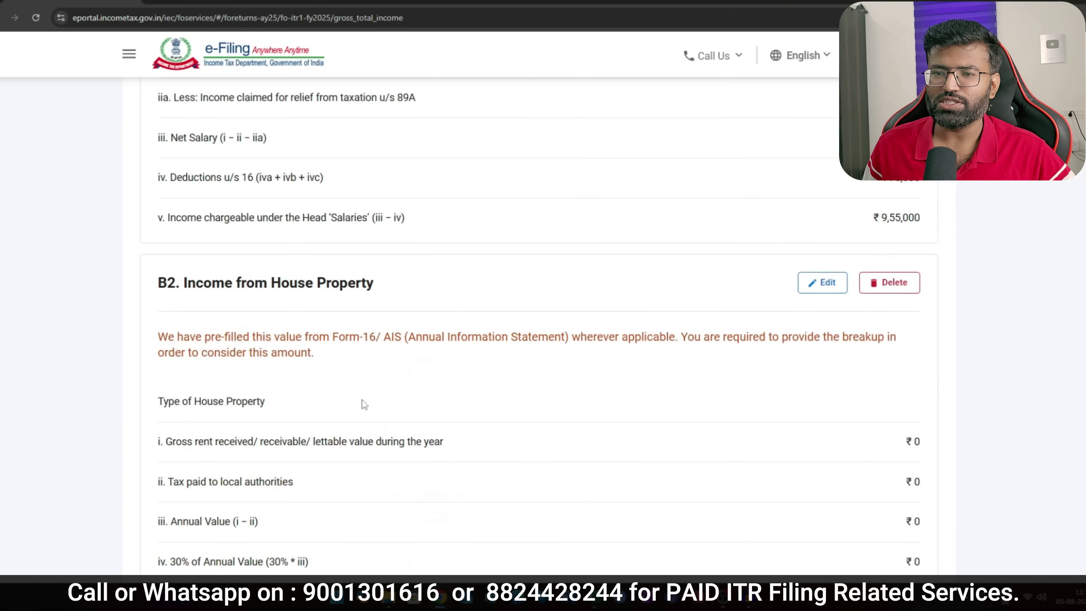
click(189, 226)
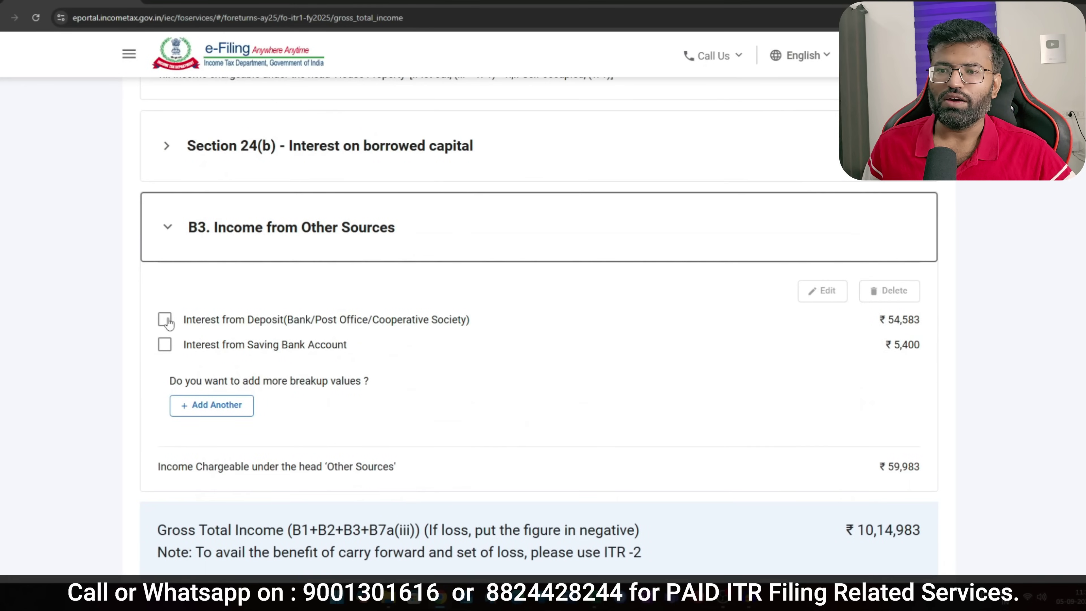
click(165, 319)
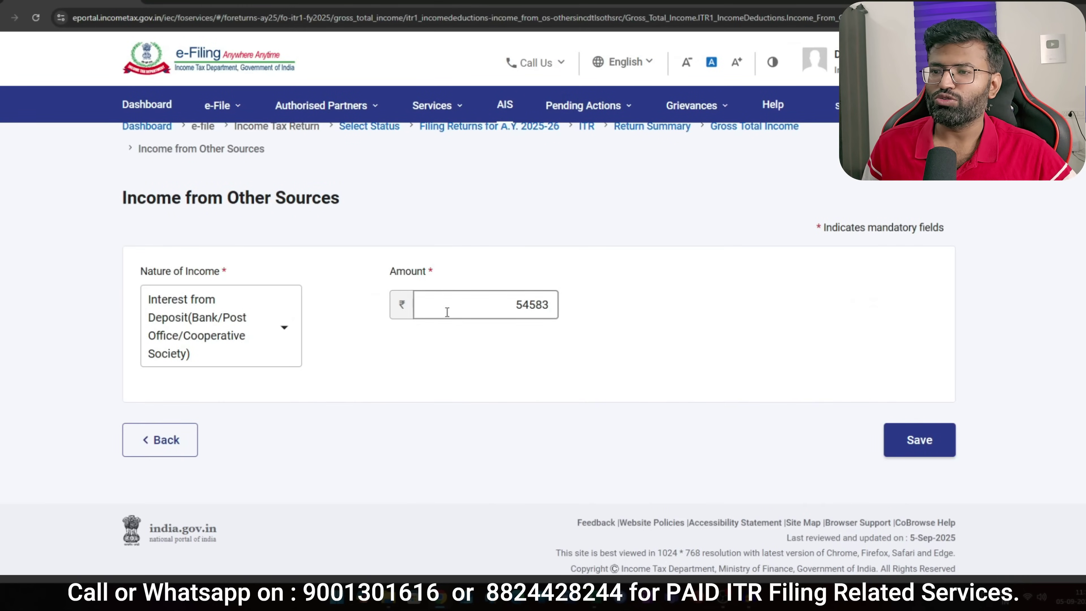
double_click(447, 312)
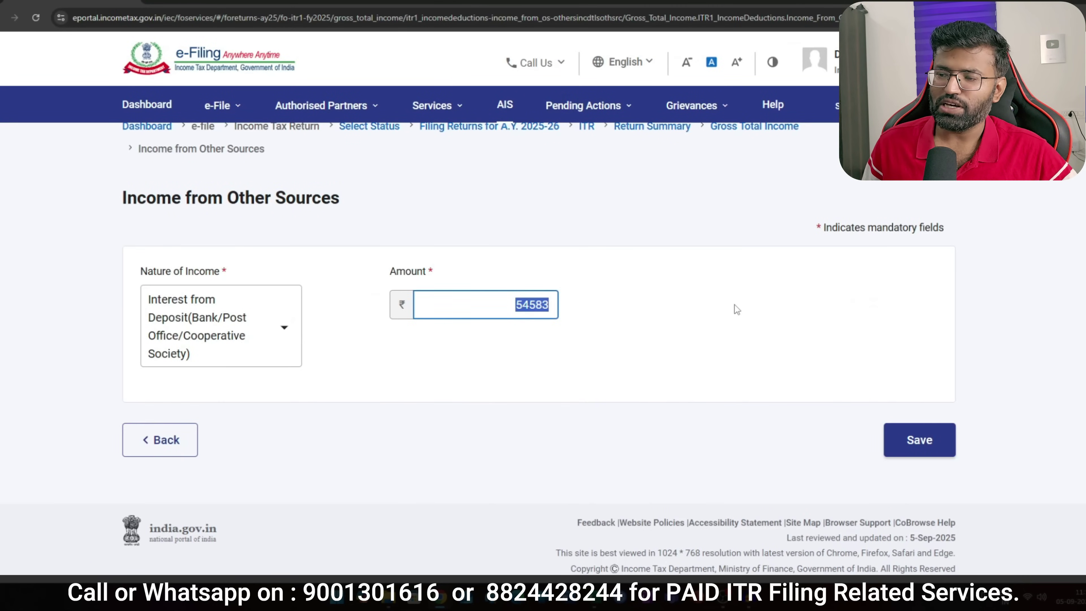
key(BackSpace)
text(22480)
click(736, 309)
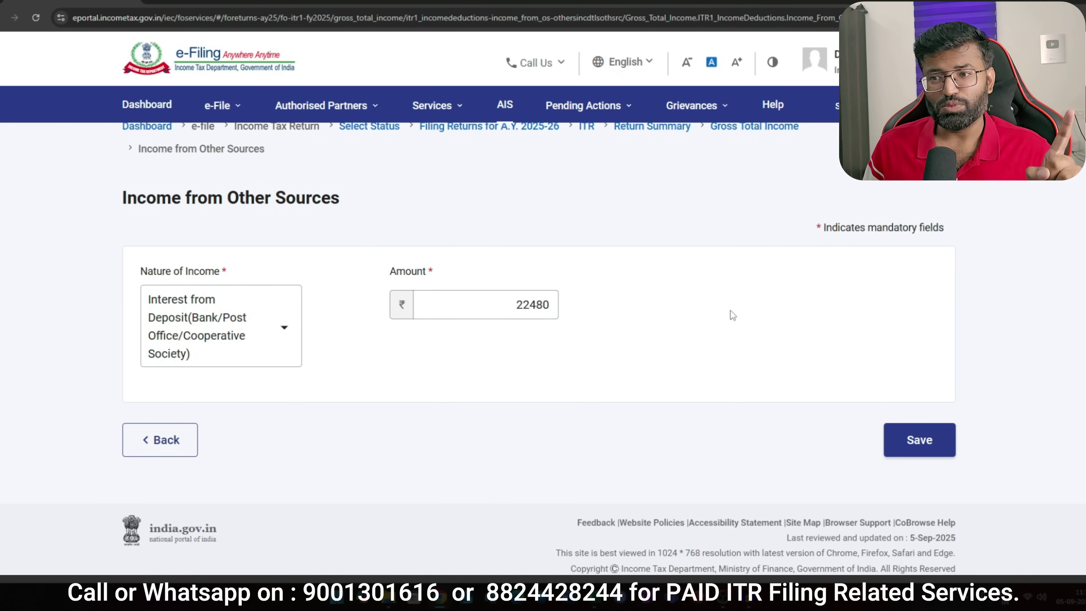
click(920, 440)
scroll(737, 368, down, 5)
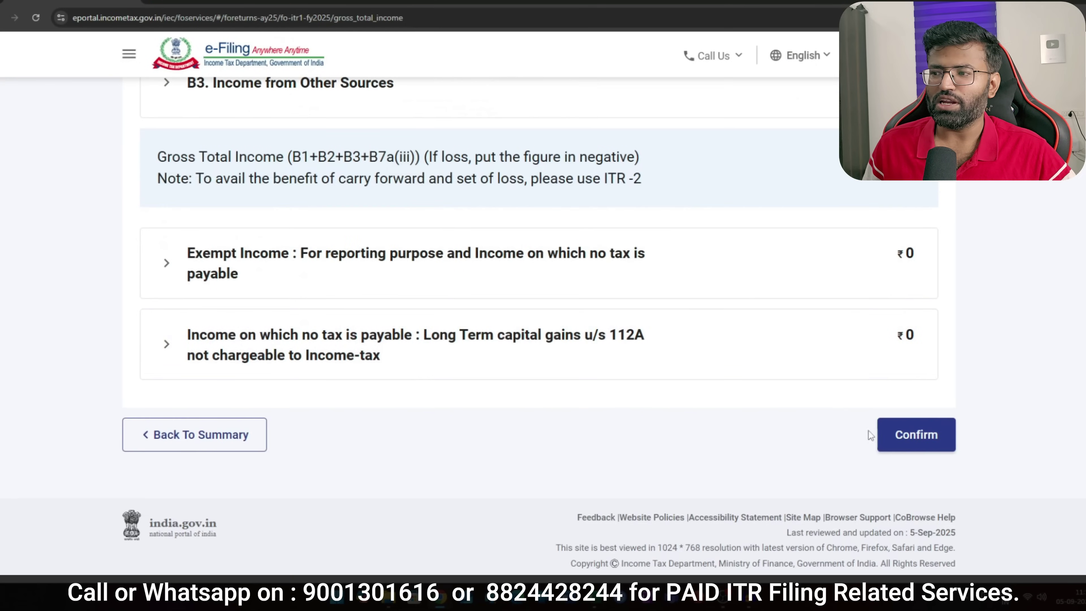
click(915, 434)
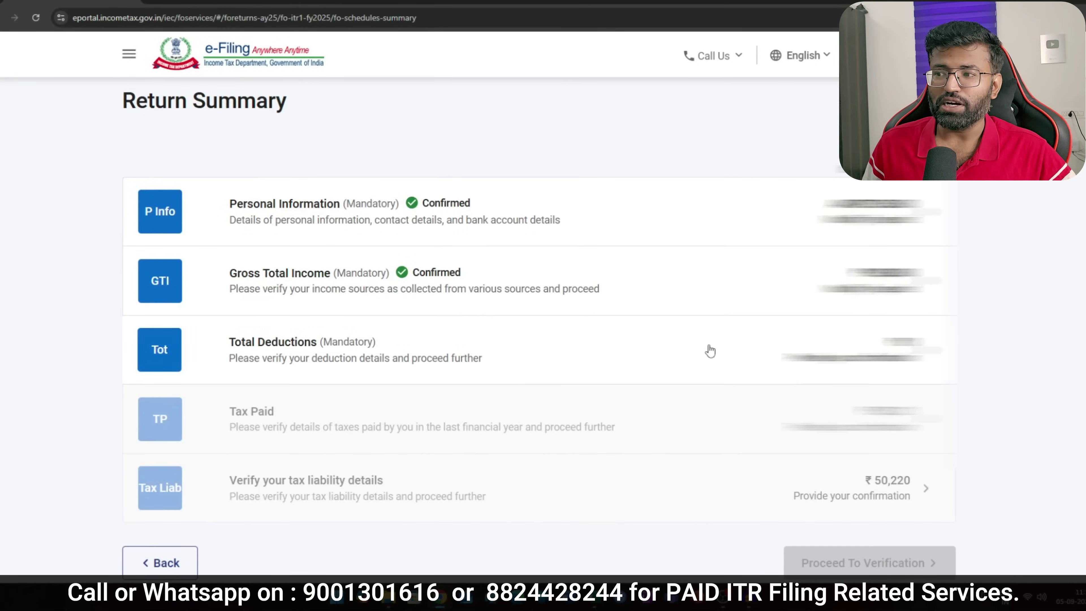
Enter 70000 as the Amount Of Investment for 80CCD(2), matching the Excel sheet, save it and confirm Total Deductions.
click(705, 348)
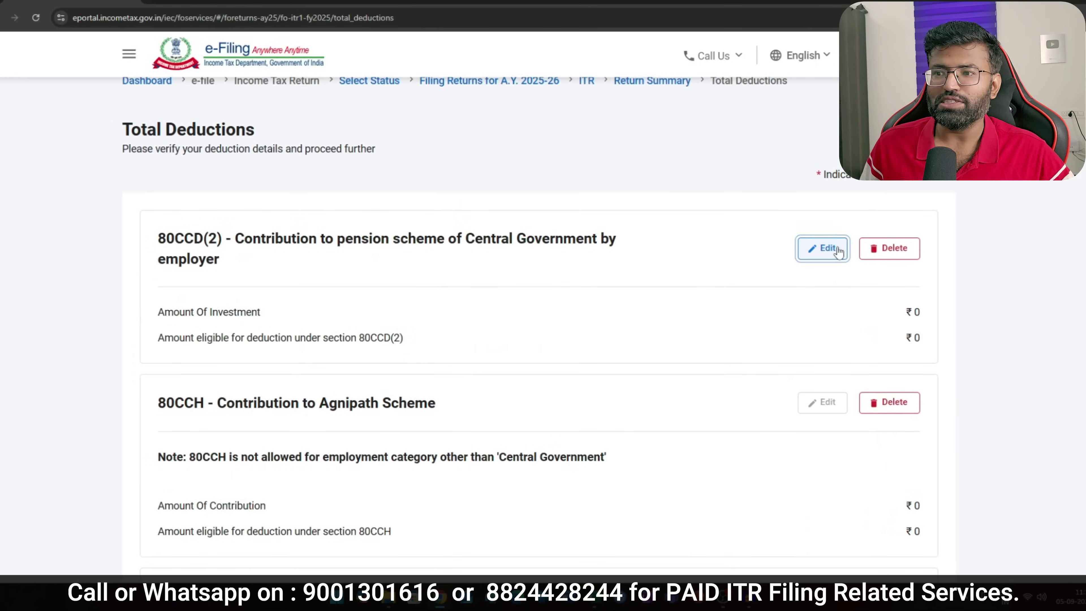
click(827, 248)
click(912, 301)
text(70000)
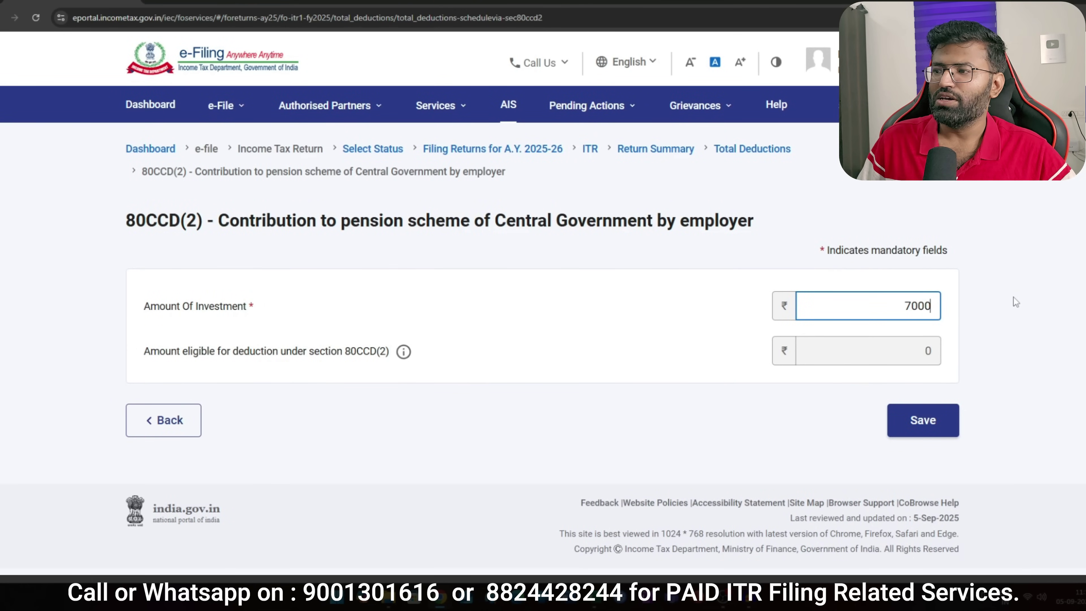
key(alt+Tab)
drag(146, 549, 274, 544)
key(alt+Tab)
click(907, 418)
scroll(901, 417, down, 10)
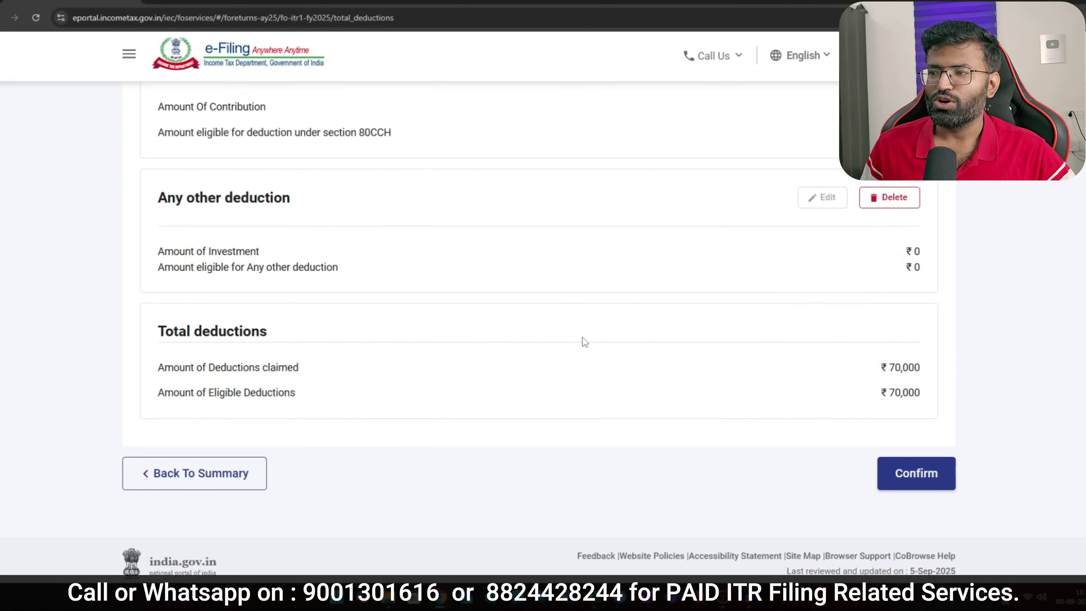
click(912, 430)
Review the Tax Paid schedule down to Total Taxes Paid and confirm it.
scroll(872, 257, up, 1)
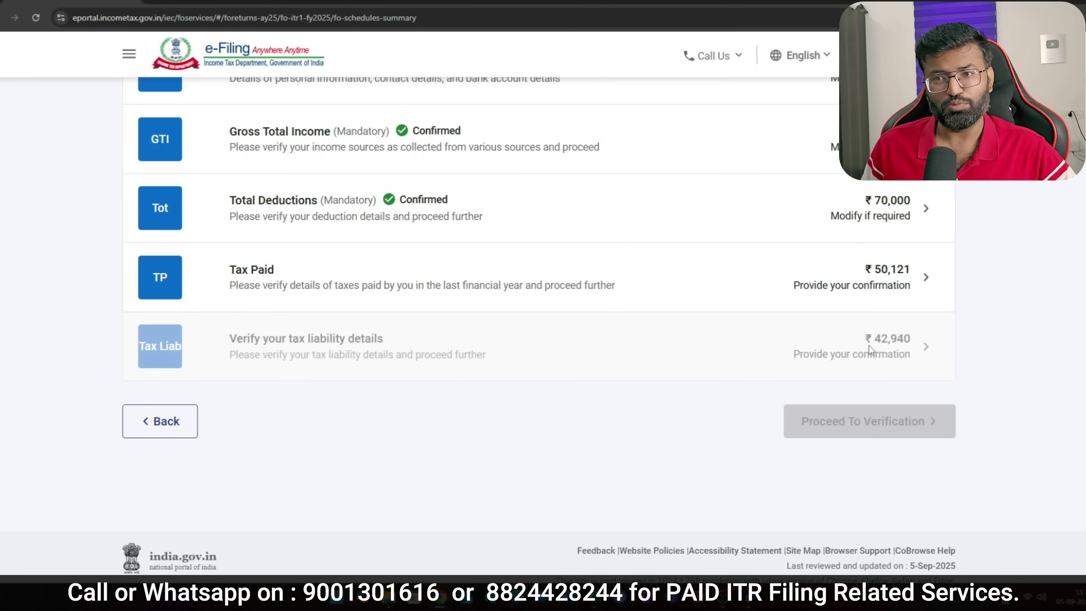
click(513, 280)
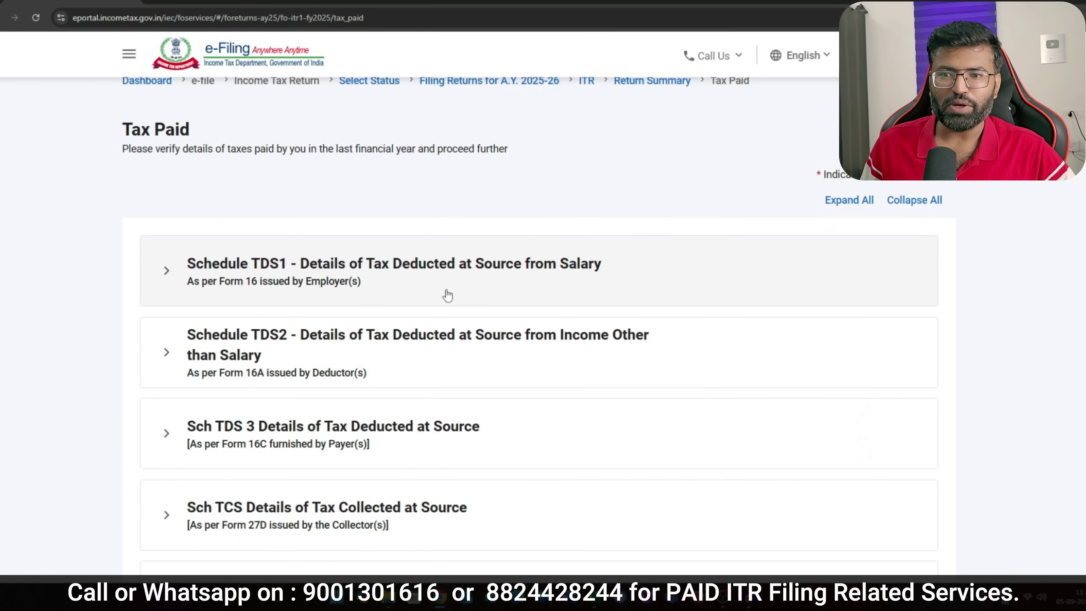
scroll(682, 223, down, 6)
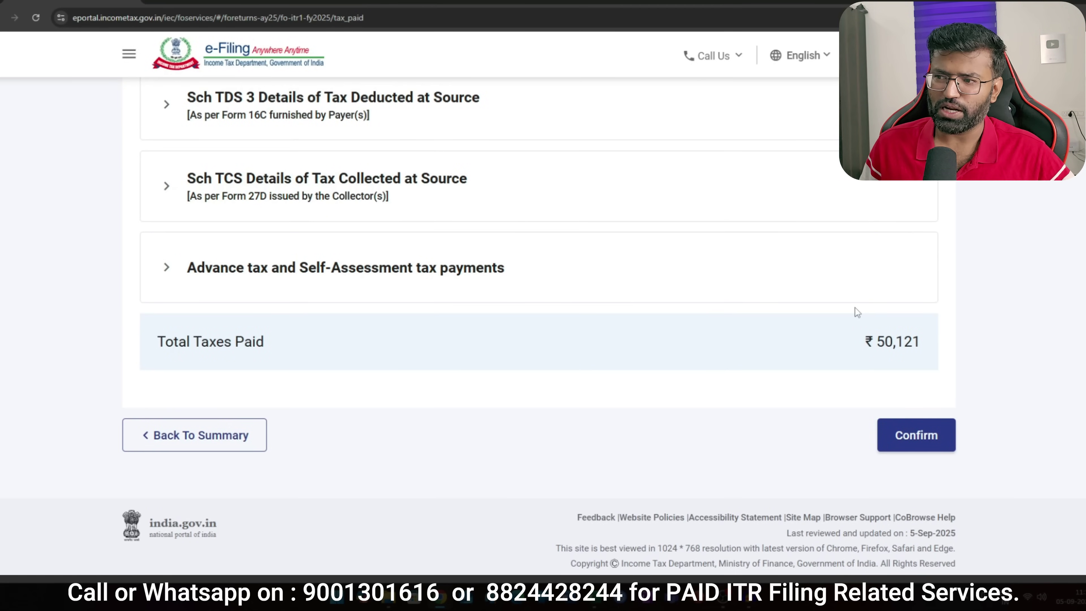
click(905, 430)
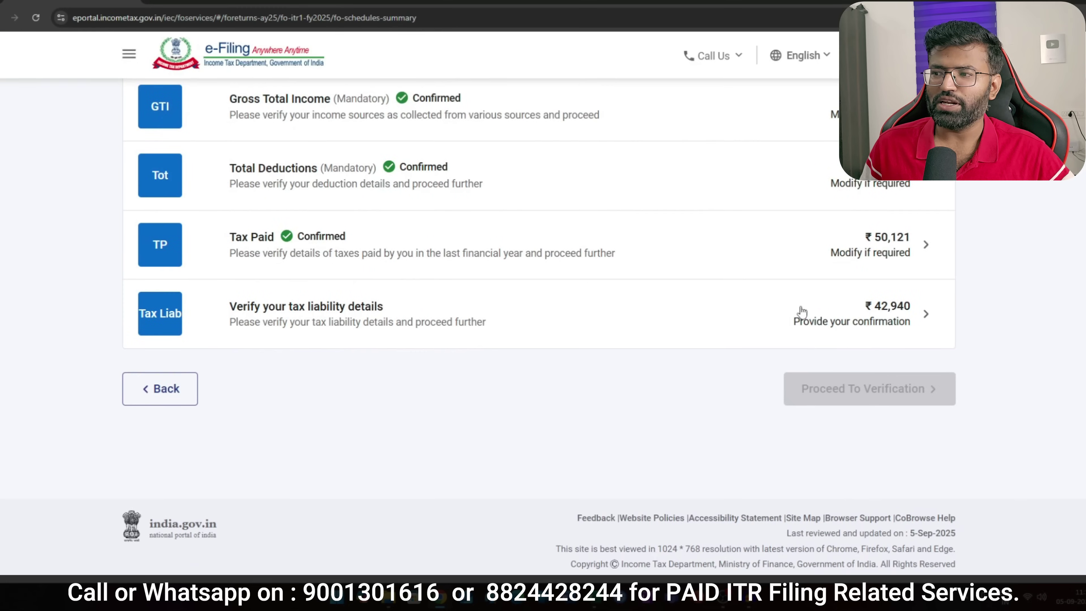
Review the tax liability details, including balance tax after relief and interest u/s 234B and 234C, and return to the summary.
click(836, 320)
scroll(832, 295, down, 10)
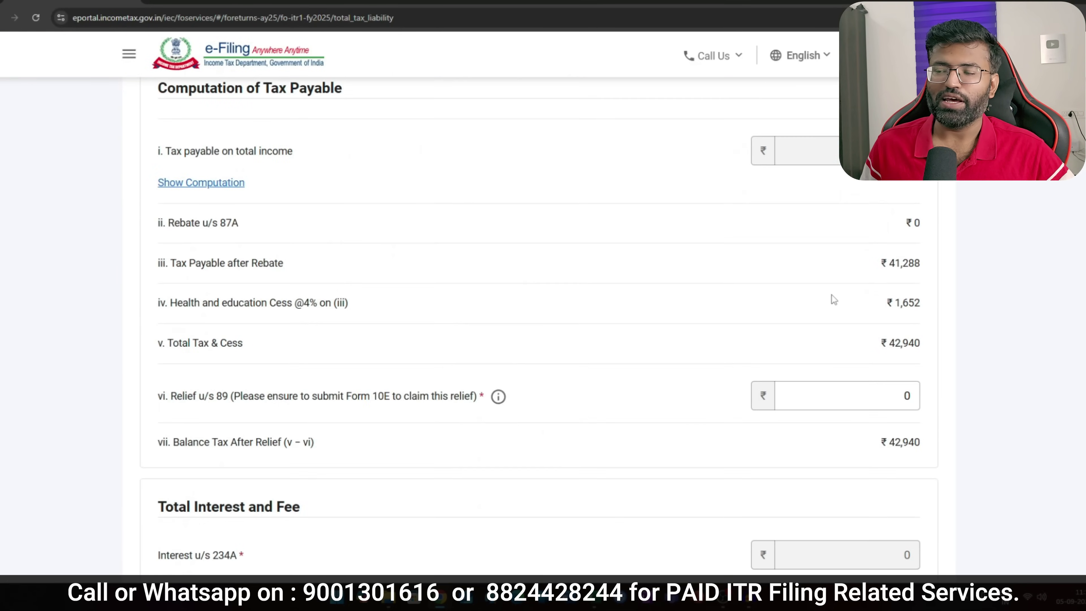
scroll(904, 276, up, 3)
drag(895, 268, 919, 270)
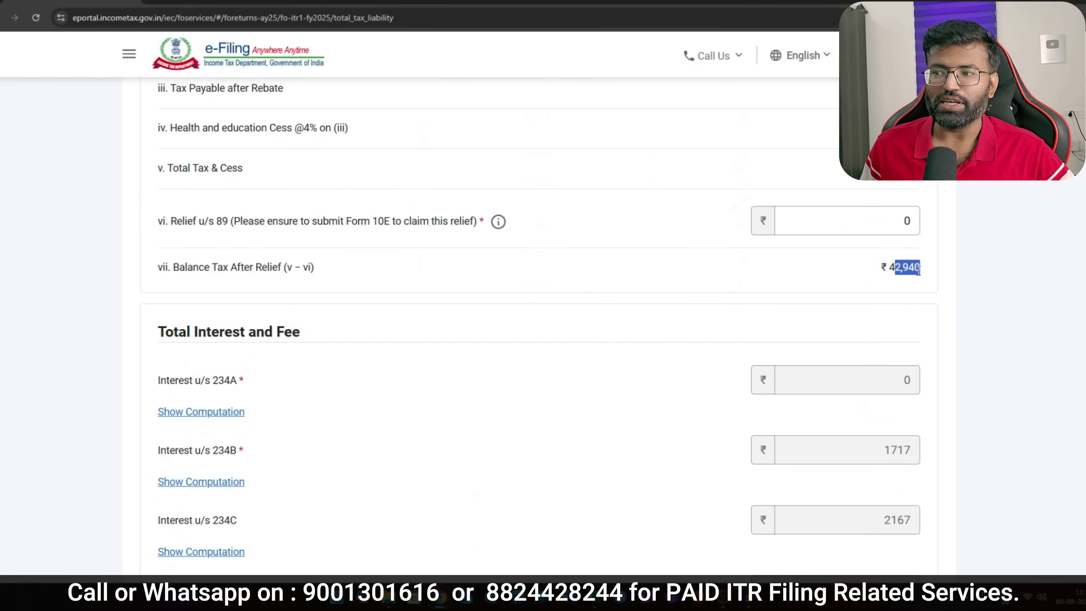
scroll(841, 305, down, 4)
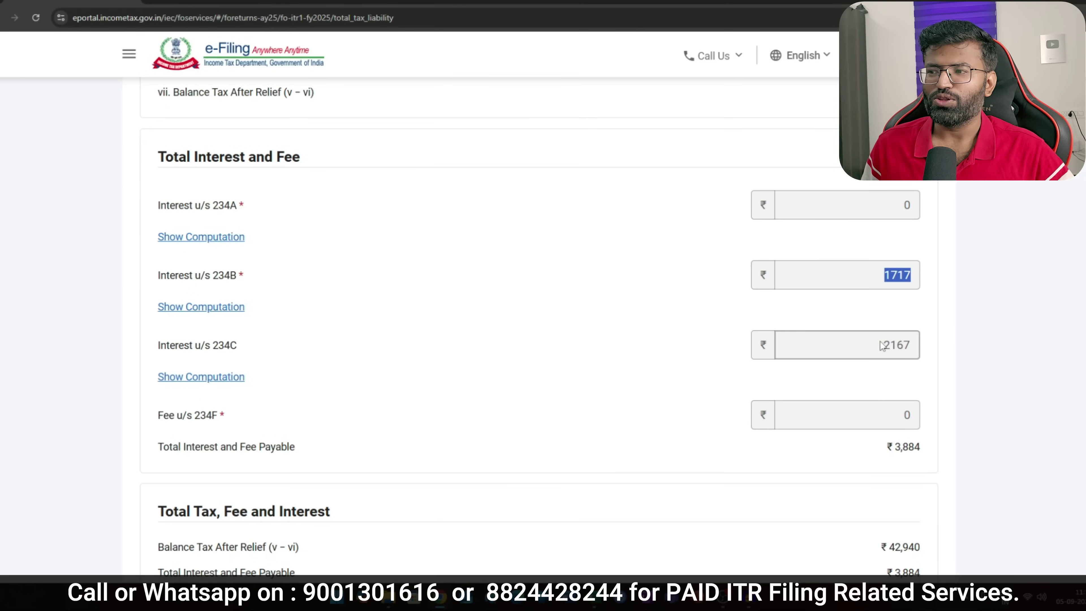
drag(877, 345, 923, 350)
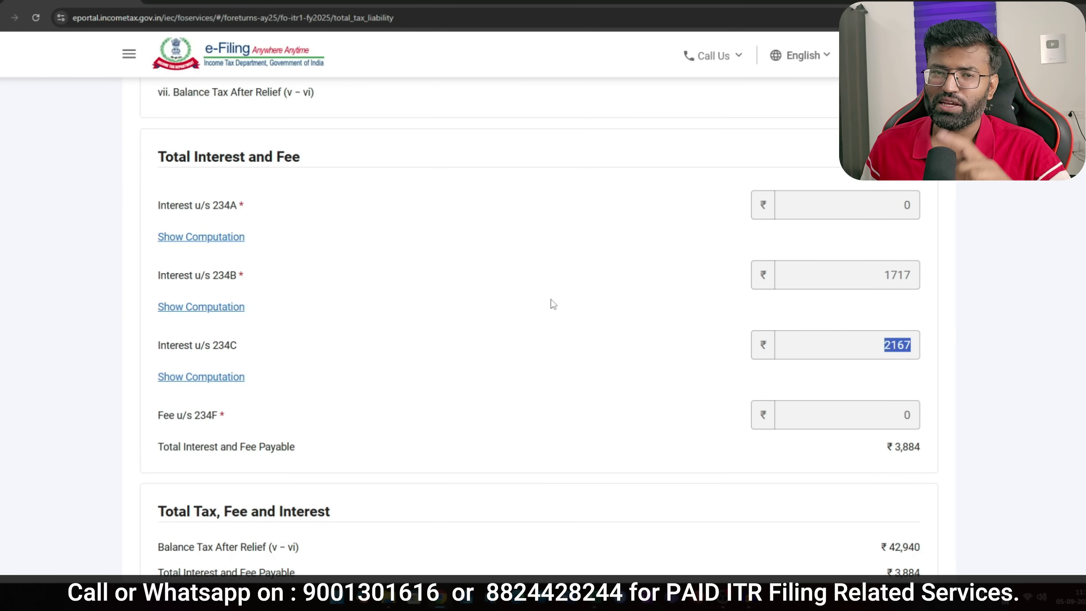
scroll(569, 300, down, 4)
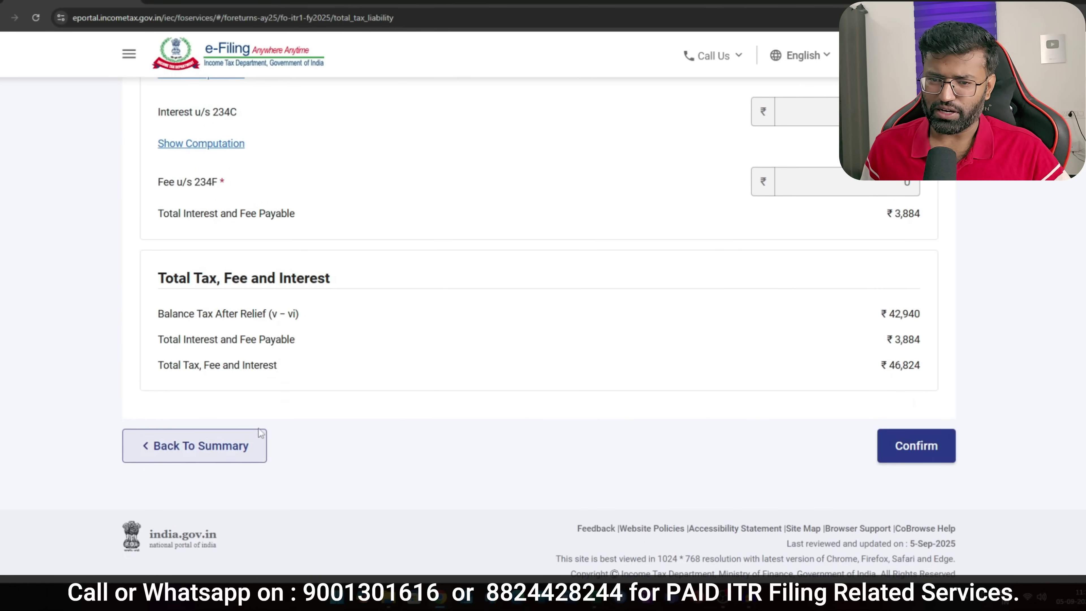
click(256, 444)
Choose Yes for opting out of the new tax regime u/s 115BAC(6) in Personal Information and confirm the schedule.
scroll(463, 437, down, 6)
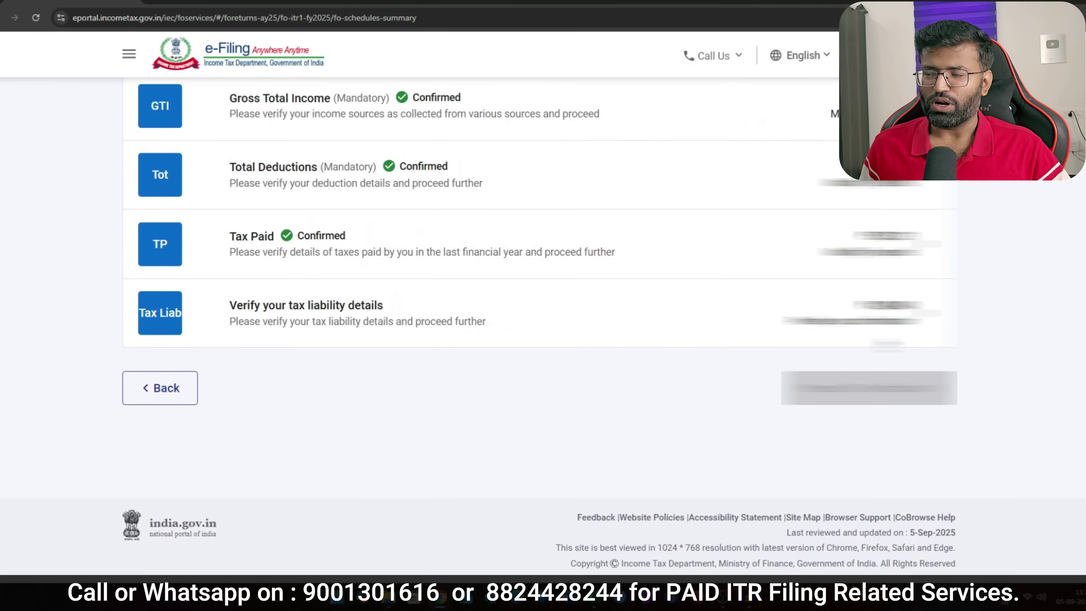
scroll(505, 403, up, 5)
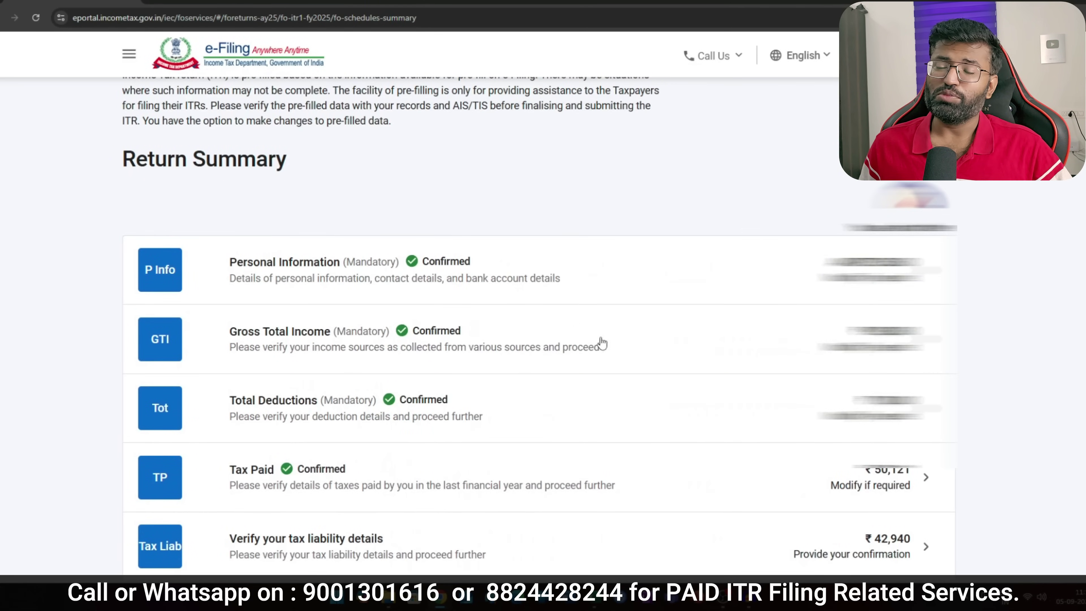
click(502, 280)
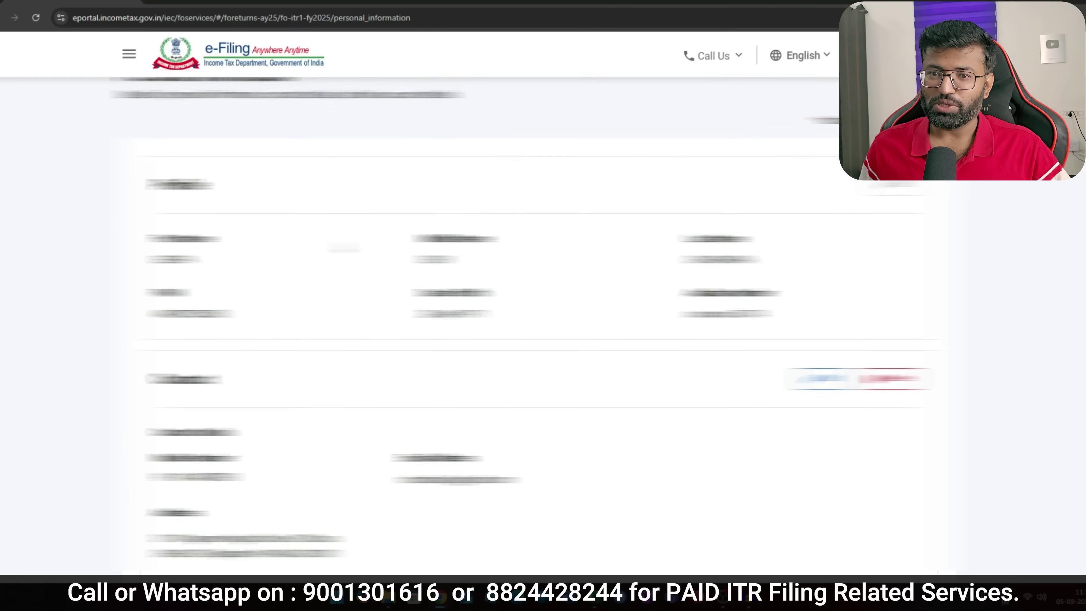
scroll(217, 267, down, 8)
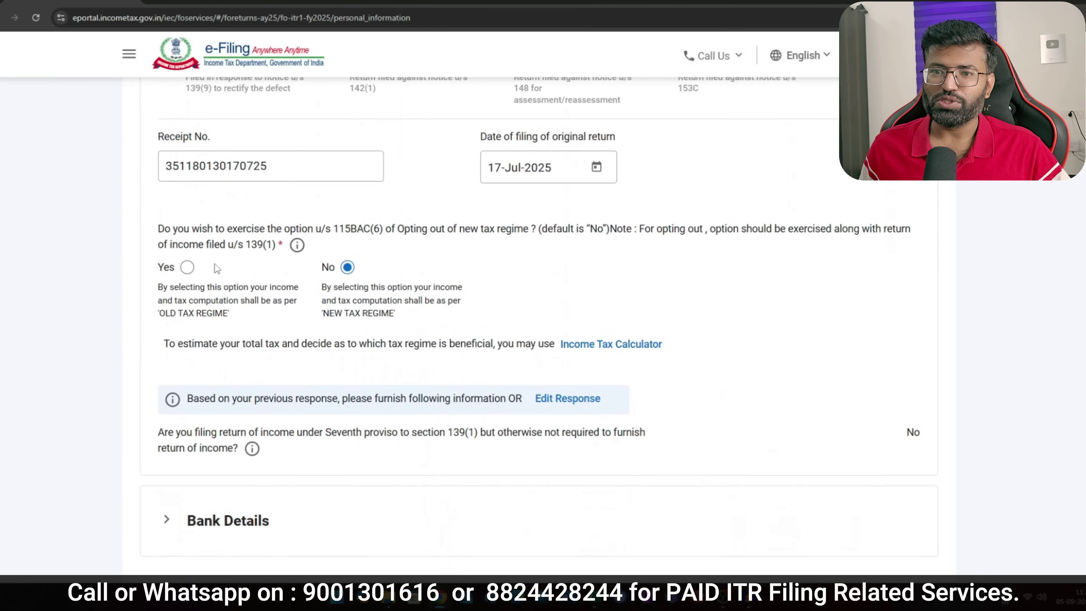
click(188, 267)
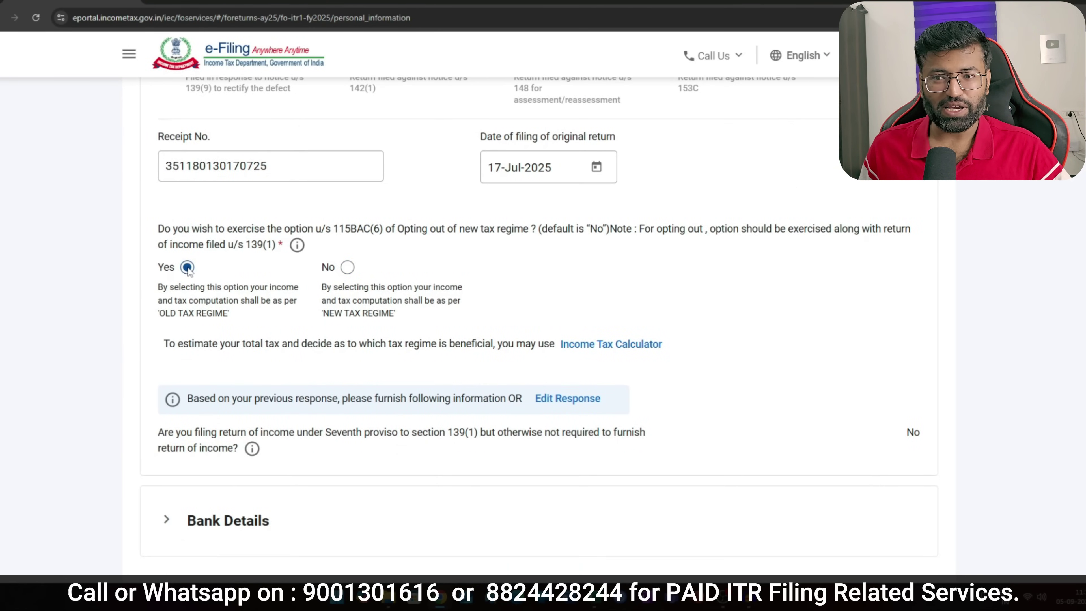
scroll(191, 270, down, 4)
click(904, 436)
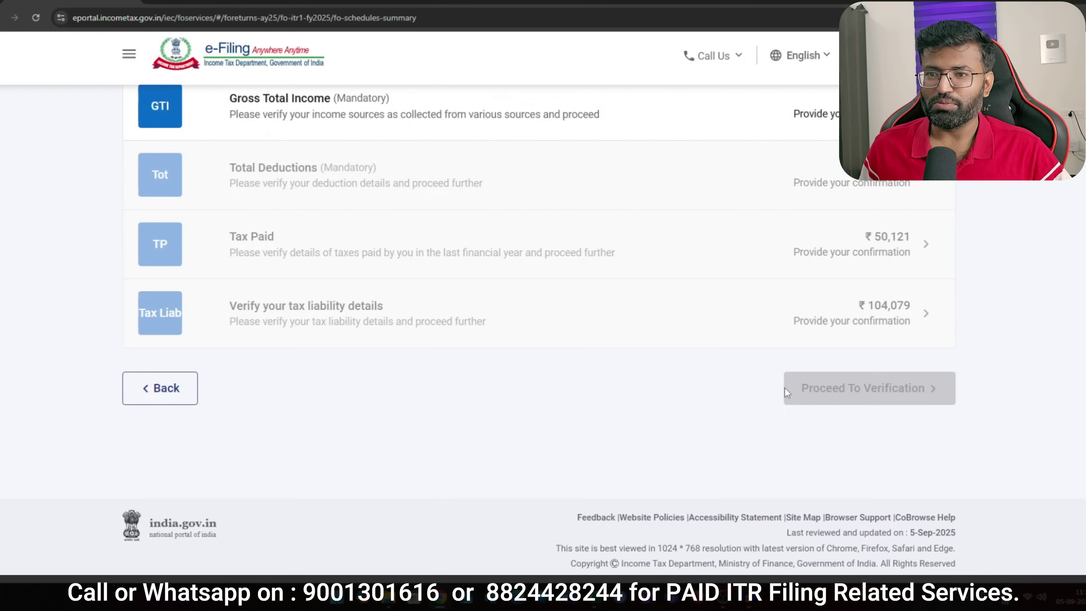
Open Income From Salary under Gross Total Income for editing and check the salary entered as per section 17(1).
click(368, 404)
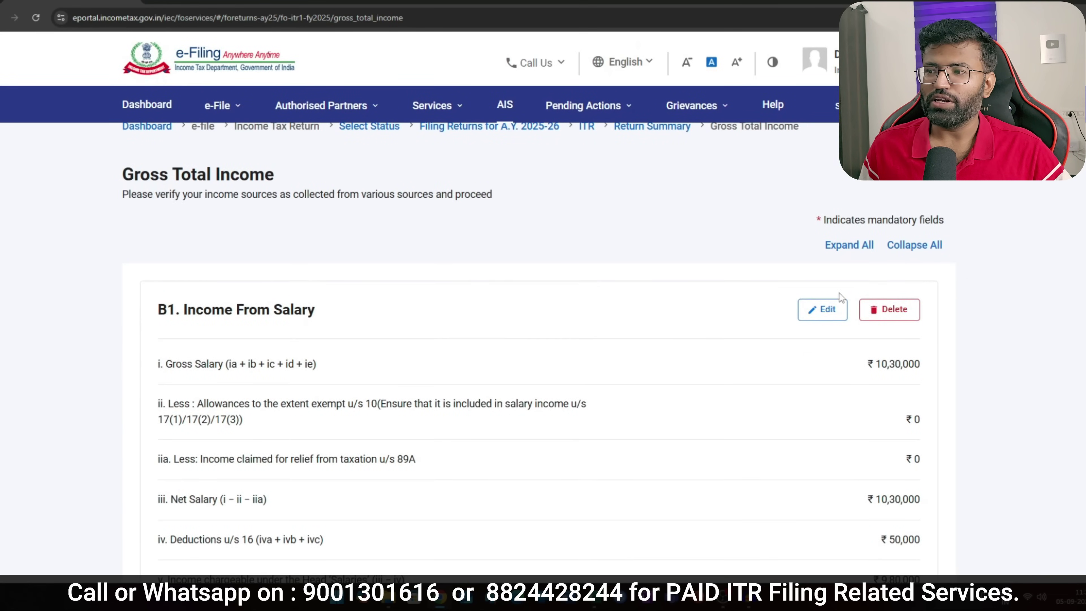
click(823, 306)
double_click(866, 295)
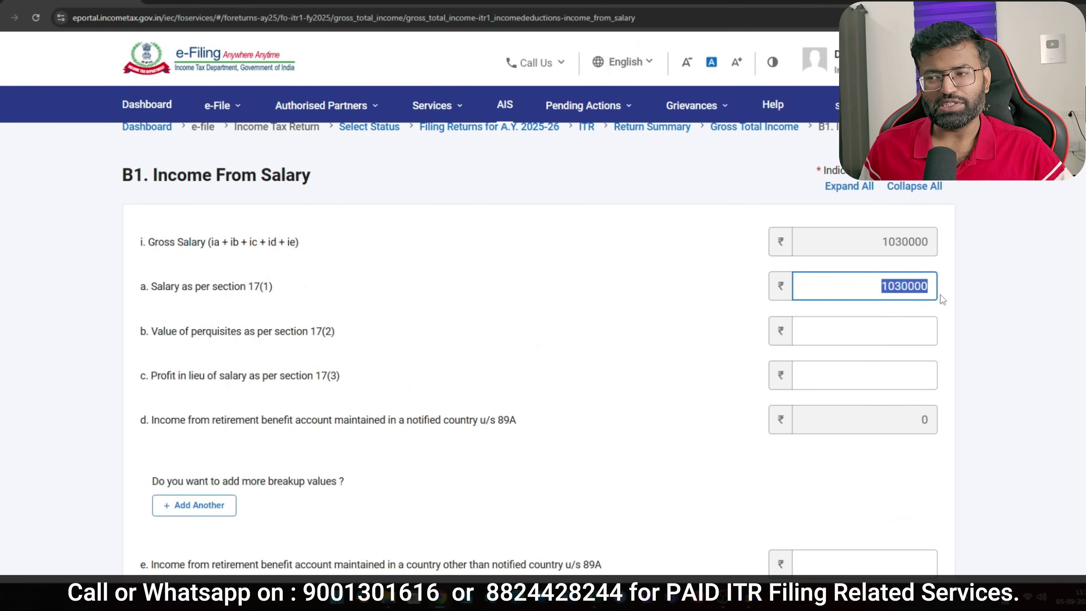
click(619, 261)
scroll(620, 261, down, 5)
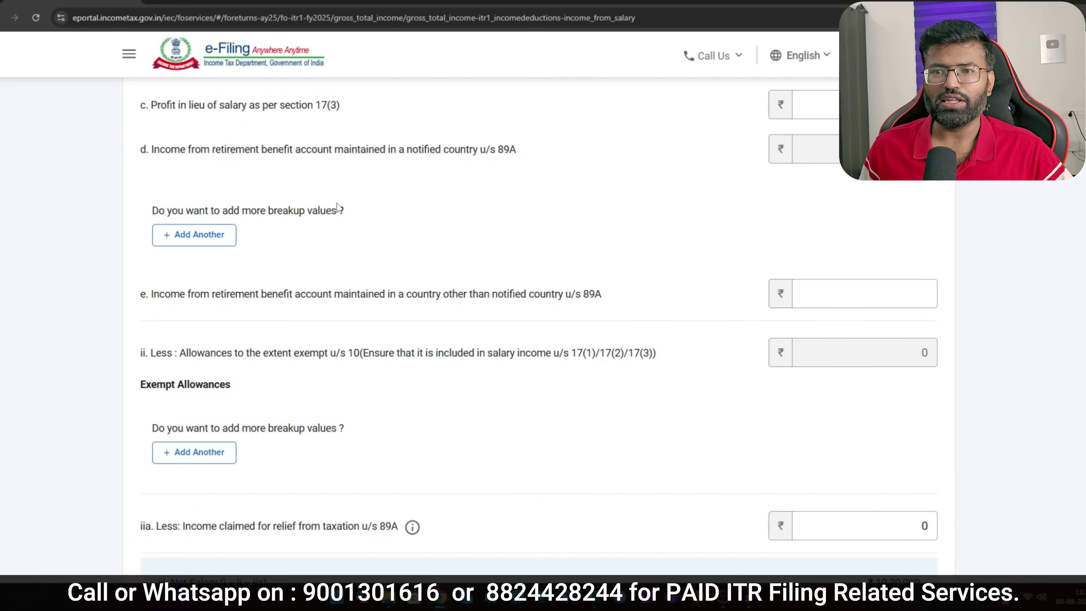
scroll(312, 239, down, 1)
scroll(289, 277, up, 1)
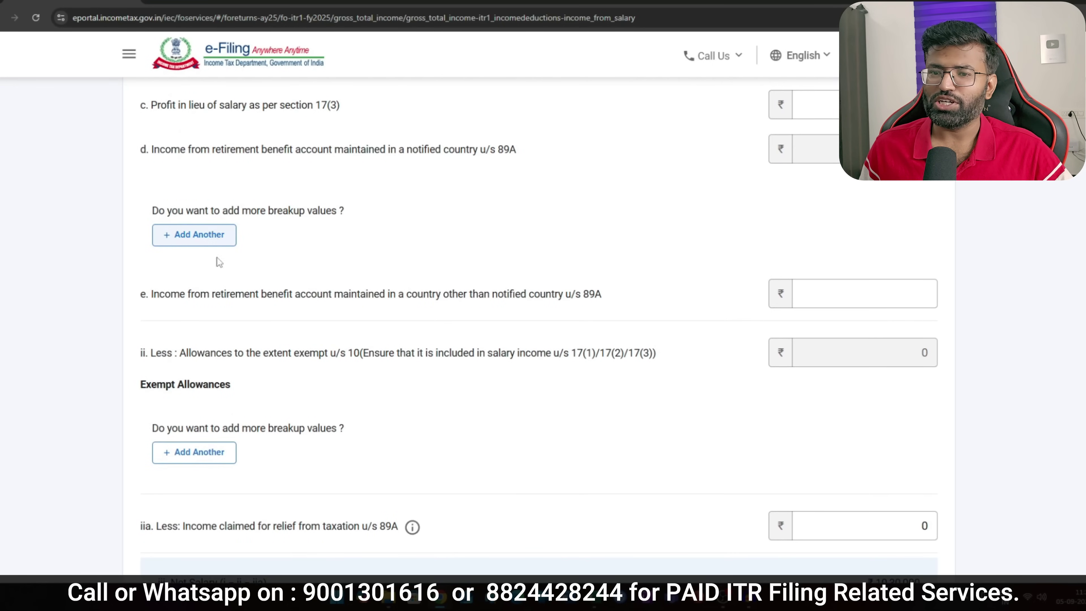
Add an exempt allowance to the salary income with the nature Sec 10(13A)-Allowance to meet expenditure incurred on house rent.
scroll(207, 384, down, 1)
drag(143, 329, 231, 336)
click(216, 394)
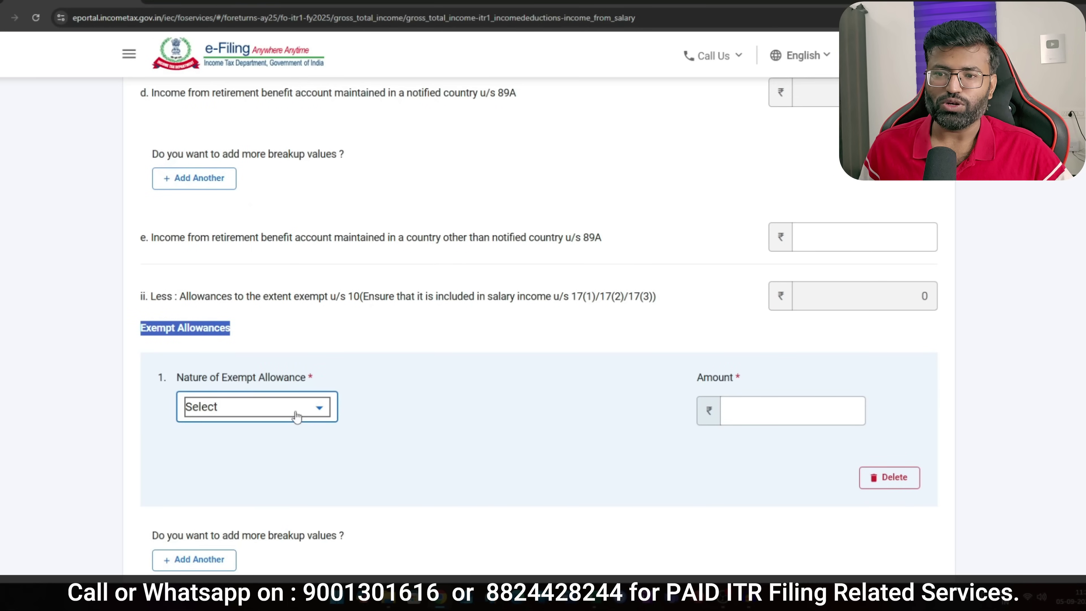
click(283, 406)
scroll(271, 276, down, 2)
scroll(271, 276, down, 6)
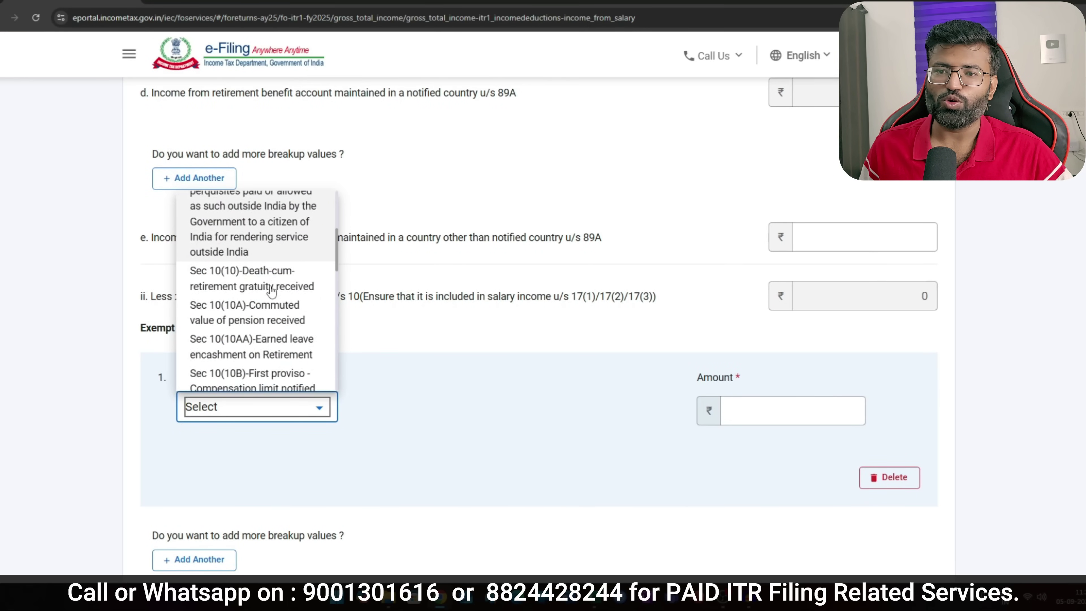
scroll(272, 292, down, 2)
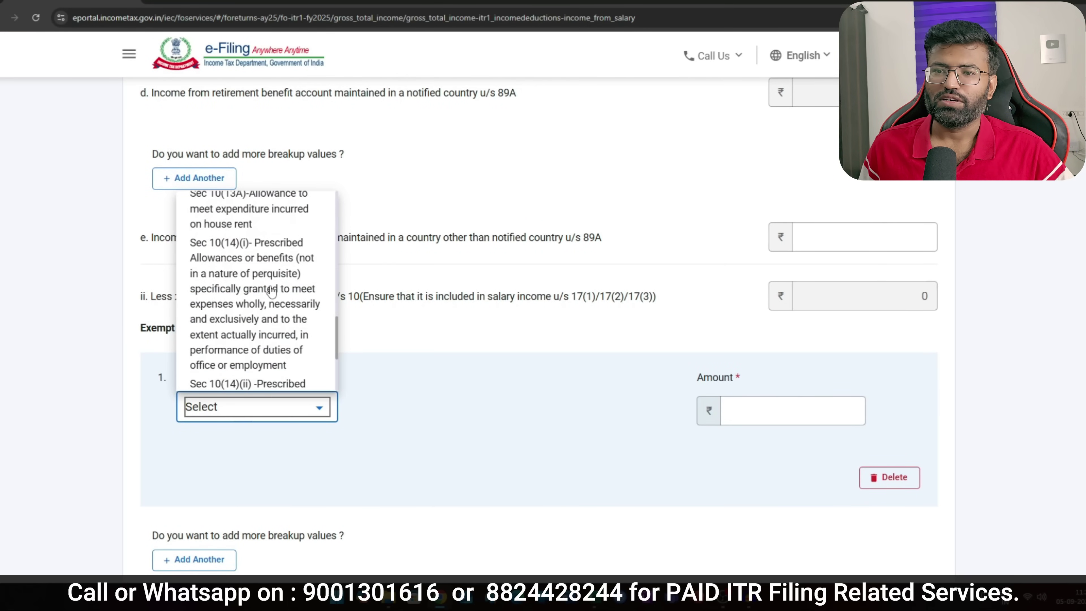
scroll(213, 282, up, 1)
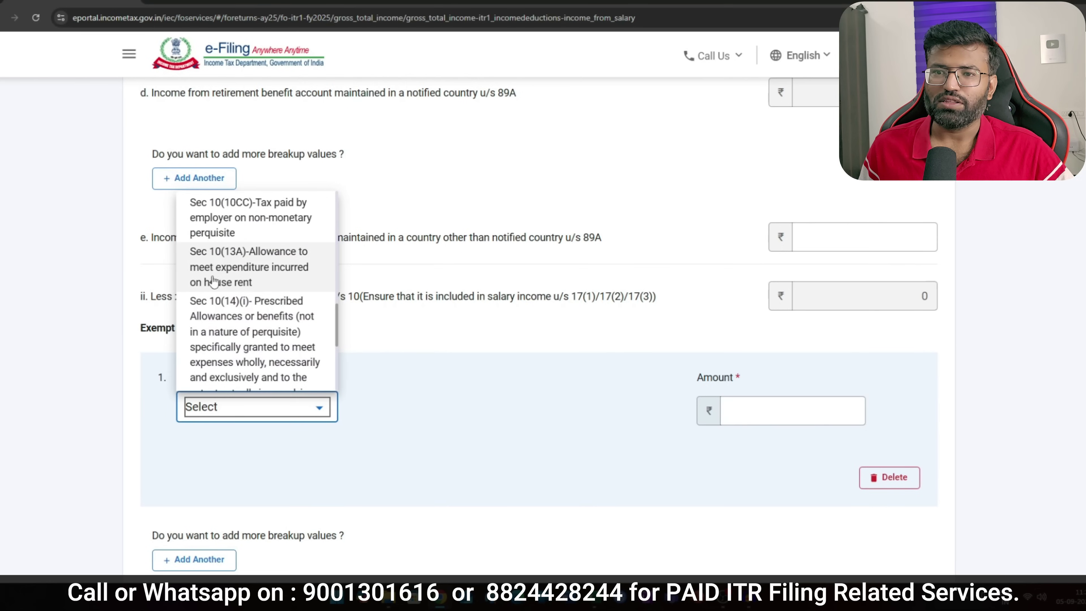
click(301, 270)
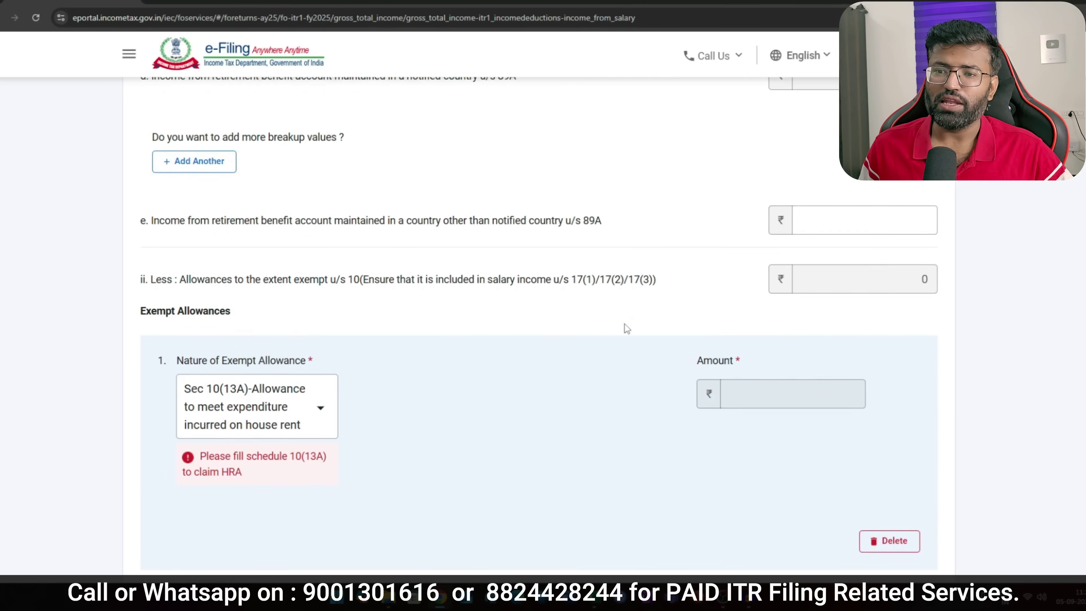
In Schedule-10(13A) House rent allowance, set Place of Work to Metro and Actual HRA received to 250000.
scroll(555, 300, down, 8)
click(171, 307)
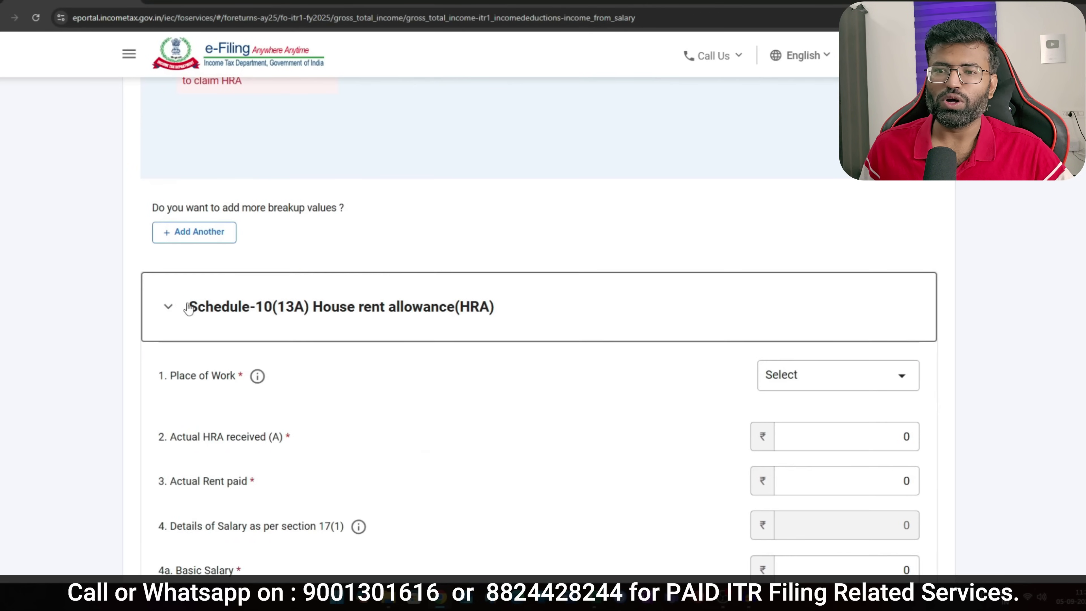
scroll(189, 308, down, 4)
click(837, 202)
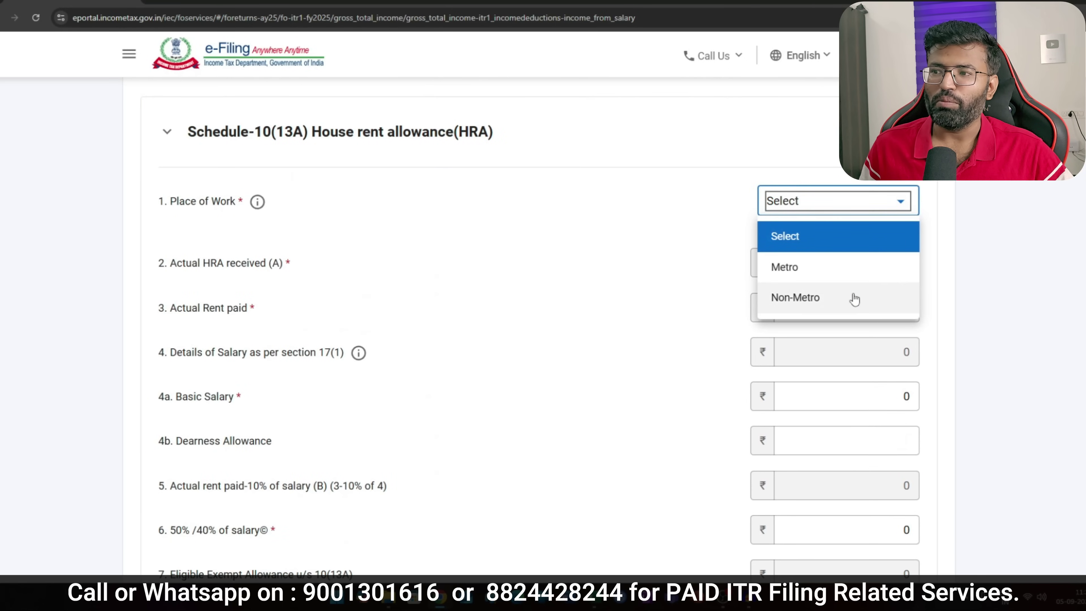
click(849, 268)
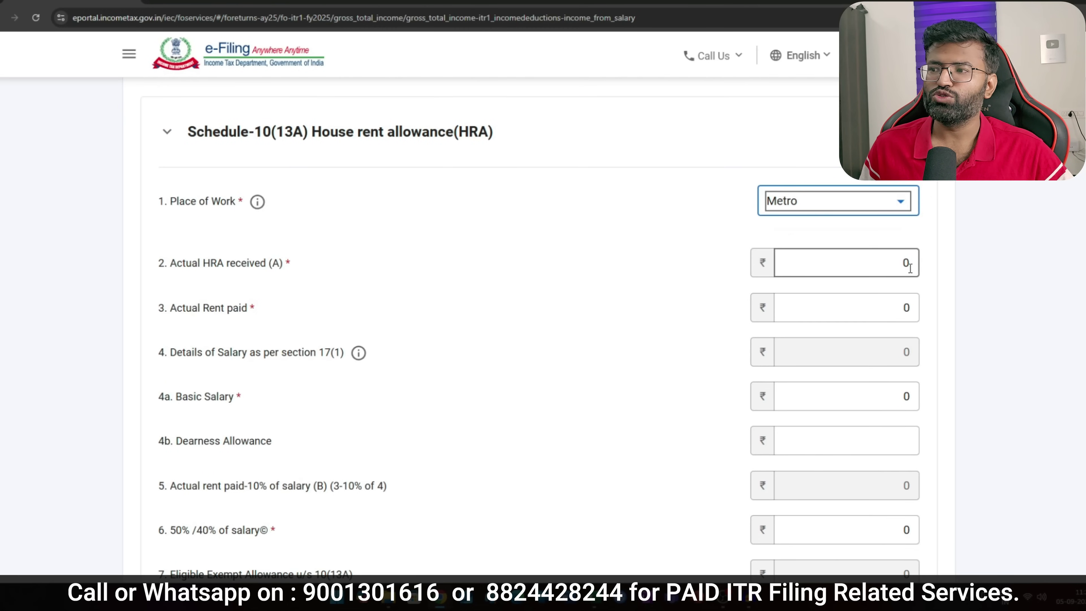
double_click(904, 262)
text(250000)
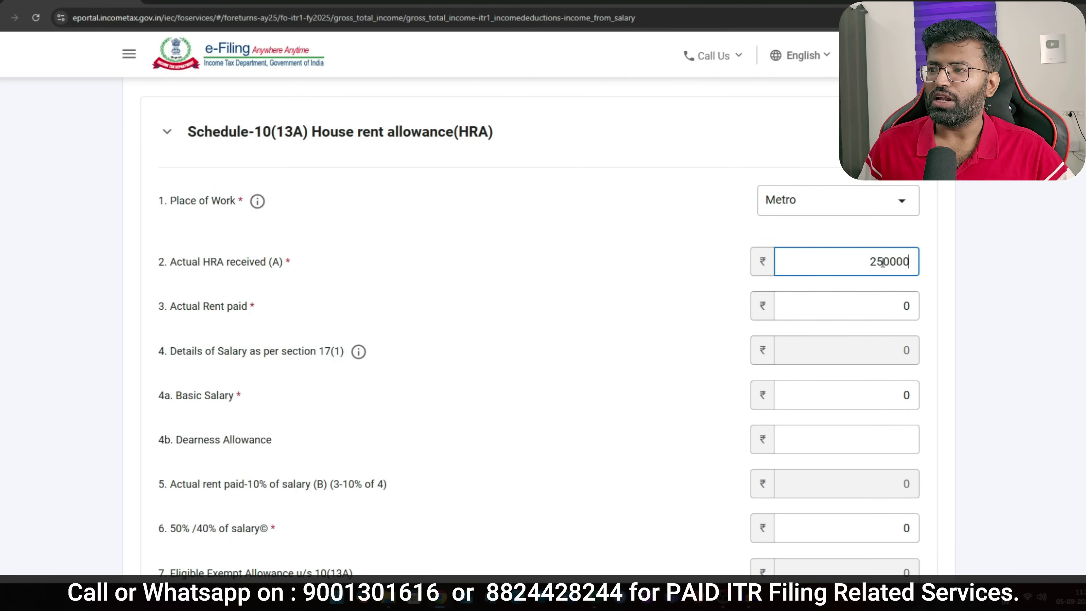
click(663, 218)
Enter 300000 as Actual Rent paid and 500000 as Basic Salary in the HRA schedule.
scroll(371, 283, down, 3)
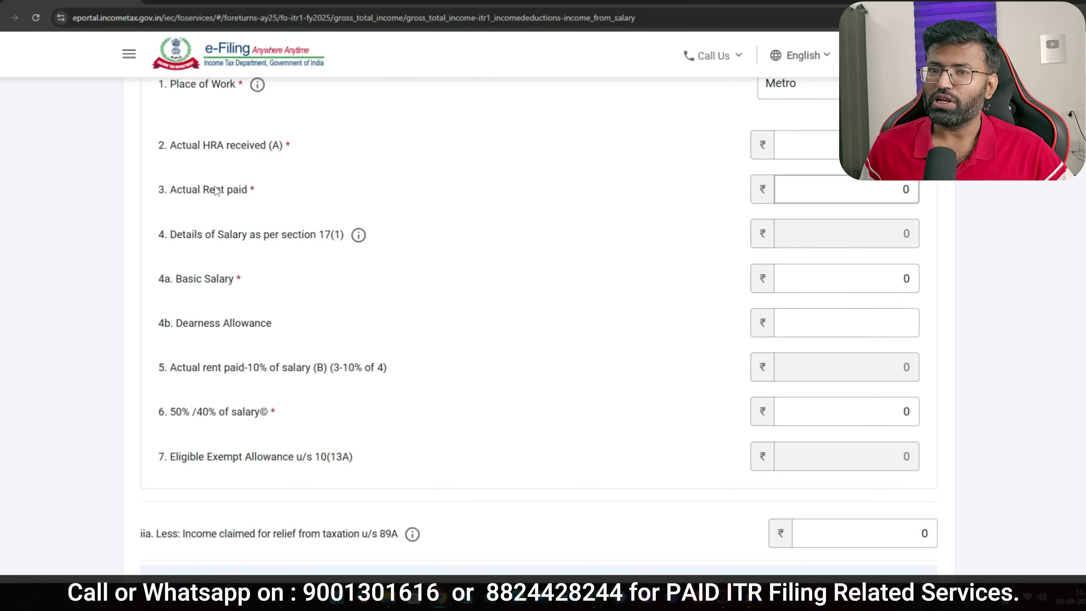
double_click(881, 188)
text(300000)
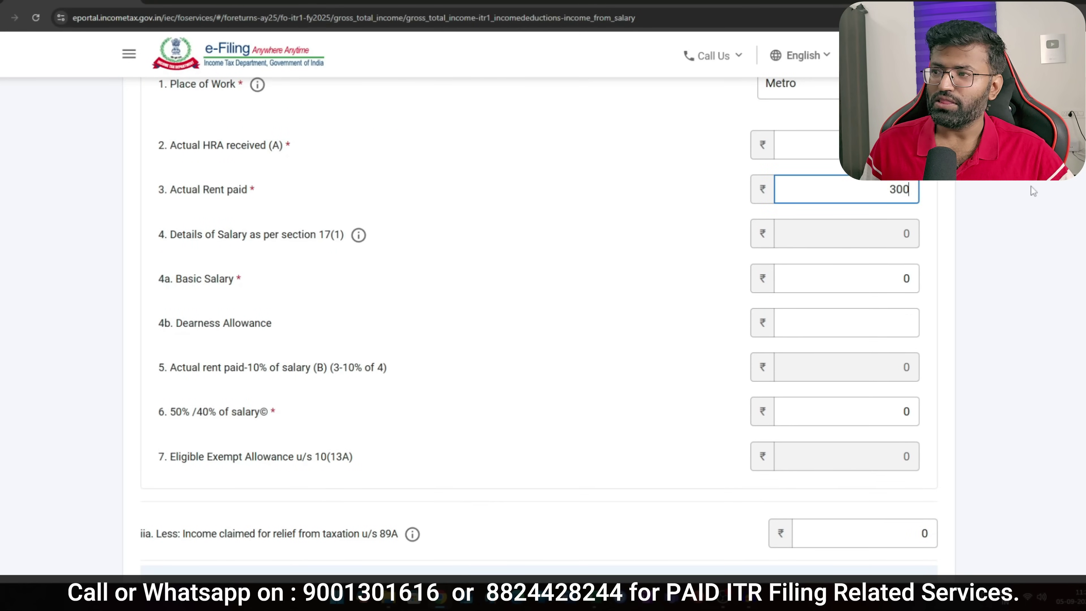
click(1031, 186)
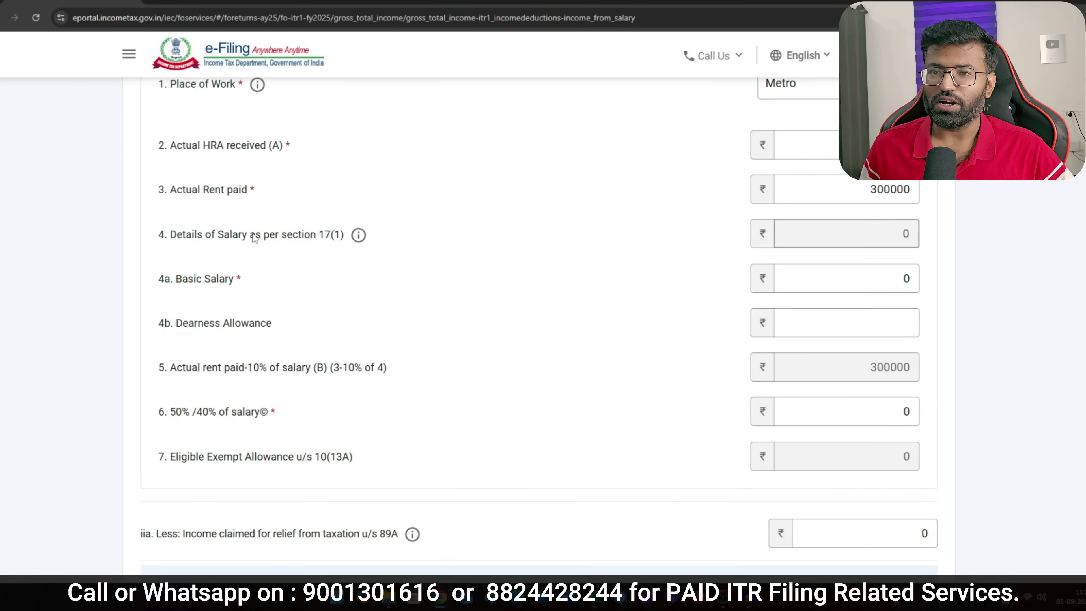
double_click(906, 279)
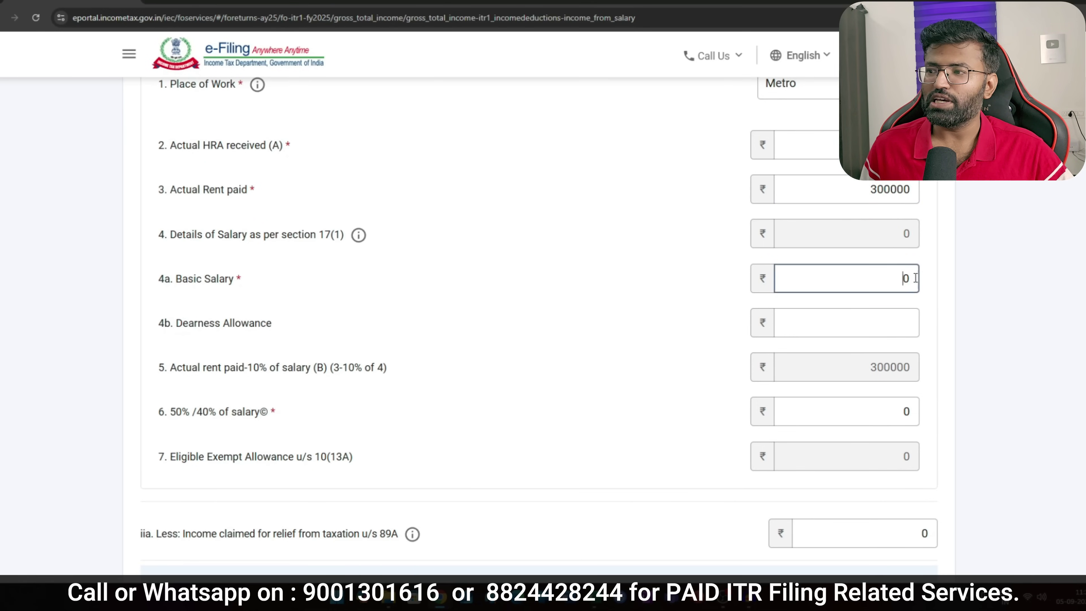
text(500000)
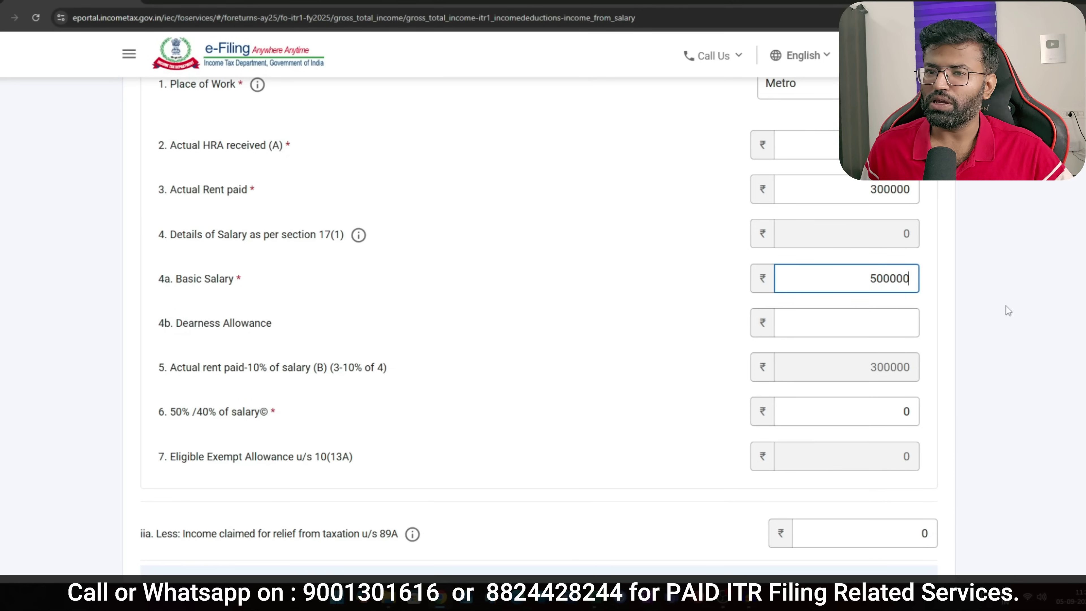
Enter 0 as Dearness Allowance and 250000 as 50%/40% of salary in the HRA schedule, and save the salary income.
click(890, 323)
text(0)
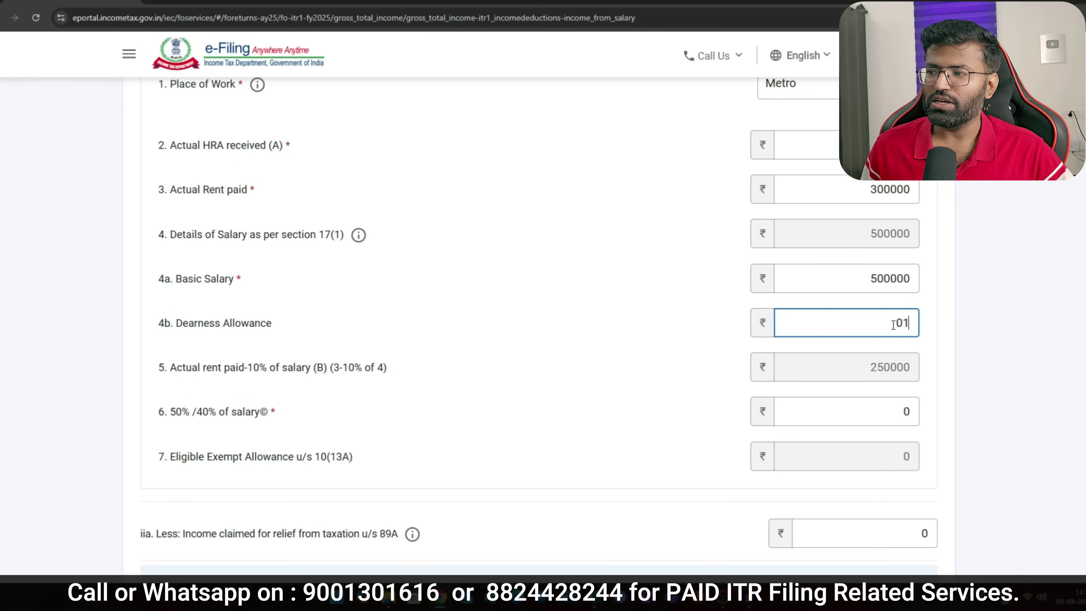
key(Tab)
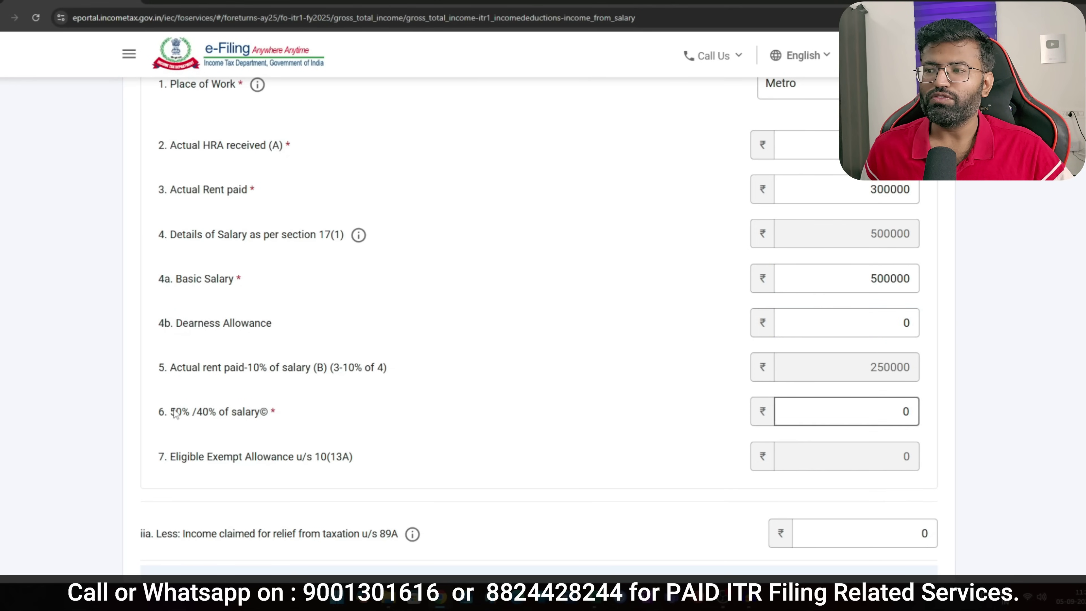
text(250000)
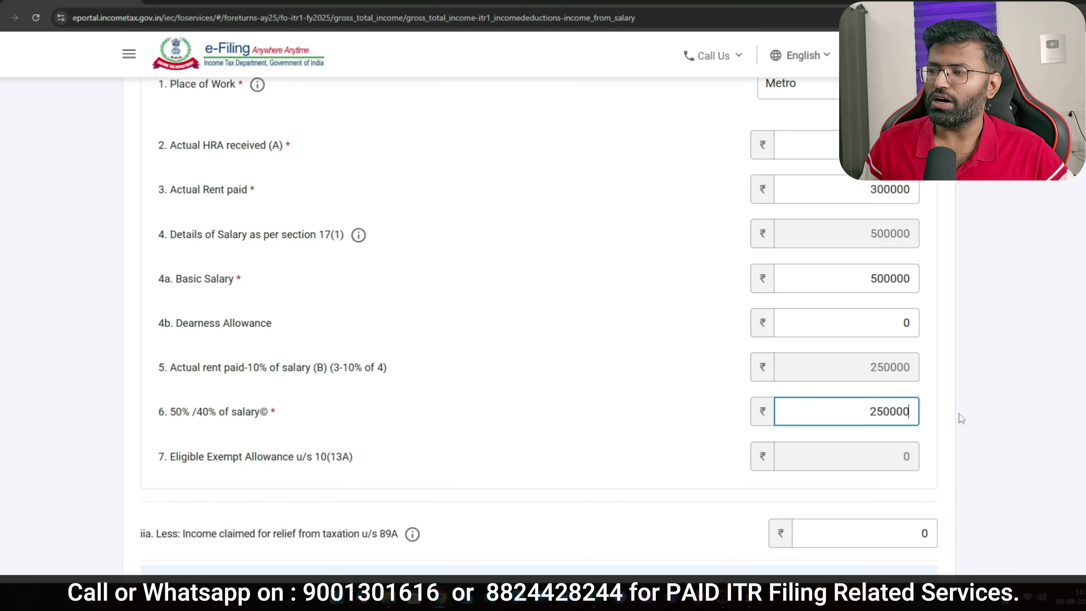
click(959, 413)
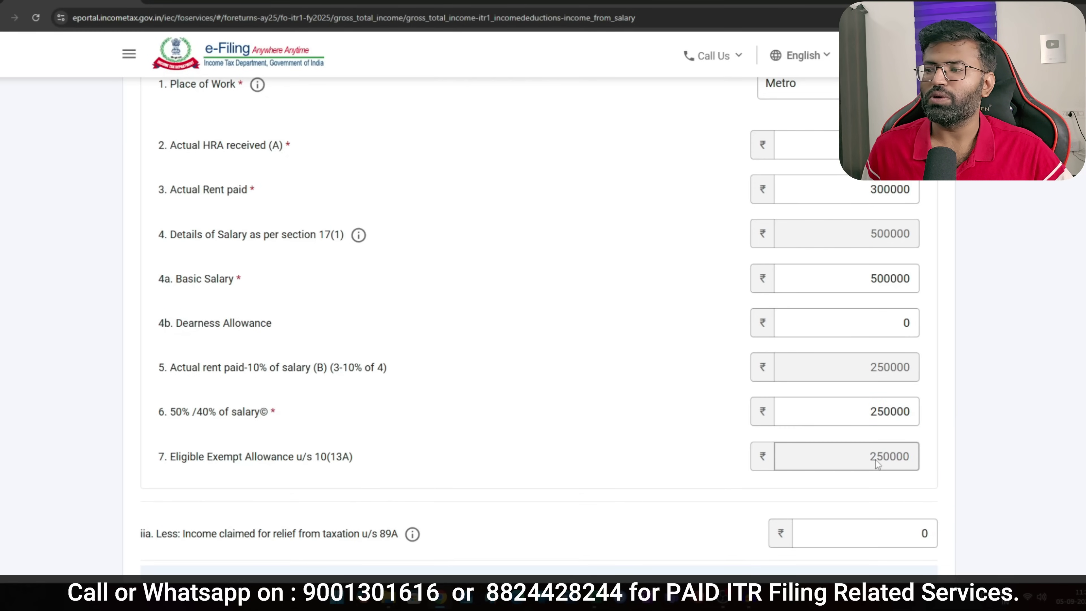
scroll(518, 307, down, 10)
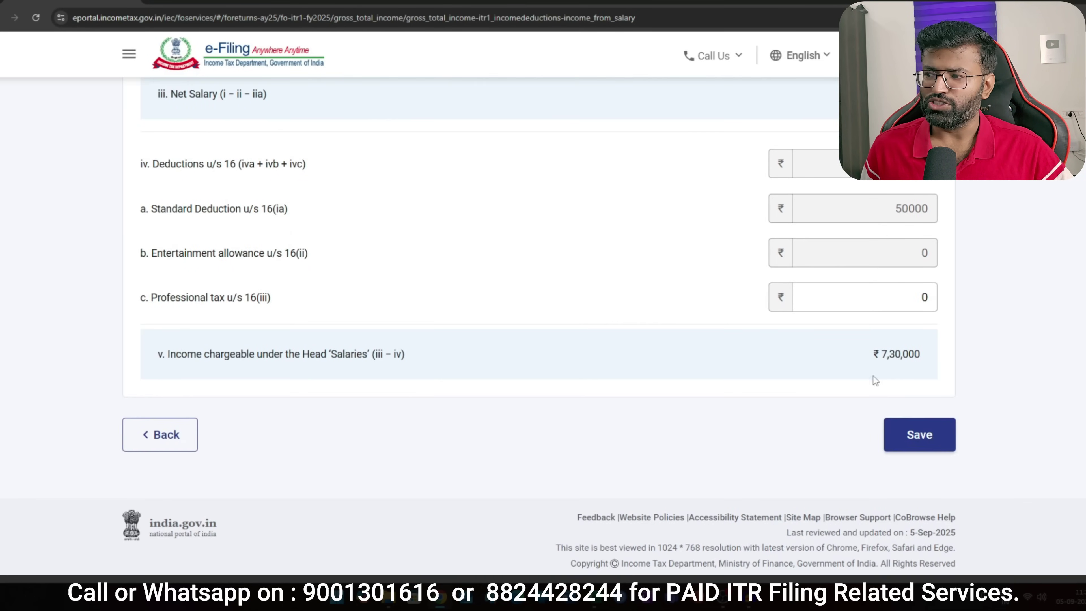
click(911, 434)
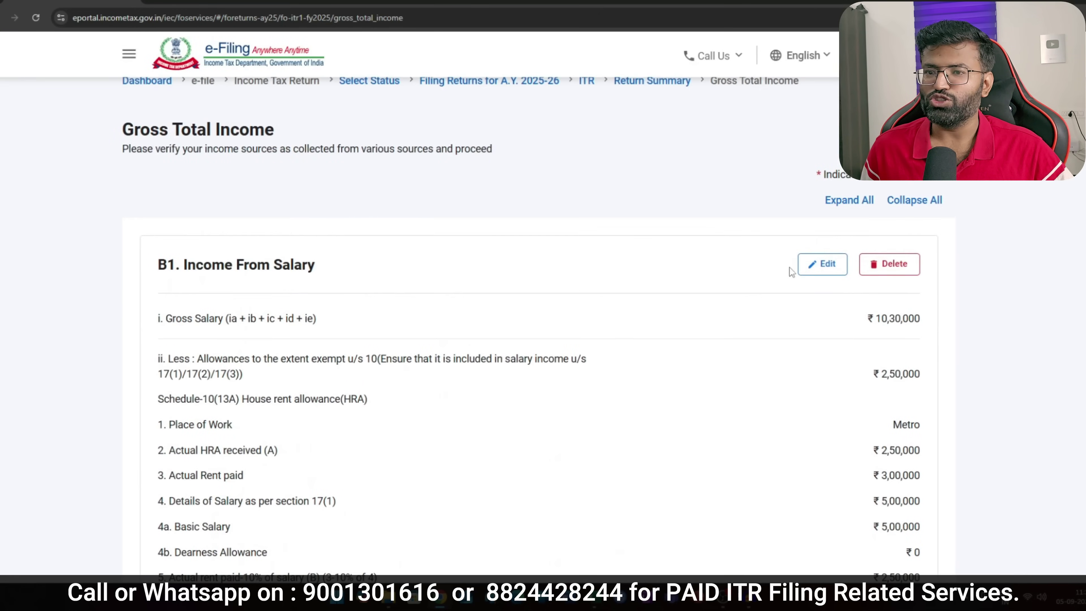
Review the Income from House Property form, including the available house property types, and return to Gross Total Income without saving.
scroll(816, 266, down, 12)
scroll(766, 284, down, 6)
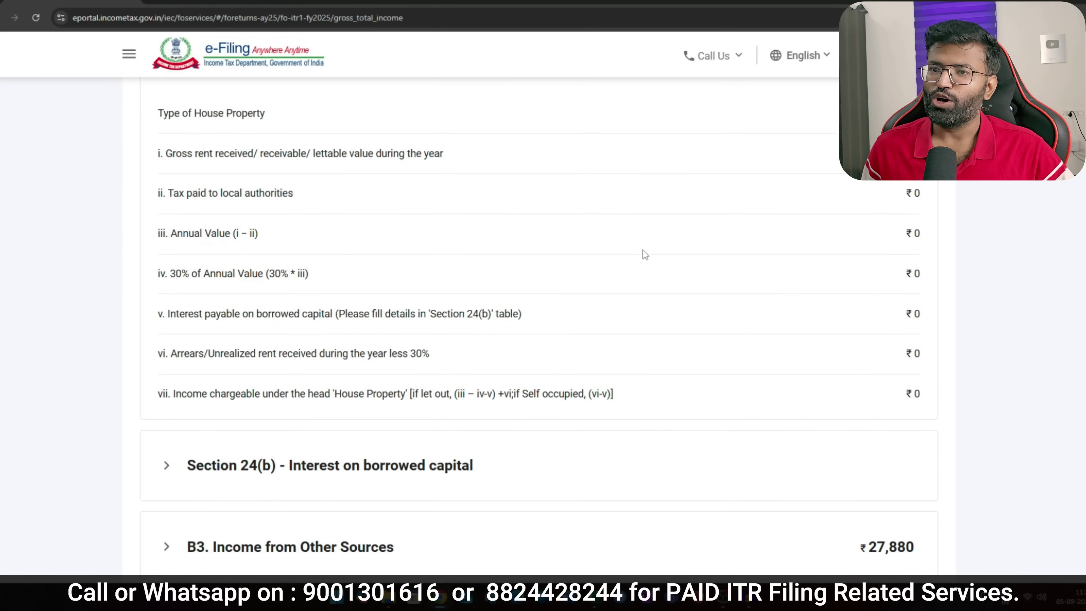
scroll(294, 225, up, 3)
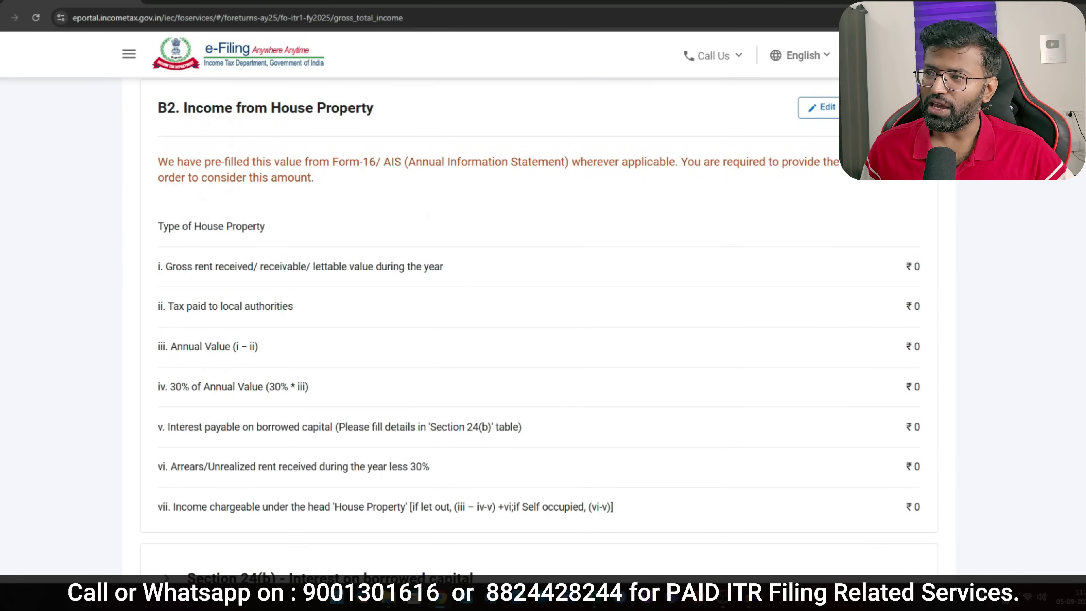
click(819, 107)
scroll(415, 277, down, 4)
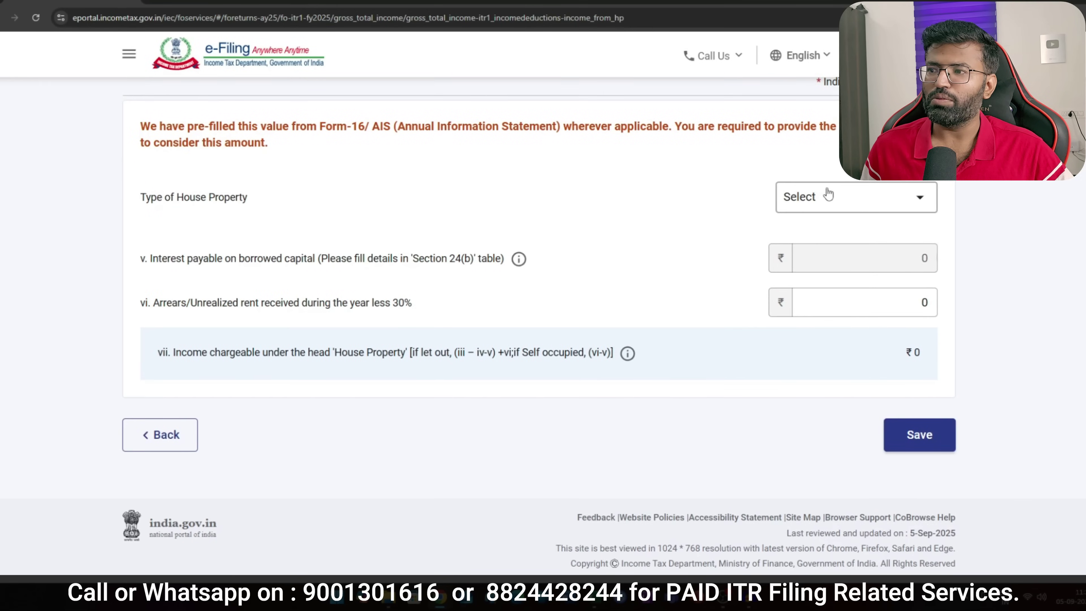
click(845, 205)
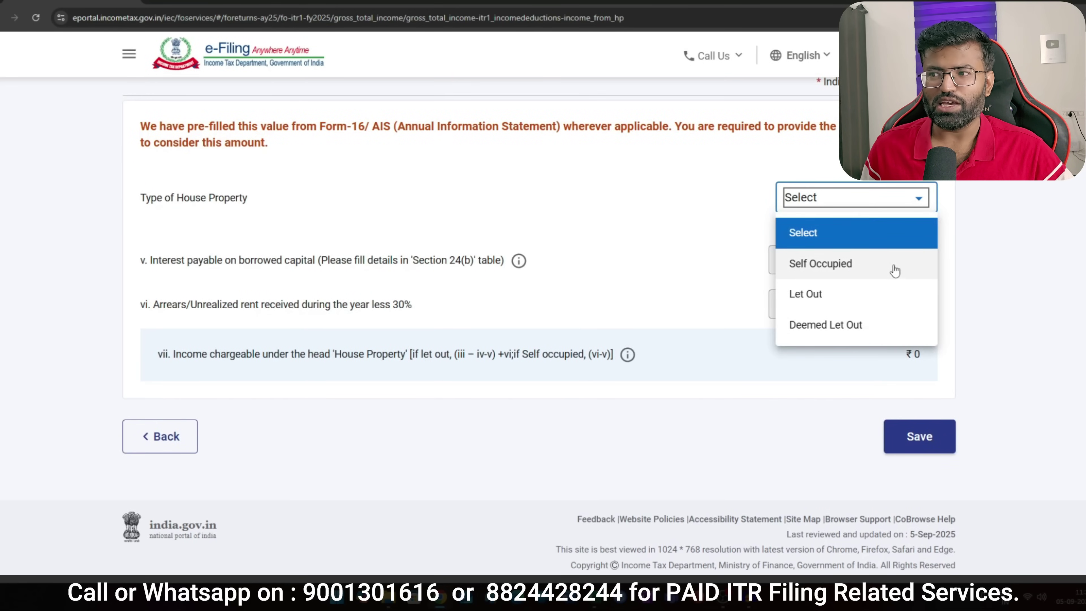
click(538, 301)
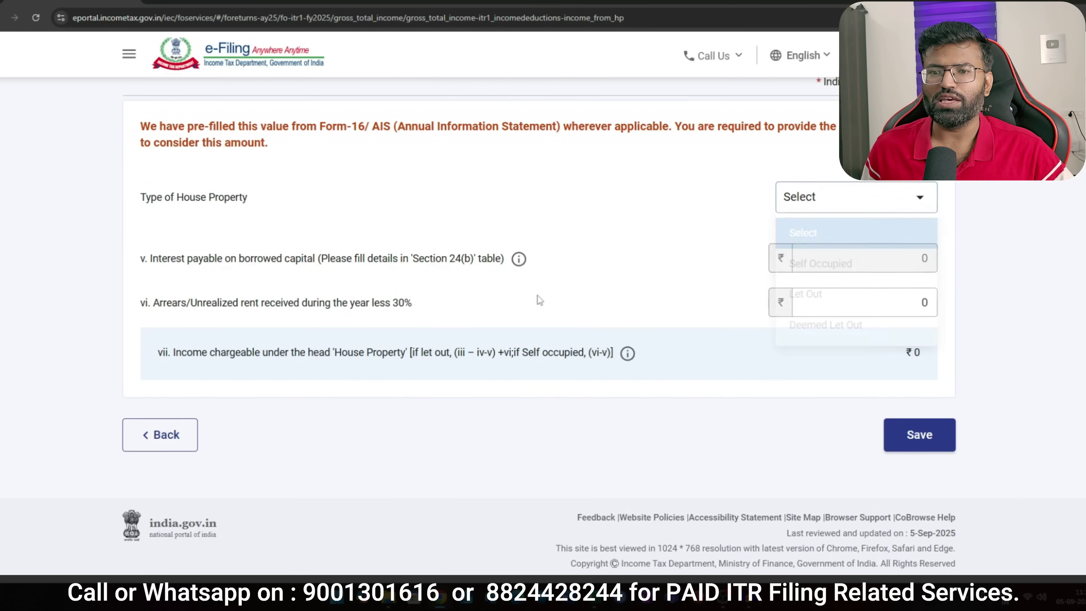
click(161, 437)
Start a new loan entry under Section 24(b) - Interest on borrowed capital.
scroll(481, 351, down, 15)
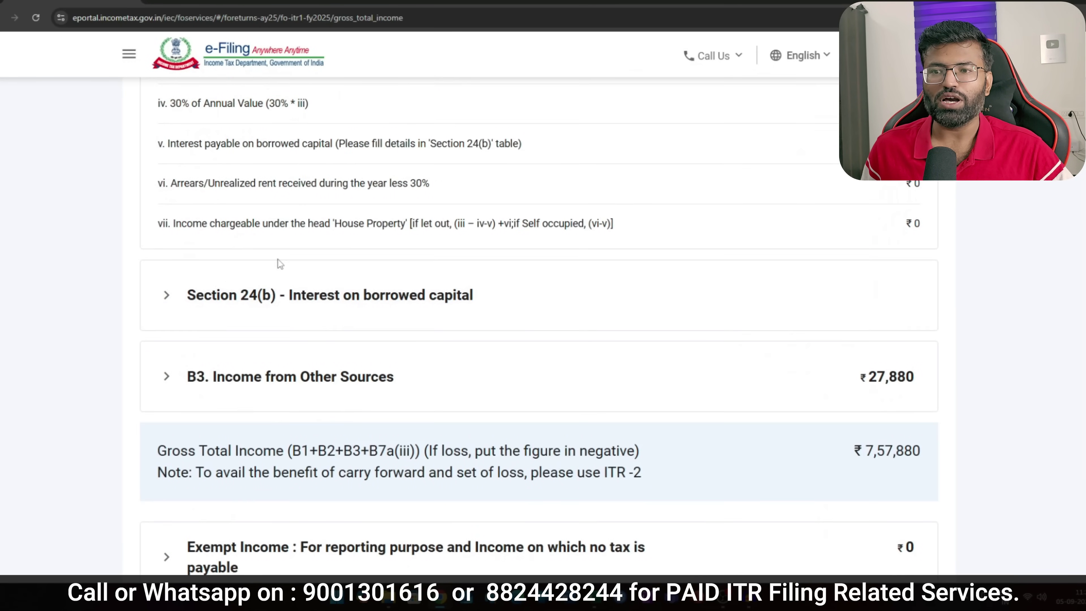
click(395, 299)
scroll(236, 240, down, 4)
click(236, 241)
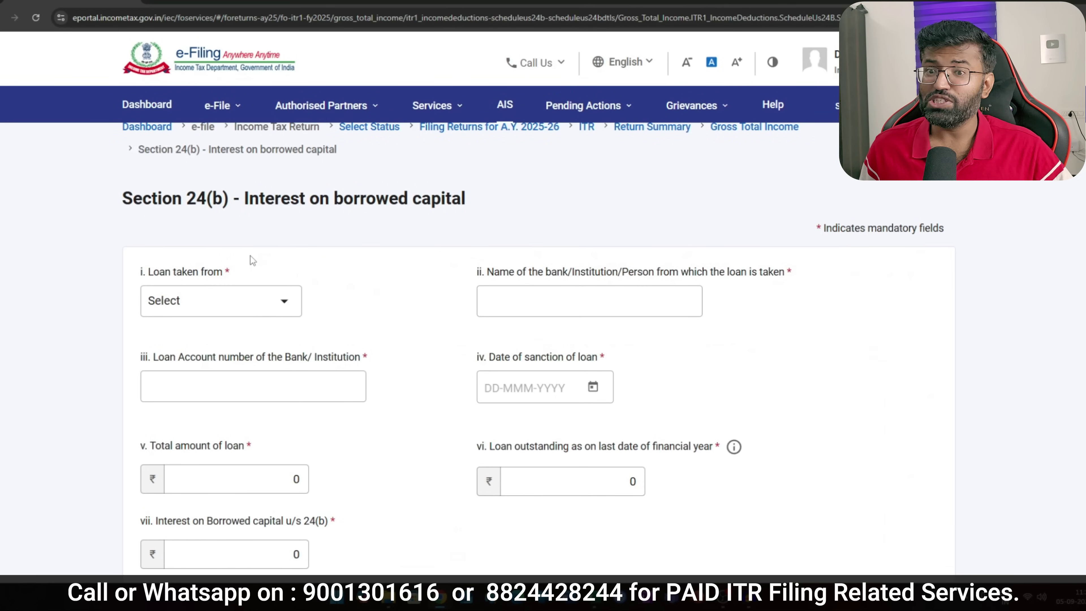
Review the Section 24(b) loan fields, from lender type and sanction date to outstanding amount and interest, and return to Gross Total Income without saving.
click(263, 303)
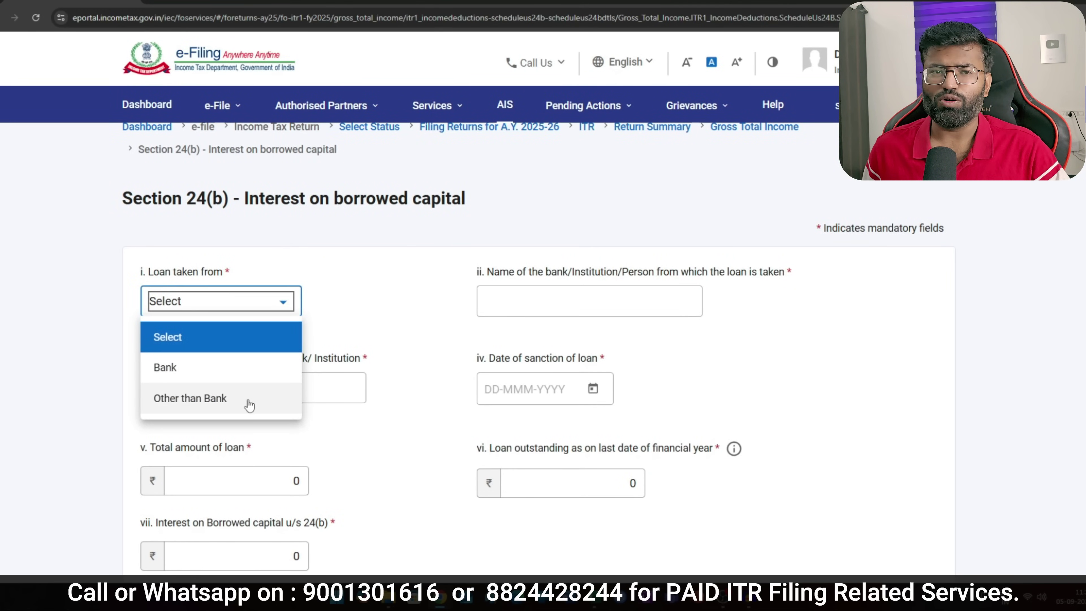
click(363, 299)
click(563, 302)
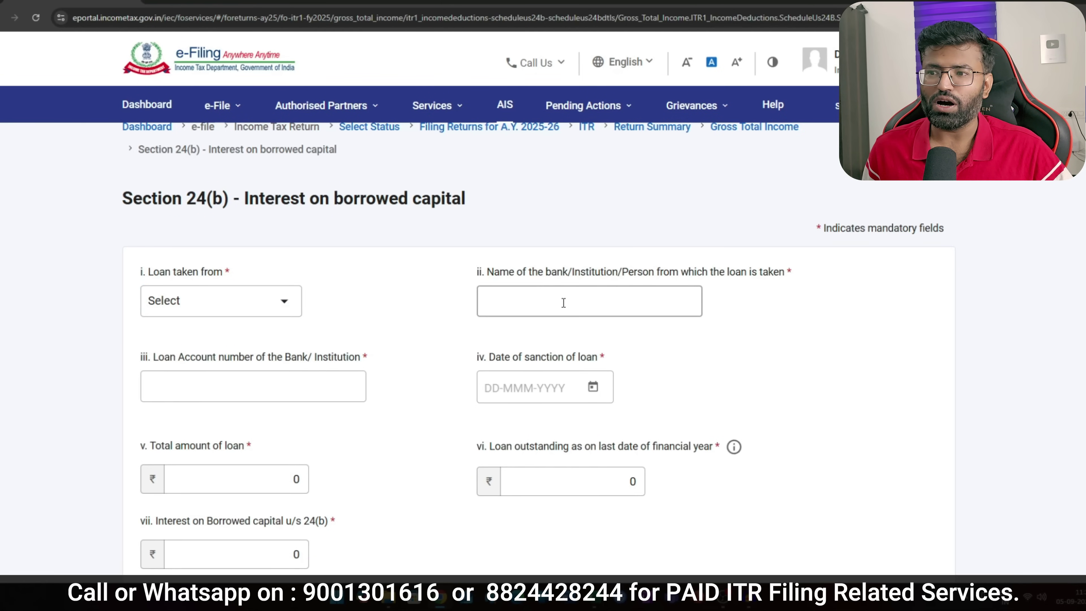
click(226, 387)
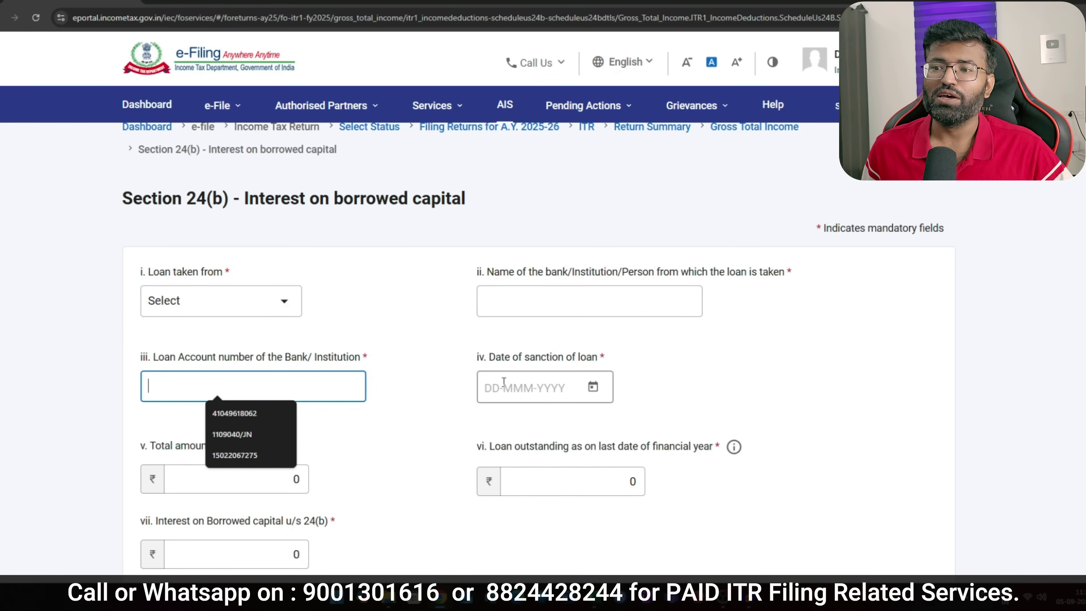
click(550, 394)
drag(501, 358, 610, 362)
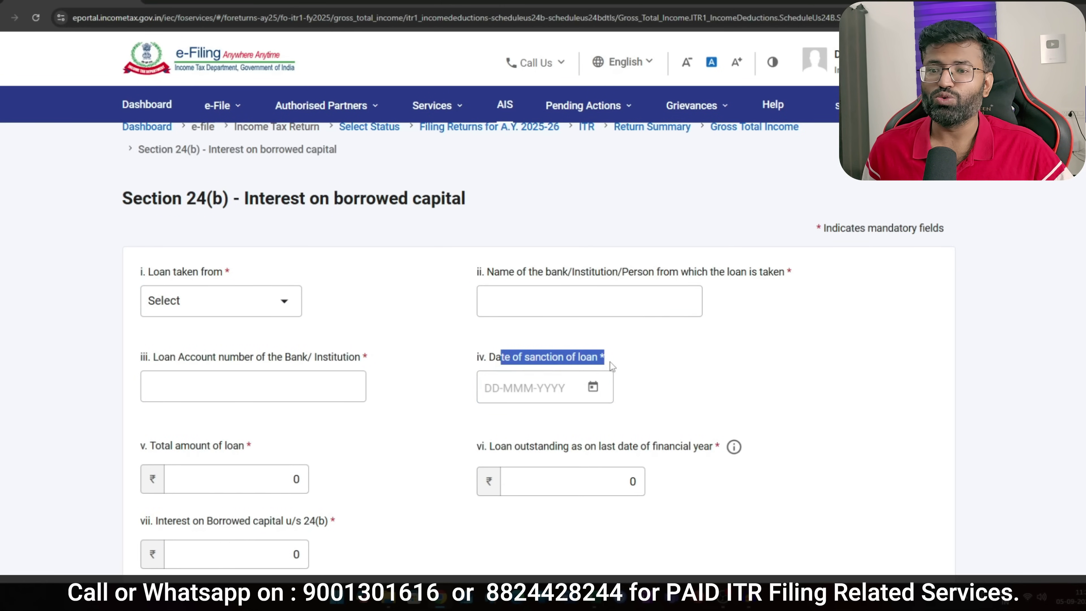
scroll(258, 373, down, 3)
drag(182, 284, 246, 293)
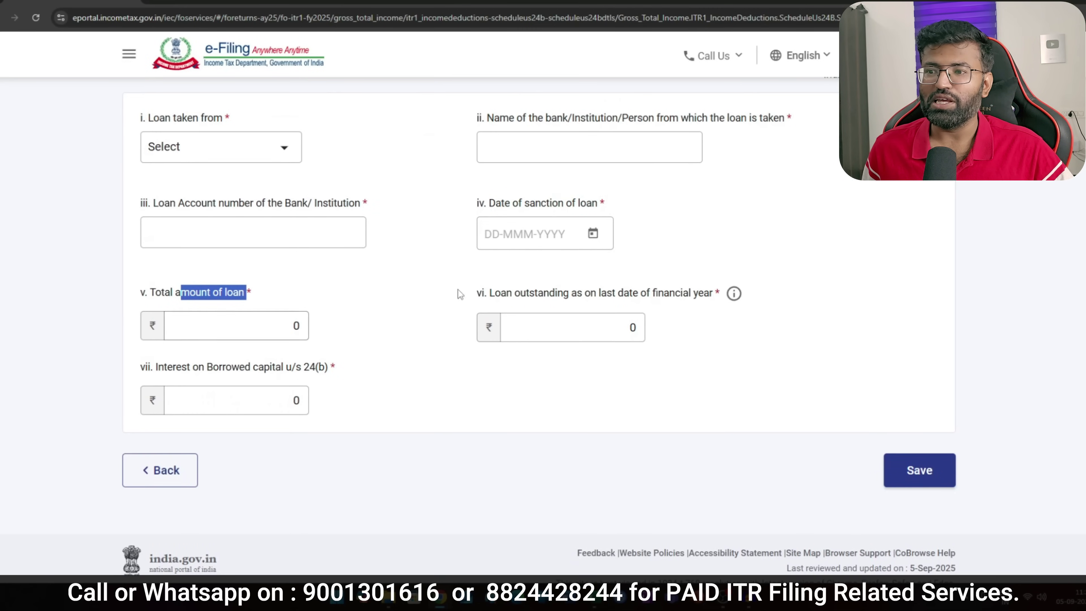
drag(514, 293, 728, 301)
click(693, 388)
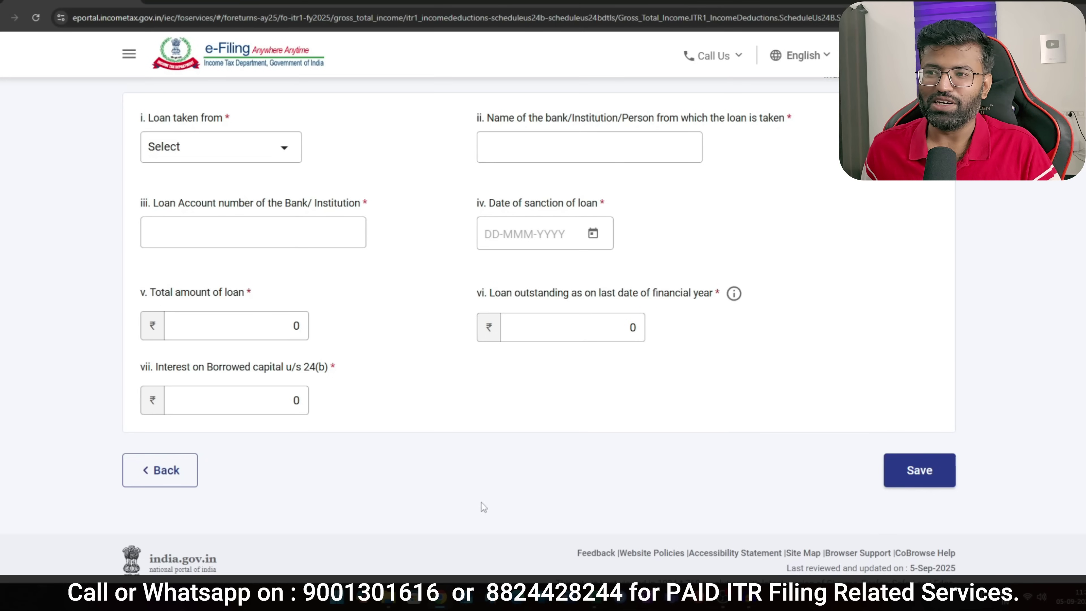
scroll(328, 396, down, 1)
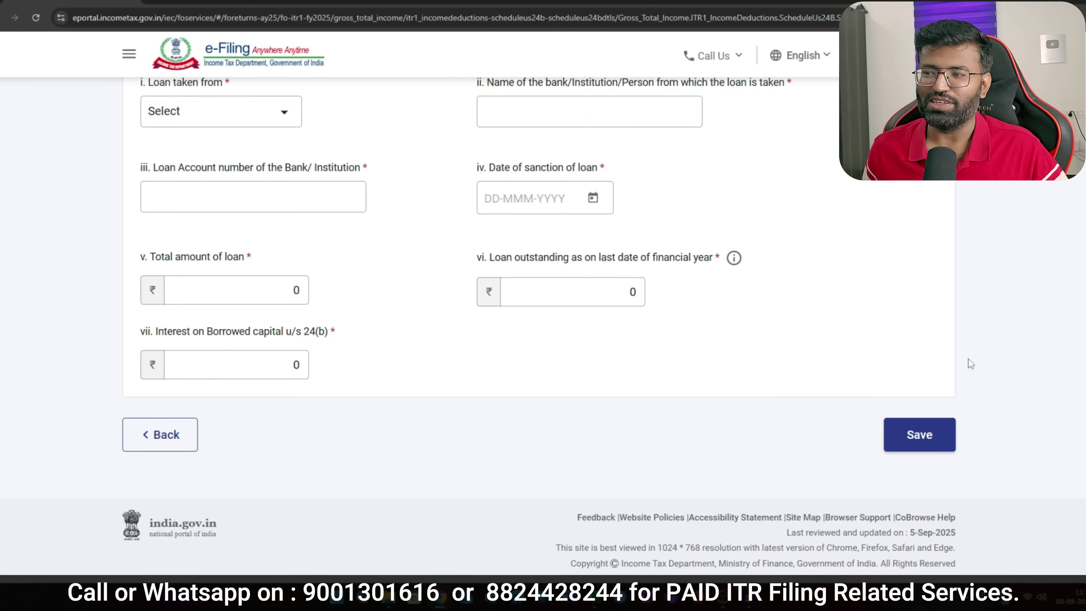
click(168, 435)
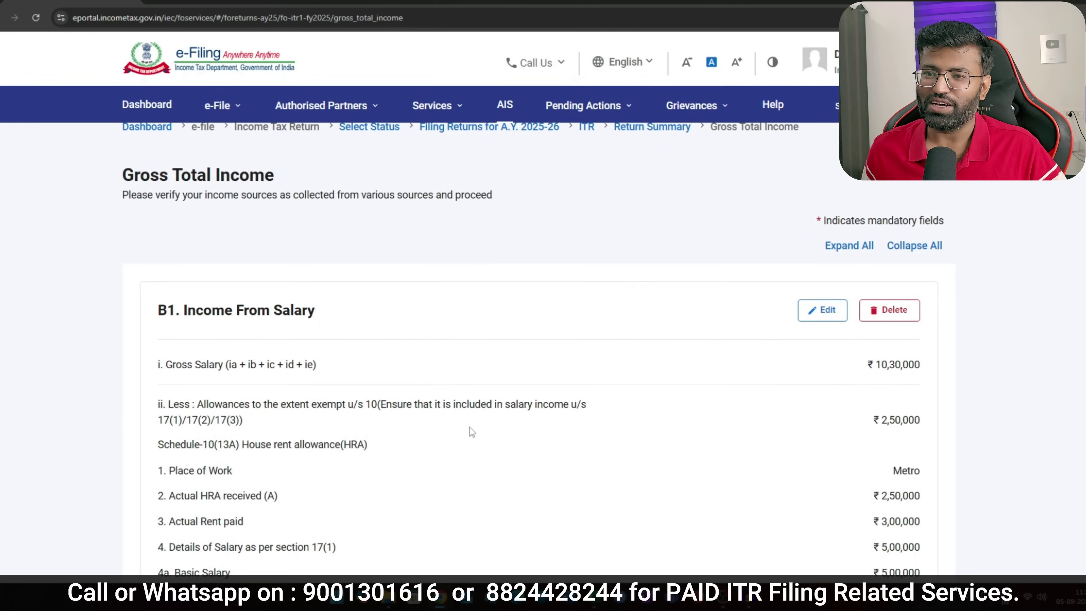
Review the salary, house property and other-source figures in Gross Total Income and confirm the schedule.
scroll(469, 427, down, 5)
scroll(683, 352, down, 15)
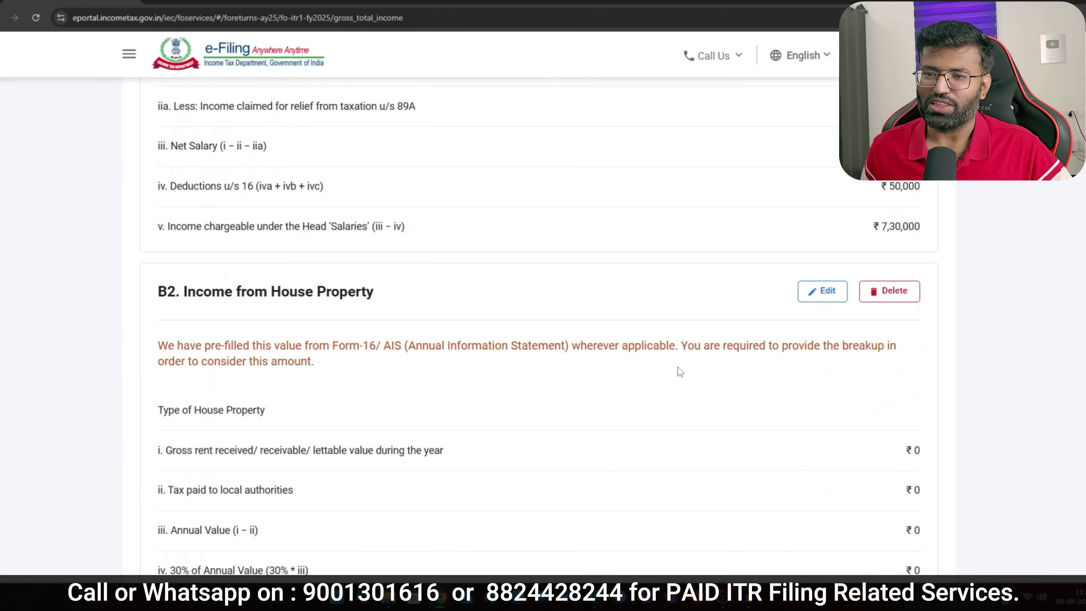
scroll(370, 293, down, 4)
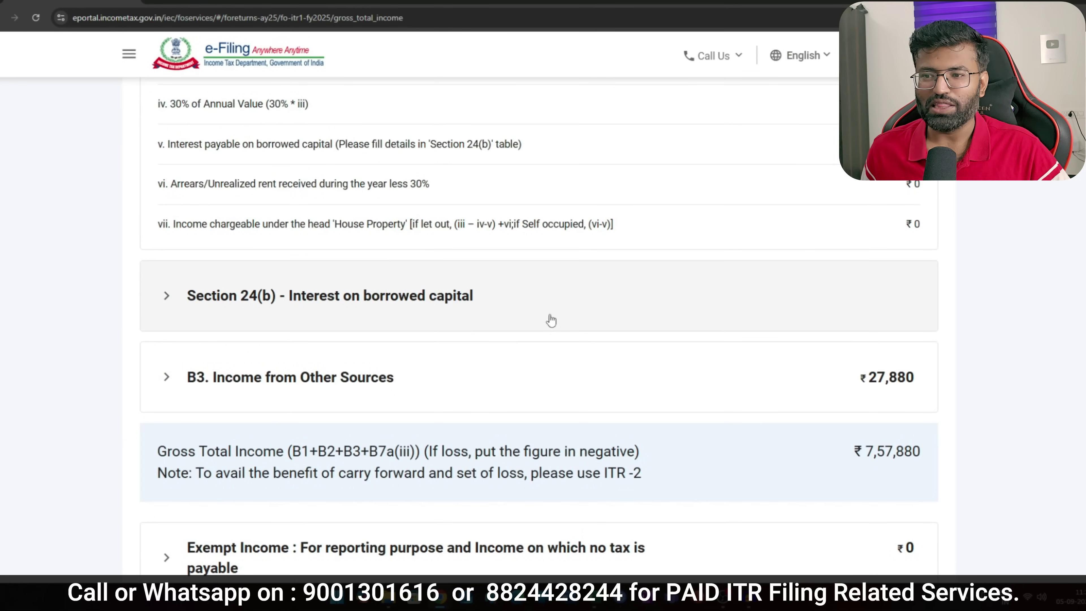
scroll(504, 318, down, 3)
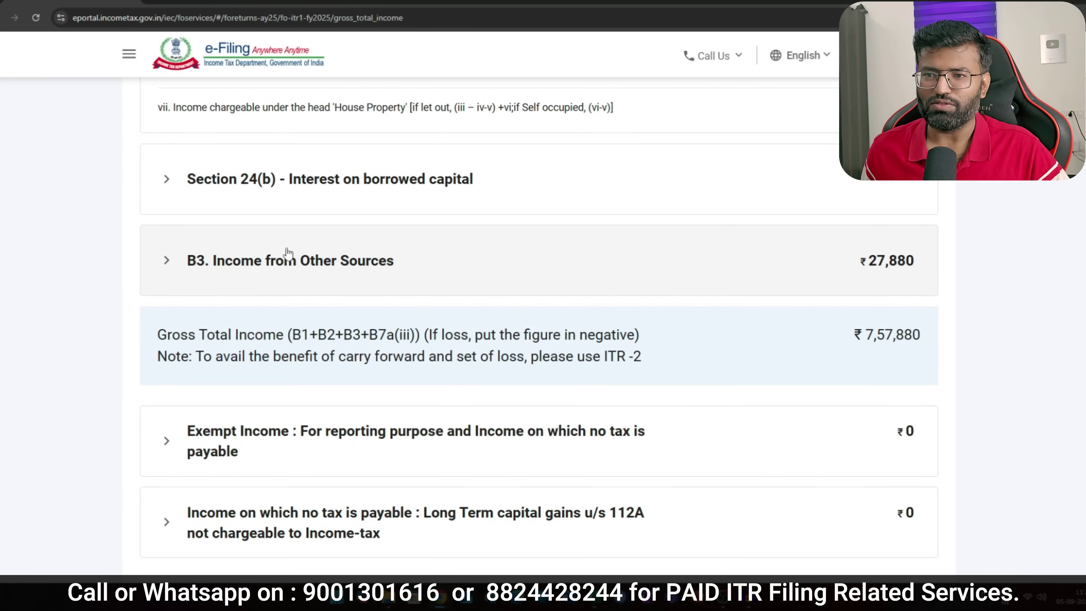
scroll(503, 327, up, 1)
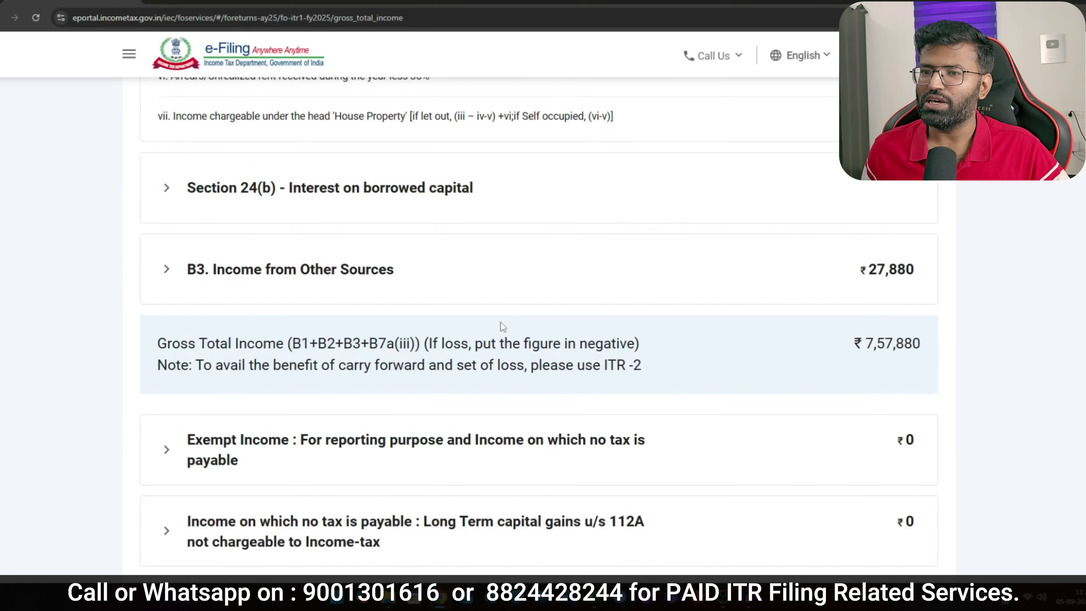
scroll(503, 326, down, 2)
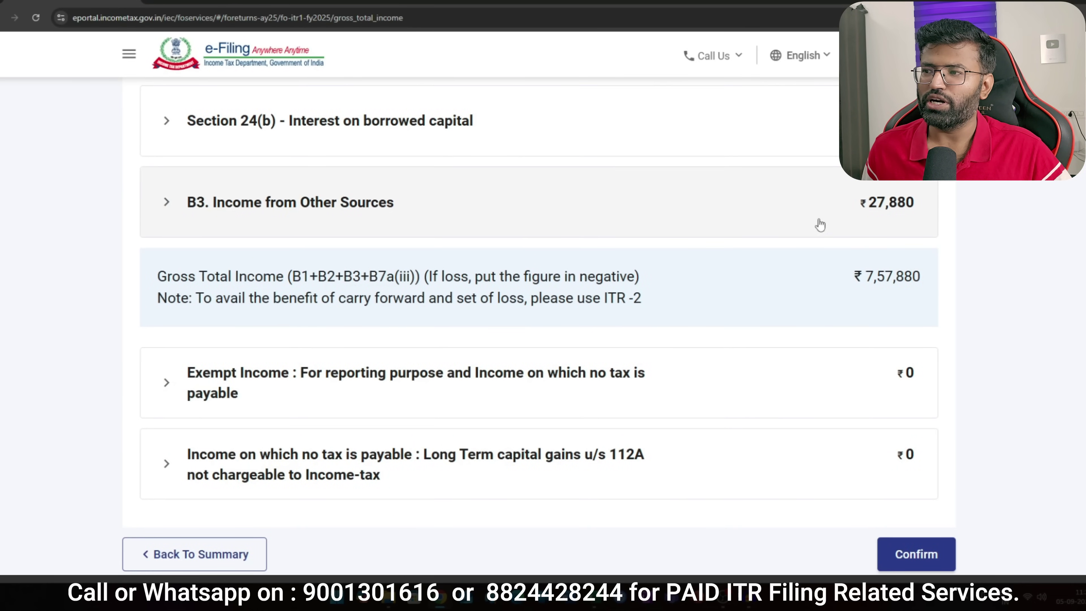
key(alt+Tab)
key(alt+Tab)
scroll(841, 249, up, 10)
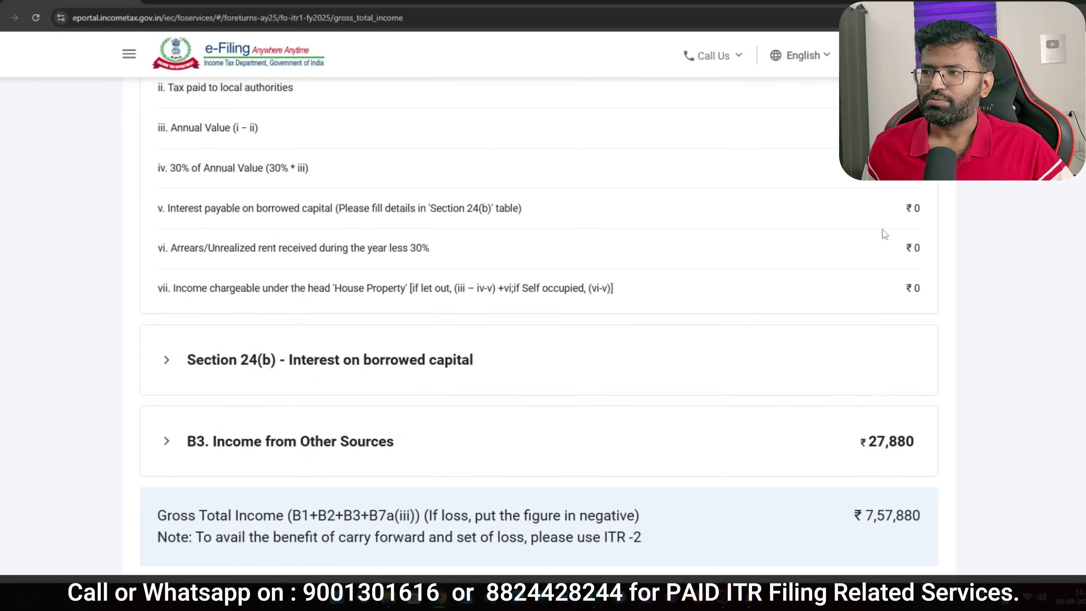
scroll(960, 297, down, 3)
scroll(957, 297, down, 10)
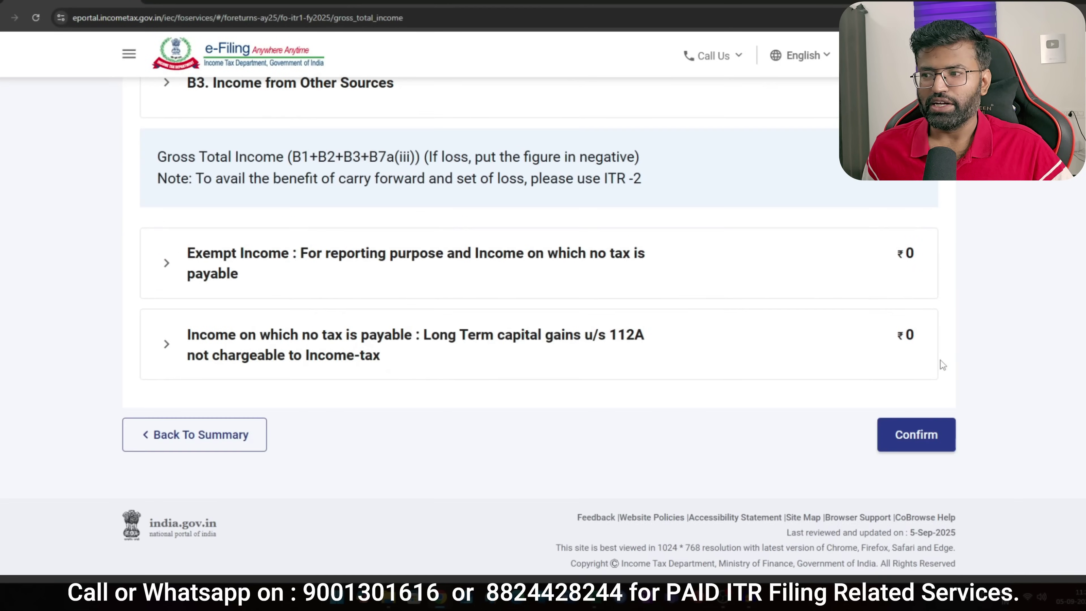
click(934, 438)
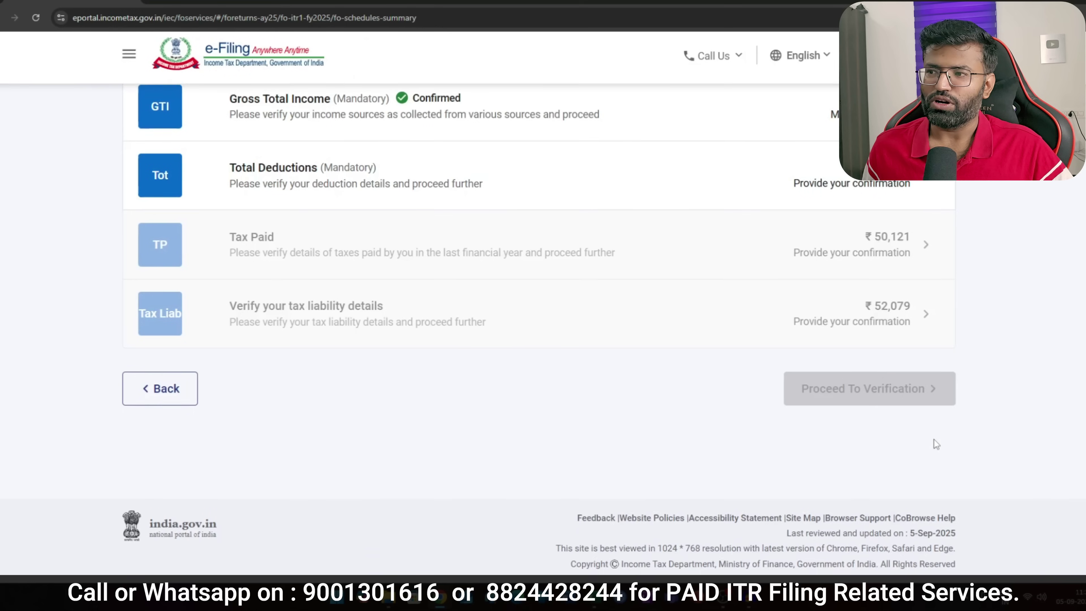
Add an 80C breakup entry under Total Deductions with 150000 as the amount eligible for deduction.
click(635, 190)
scroll(713, 169, down, 1)
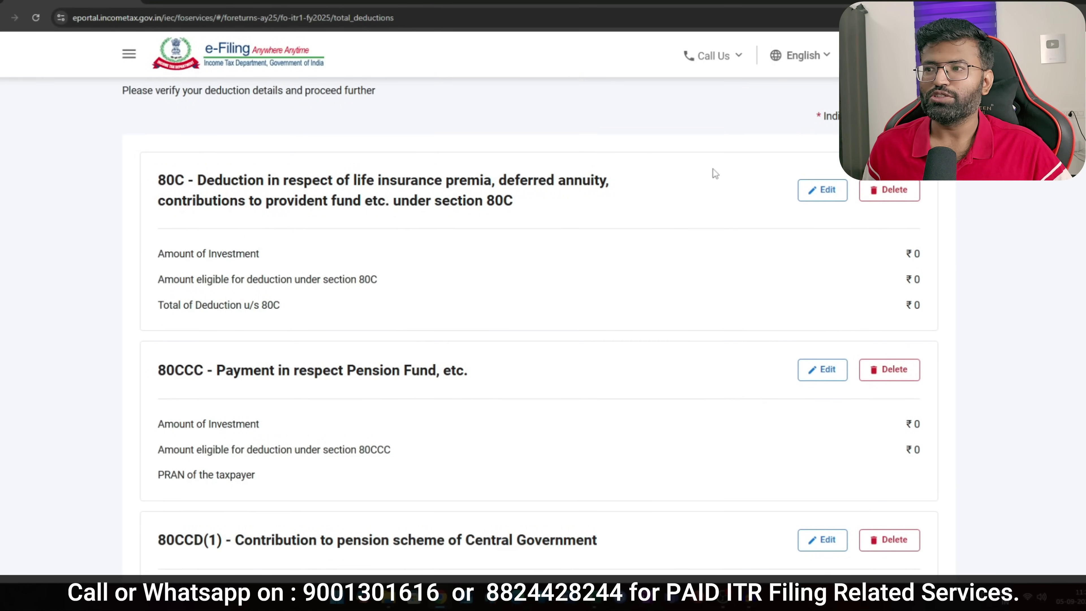
click(822, 189)
click(195, 447)
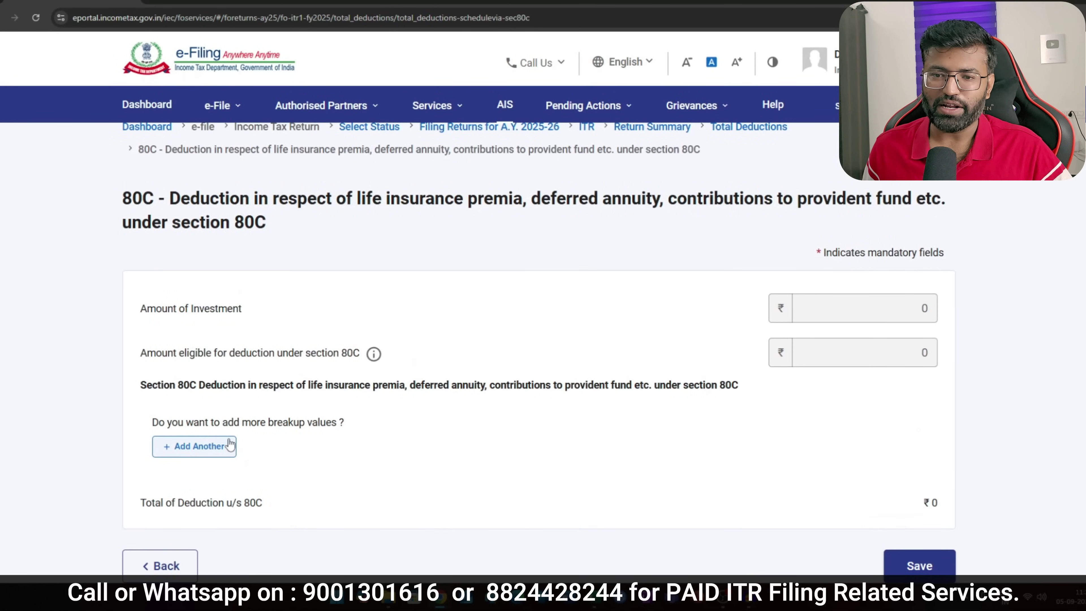
click(286, 356)
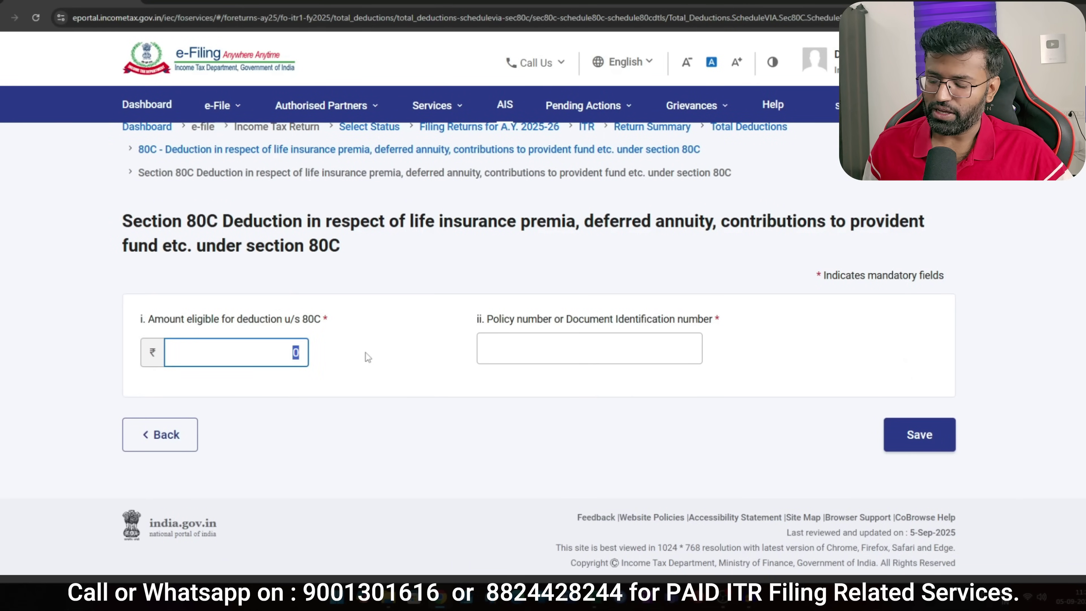
text(1500000)
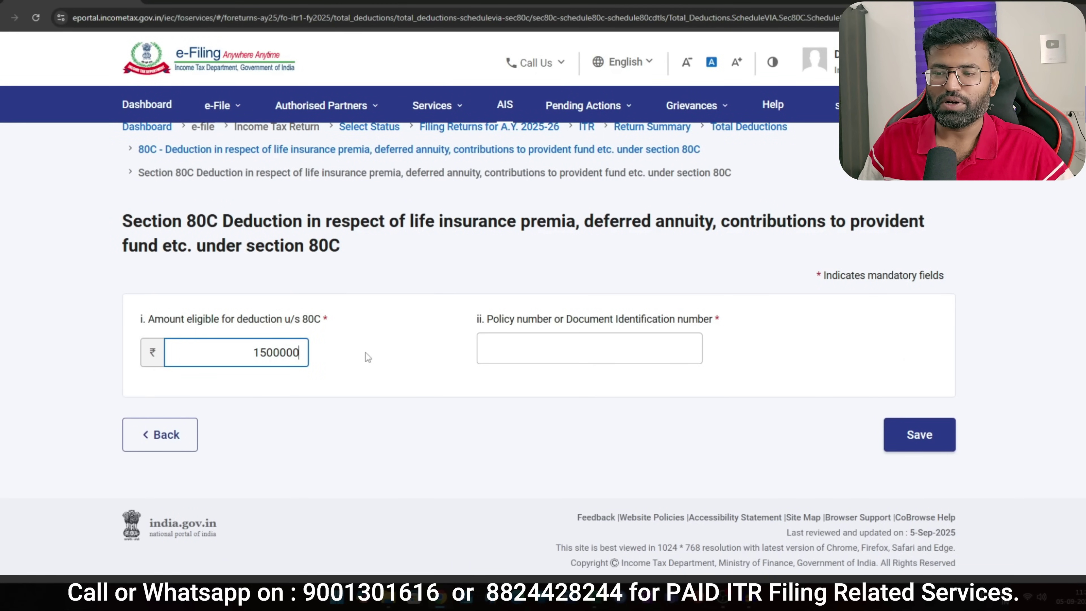
key(BackSpace)
key(Tab)
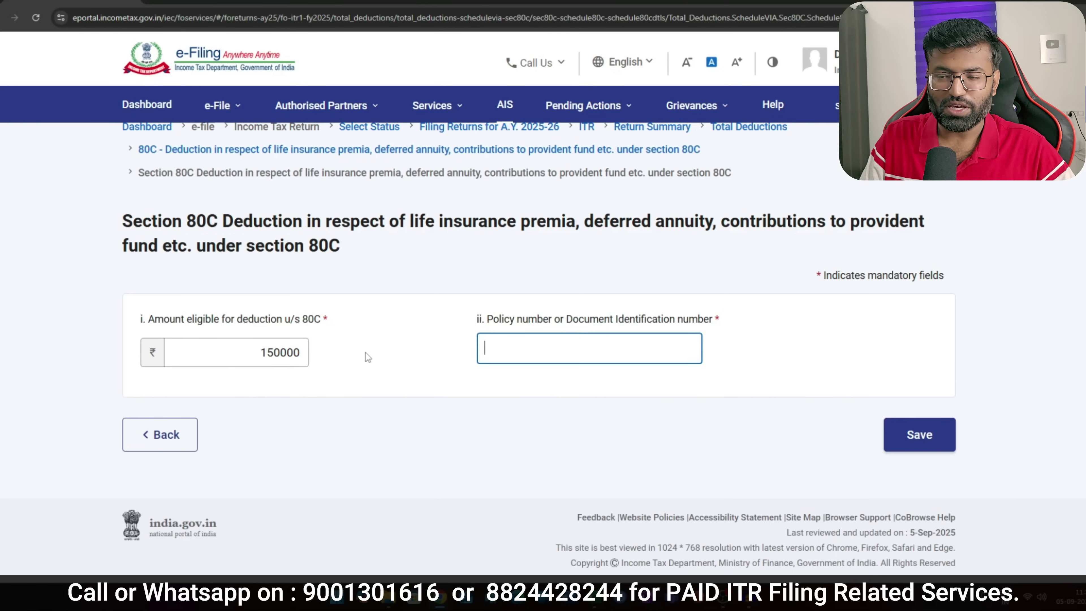
Enter Home as the policy or document identification number, and save both the entry and the 80C deduction.
text(PPF Acc)
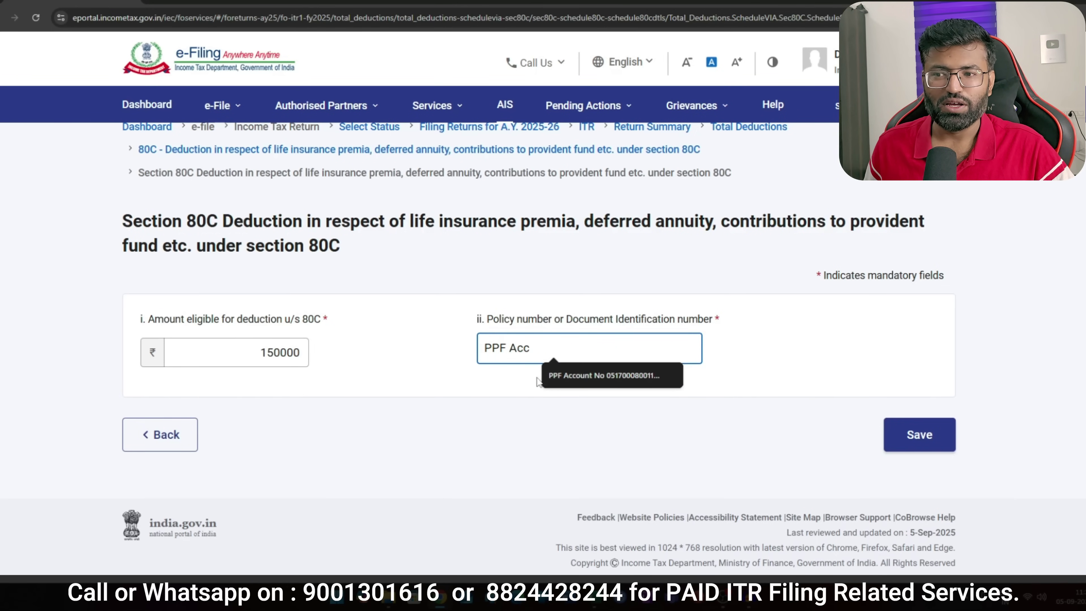
drag(532, 348, 495, 355)
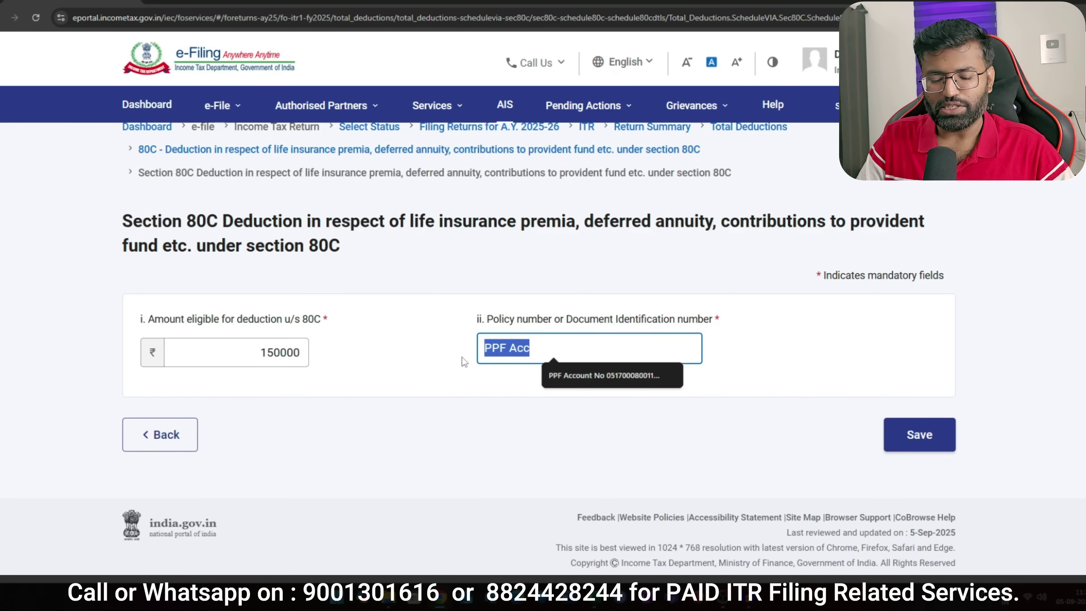
text(Home)
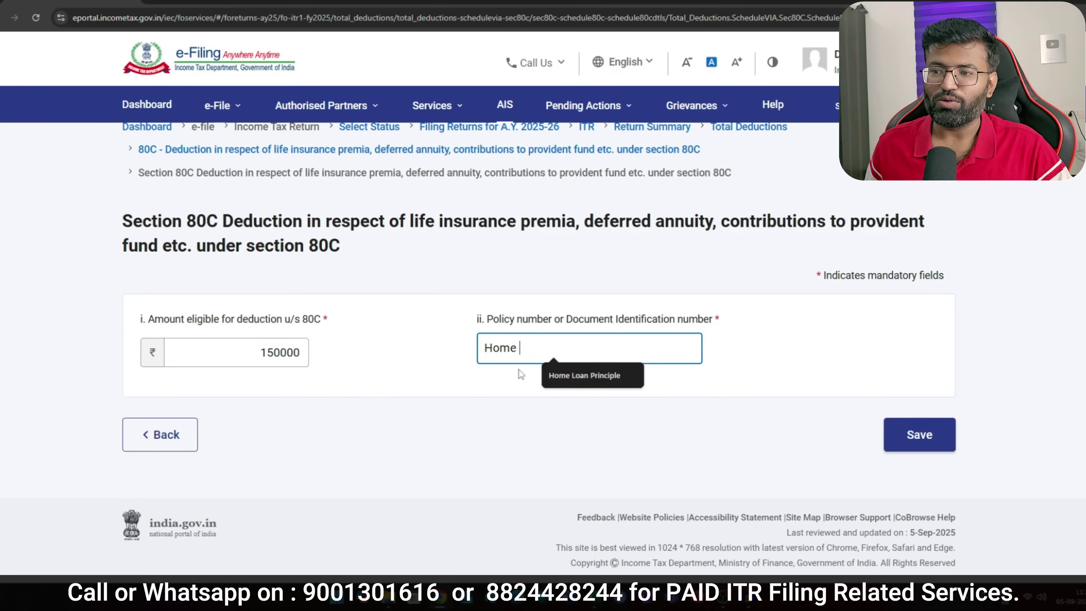
click(586, 382)
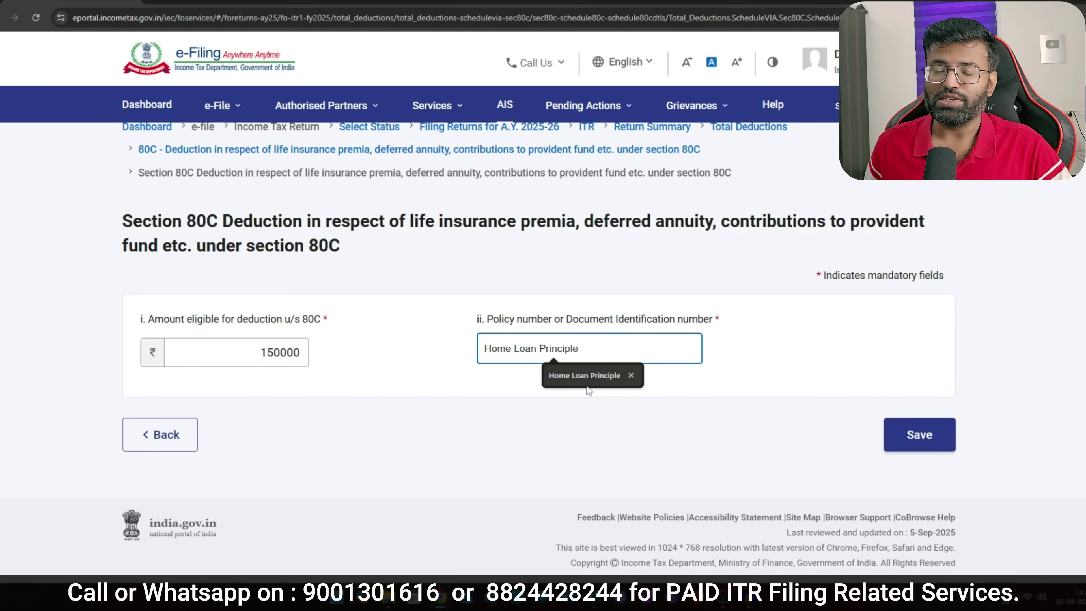
click(278, 388)
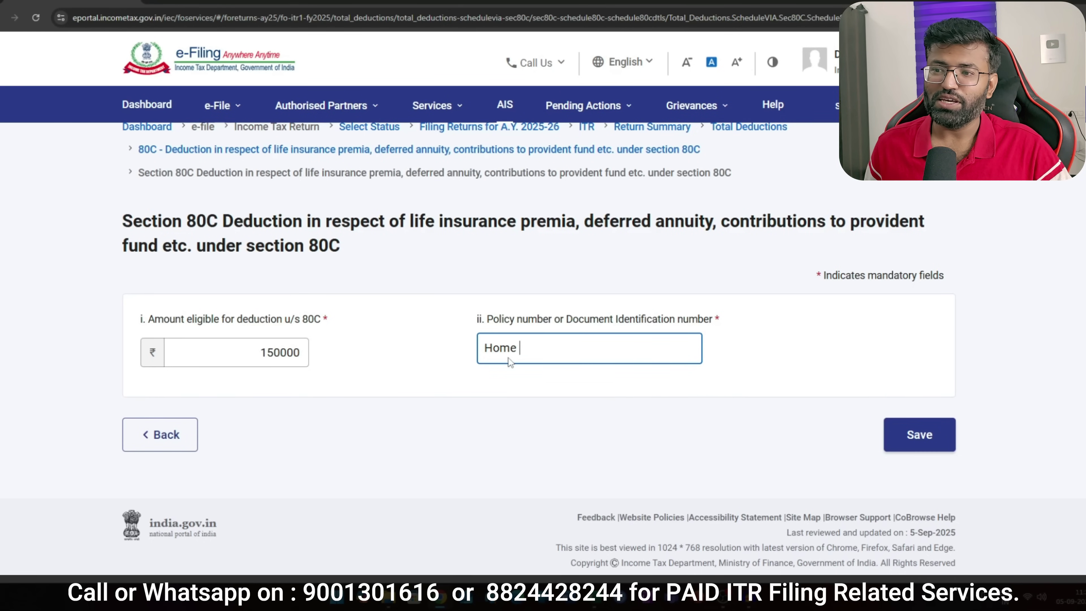
click(943, 435)
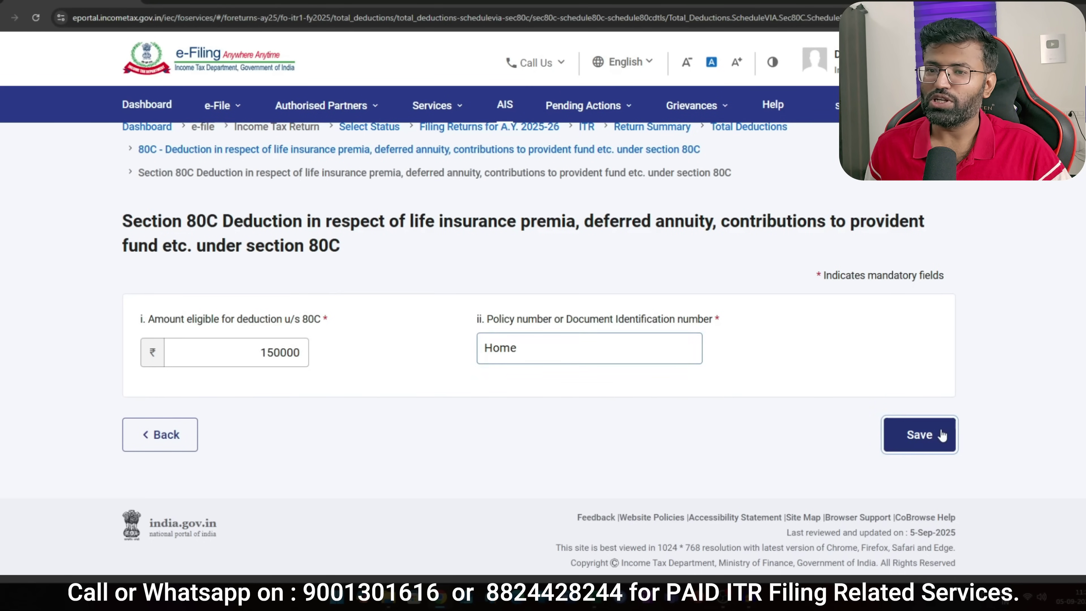
scroll(749, 301, down, 6)
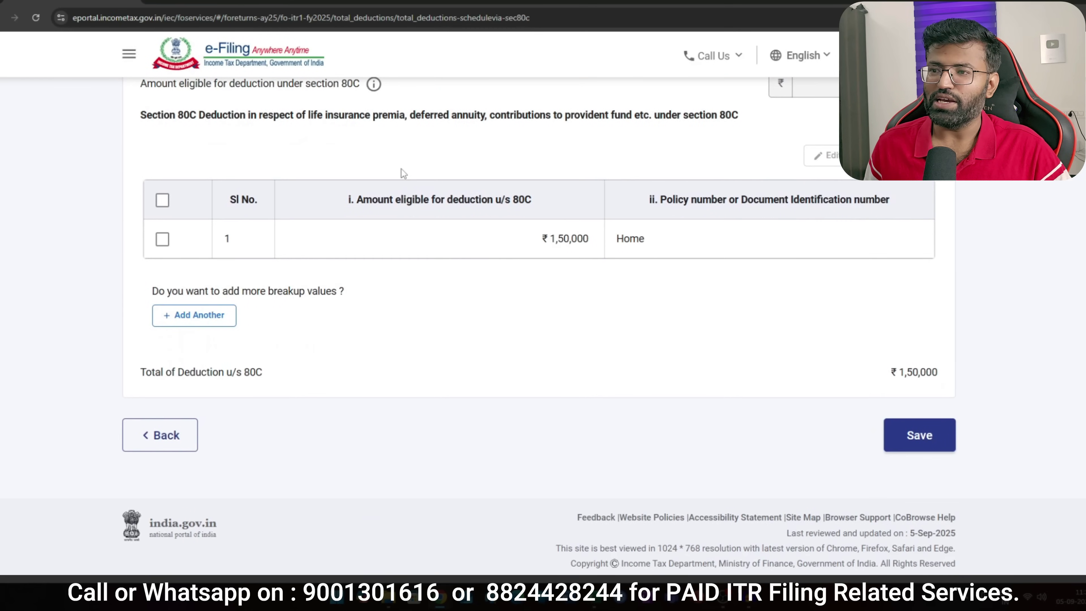
click(934, 437)
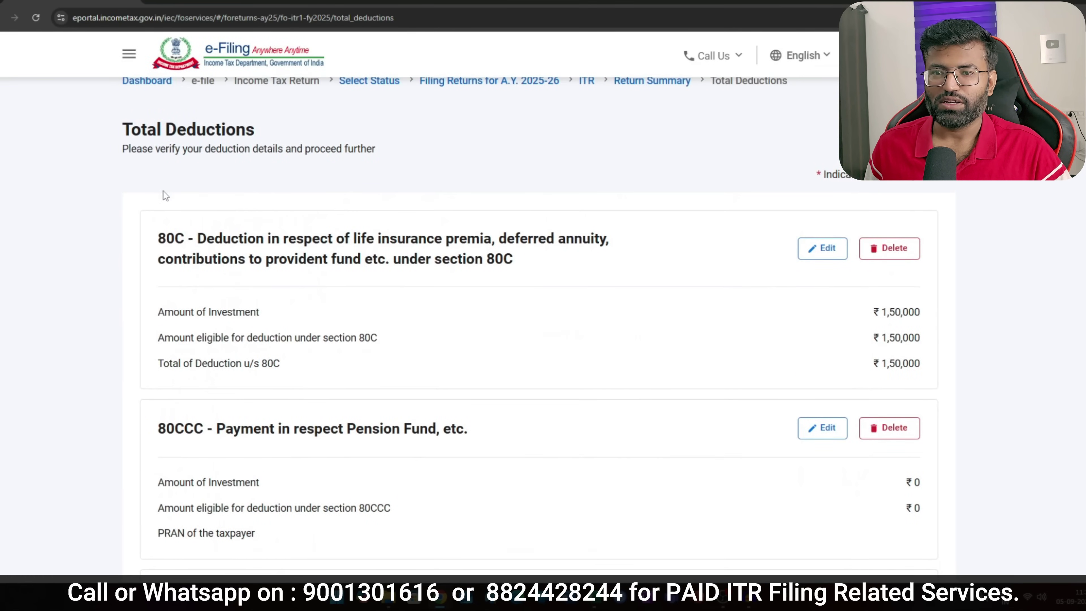
Open the 80CCD(1) Contribution to pension scheme deduction for editing at its Amount of Investment.
drag(160, 253, 195, 239)
scroll(305, 233, down, 6)
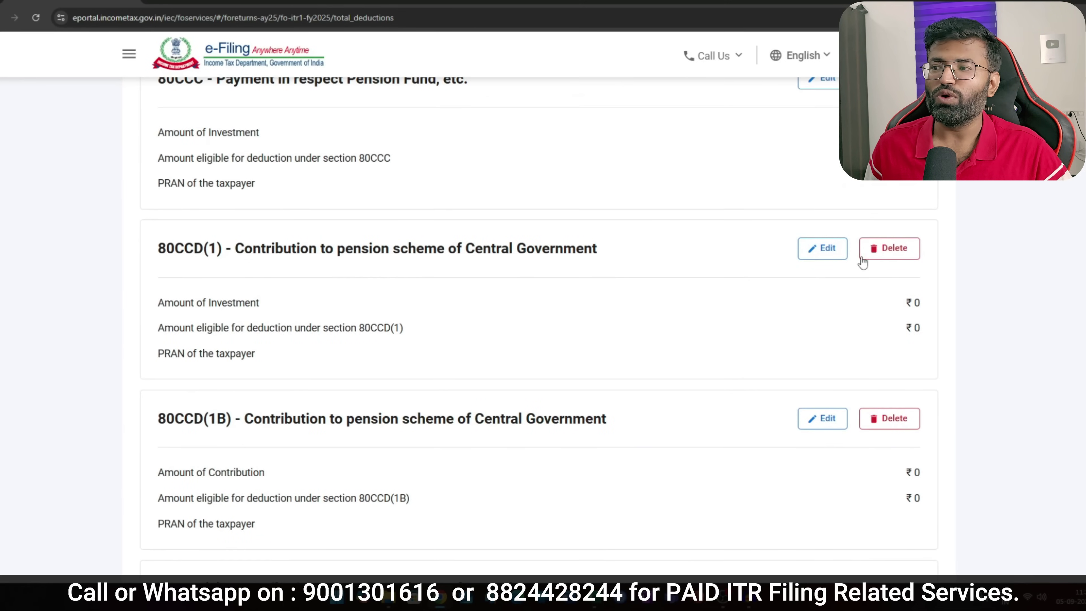
click(821, 250)
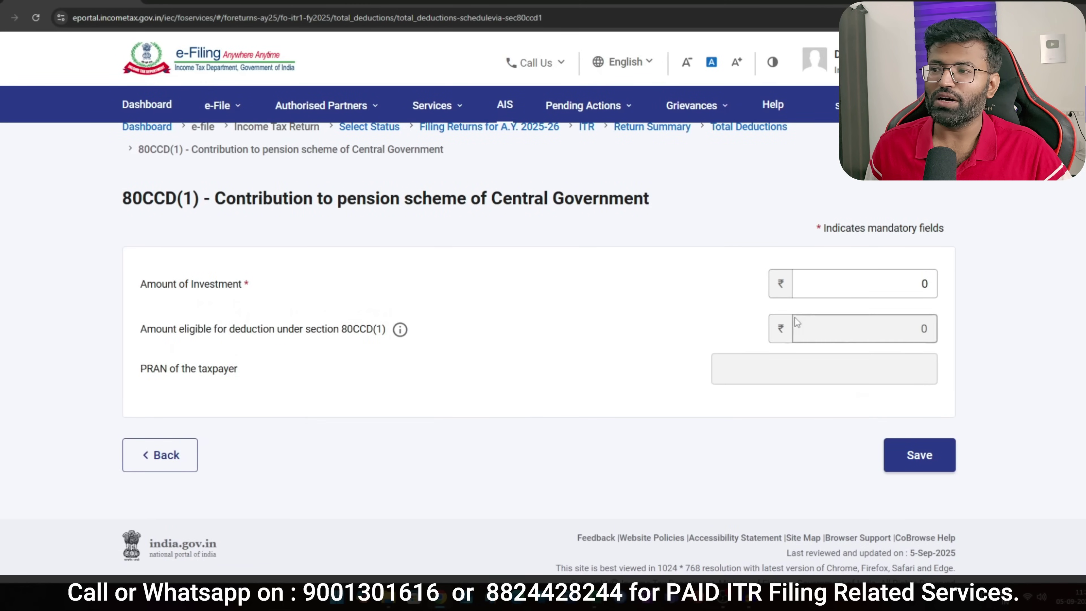
click(915, 285)
Switch to Excel and check the 80CC 1b amount in the deductions list on Sheet2.
key(alt+Tab)
key(alt+Tab)
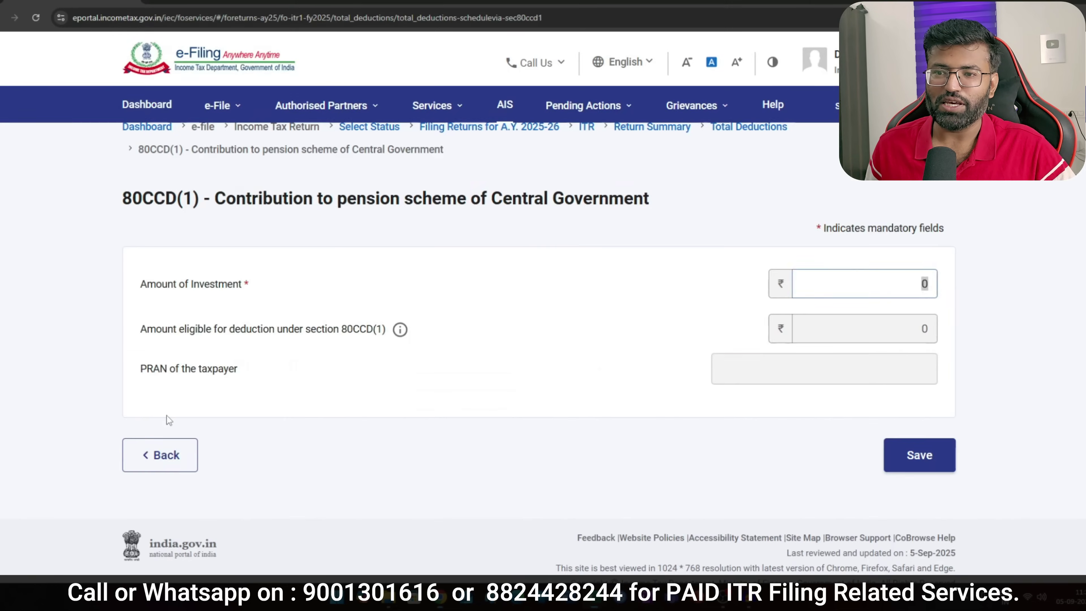
key(alt+Tab)
key(Tab)
drag(70, 479, 328, 473)
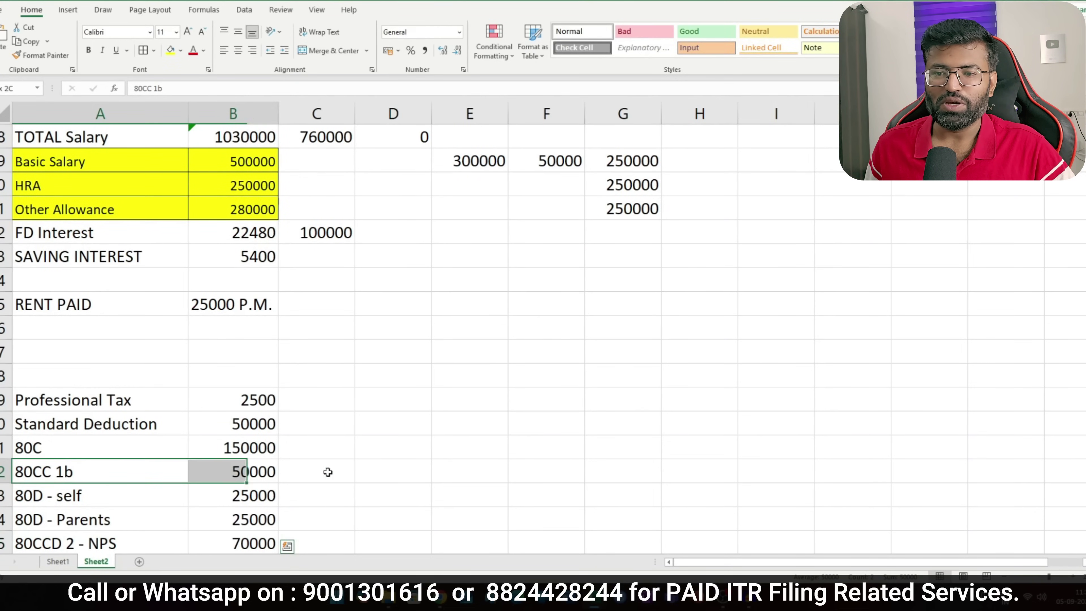
Switch back to the e-Filing portal, enter 50000 as the 80CCD(1) Amount of Investment, and try to save with the PRAN left blank.
key(alt+Tab)
text(500)
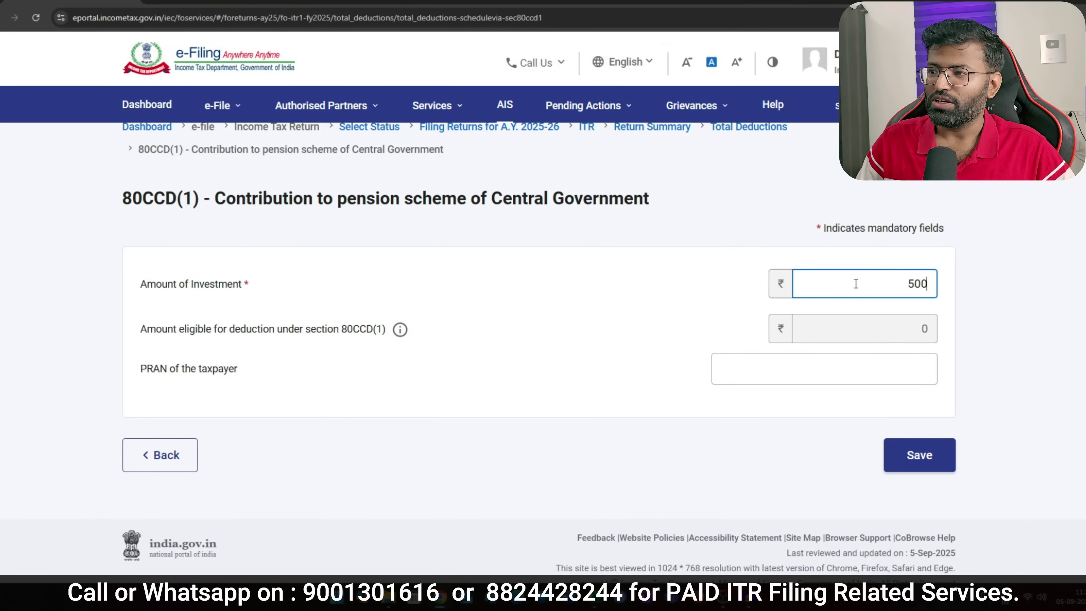
click(733, 375)
click(919, 455)
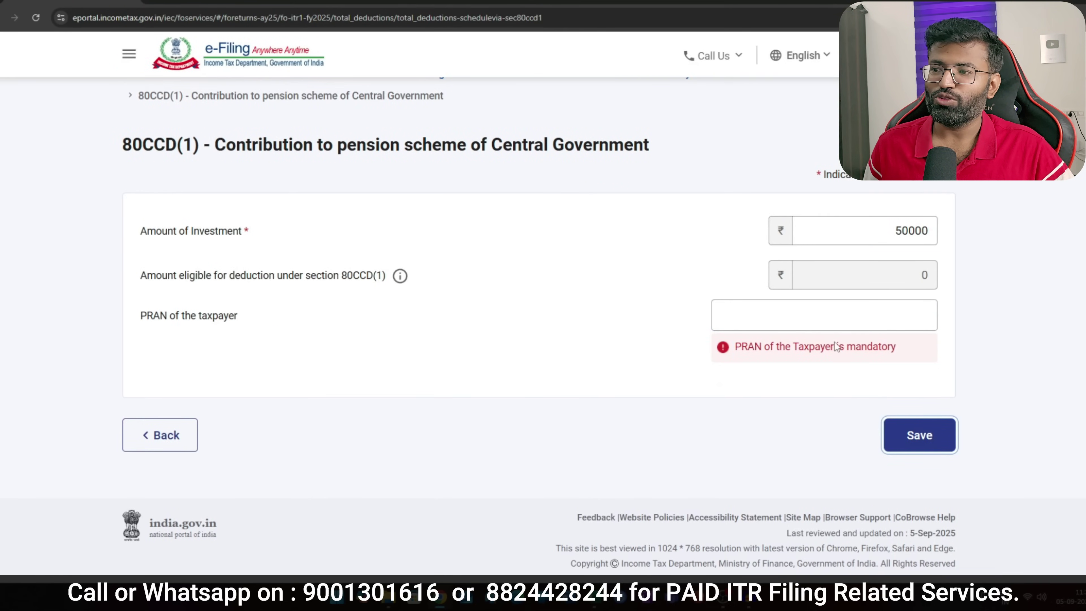
Fill in the taxpayer's PRAN with a placeholder and save the 80CCD(1) pension scheme deduction.
click(828, 311)
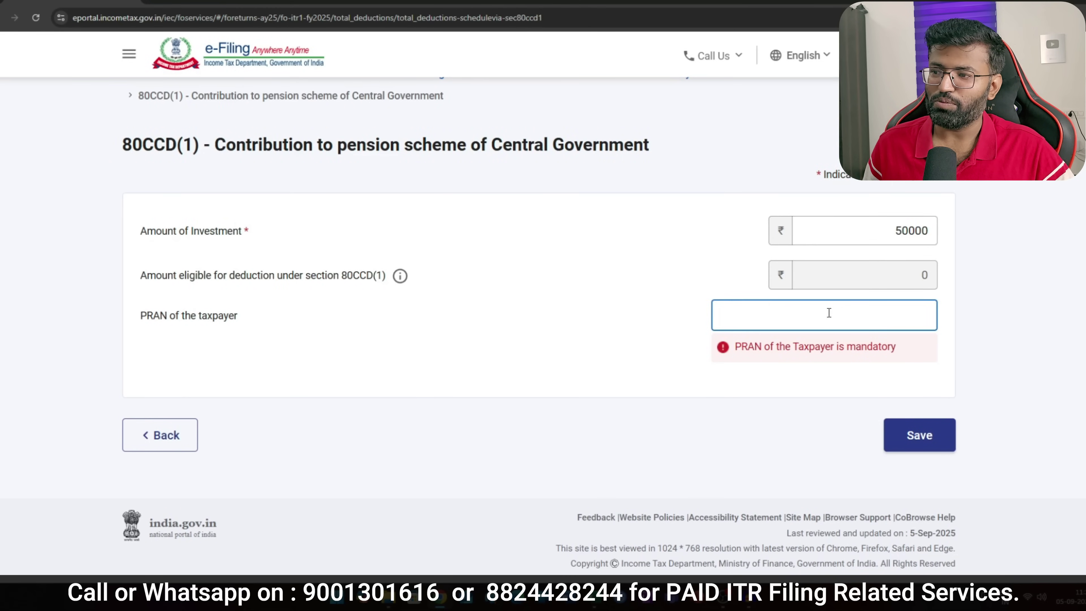
key(BackSpace)
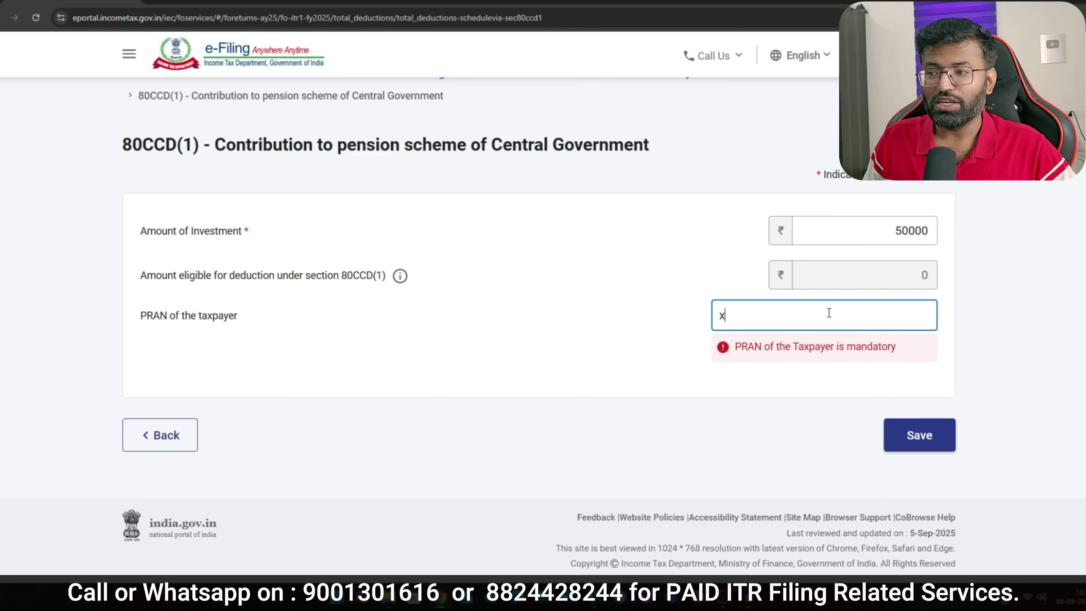
text(xxxxxxxxxxxxx)
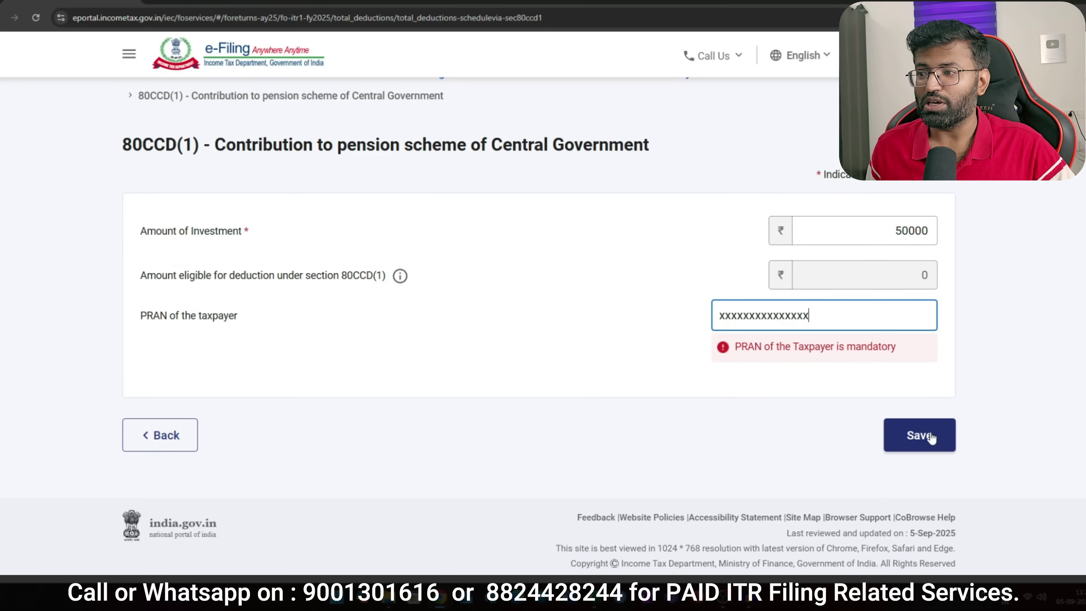
click(919, 433)
Switch to Excel, fill the 80C and 80CC 1b rows with yellow, and check the Standard Deduction and Professional Tax rows.
scroll(628, 393, down, 10)
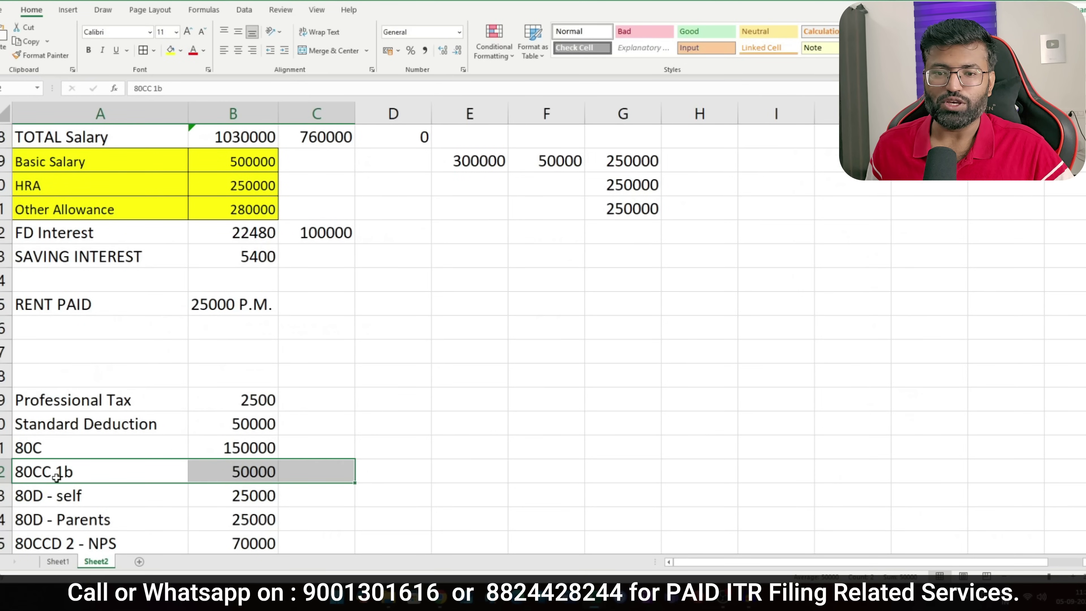
drag(56, 478, 255, 447)
click(170, 51)
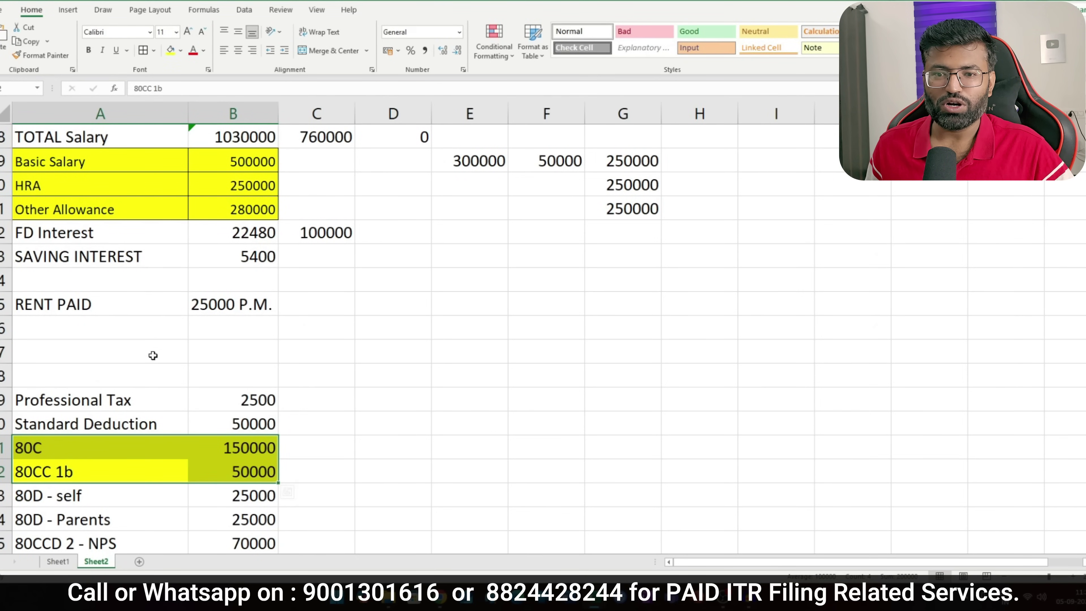
drag(140, 424, 264, 423)
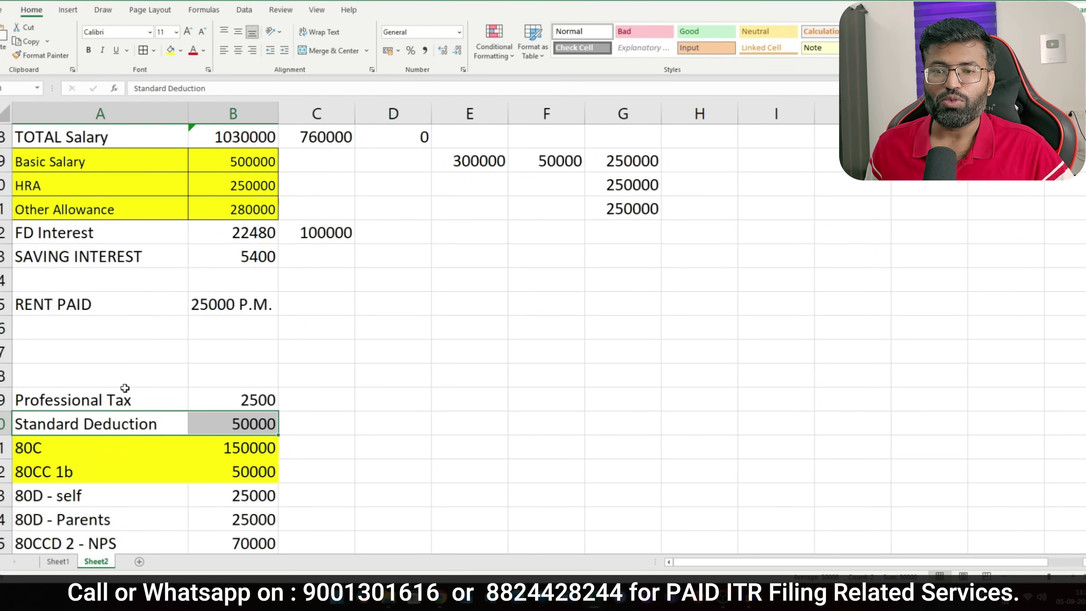
drag(126, 401, 257, 399)
Switch back to the e-Filing portal and confirm the Total Deductions schedule.
key(alt+Tab)
scroll(377, 336, up, 4)
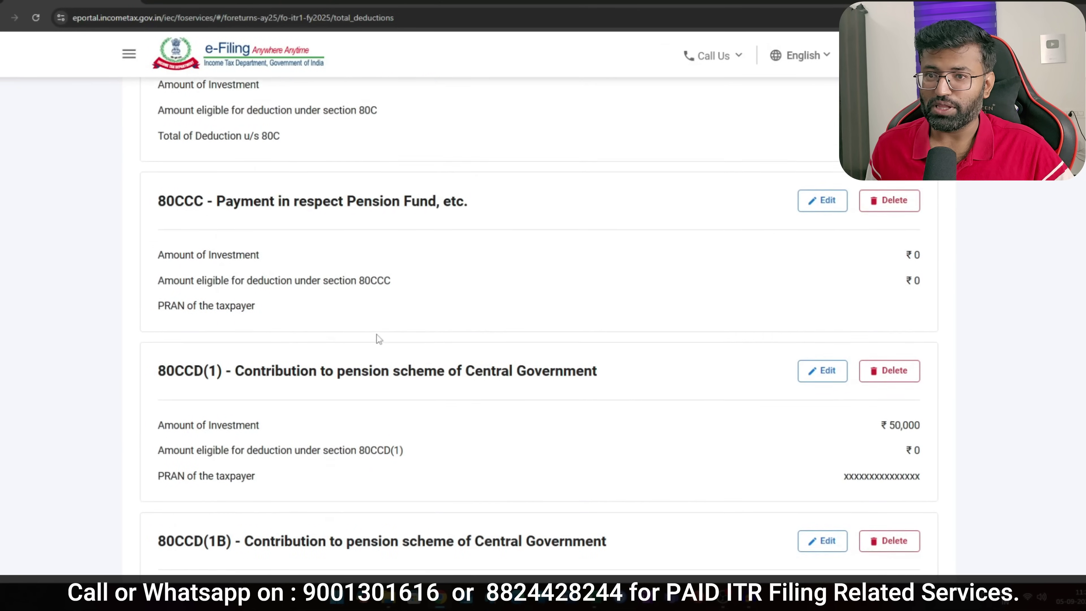
scroll(379, 363, down, 12)
scroll(378, 364, down, 20)
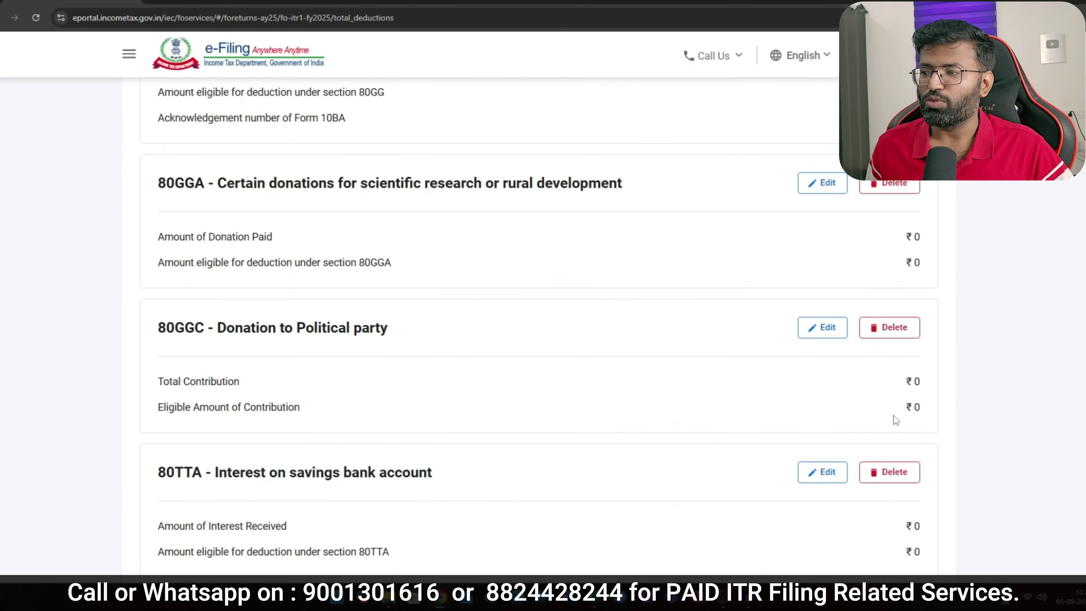
click(889, 450)
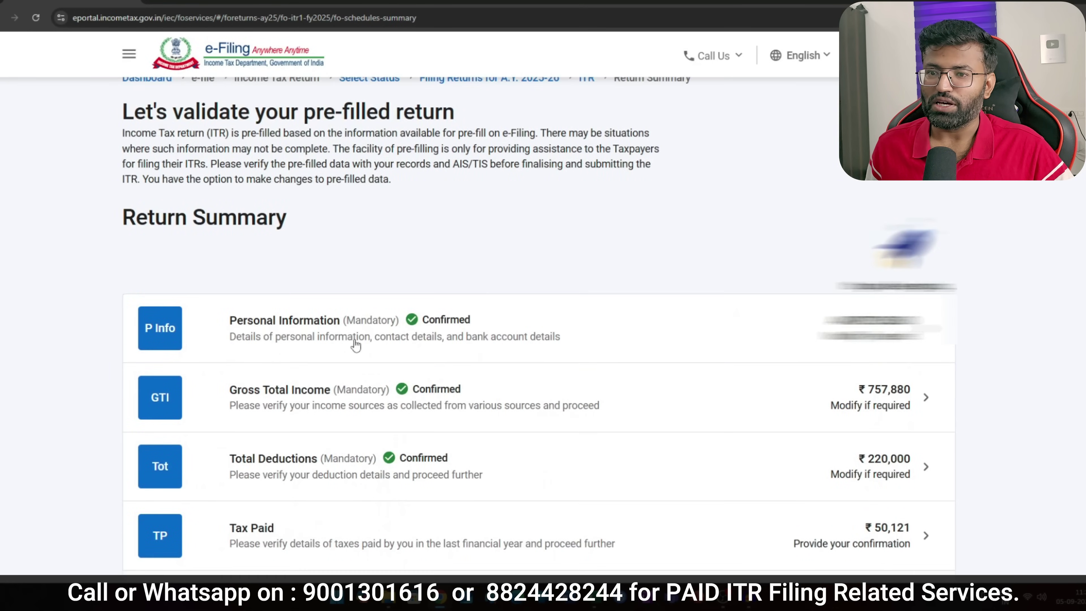
Open B1. Income From Salary in Gross Total Income for editing at its deductions u/s 16.
click(411, 398)
click(822, 308)
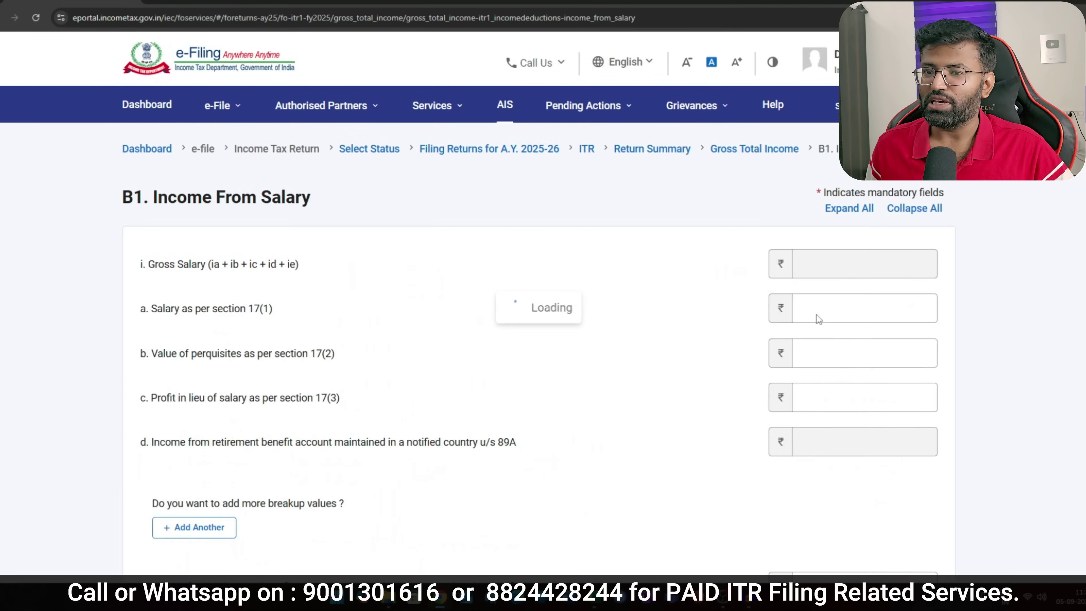
scroll(427, 257, down, 5)
scroll(430, 260, down, 15)
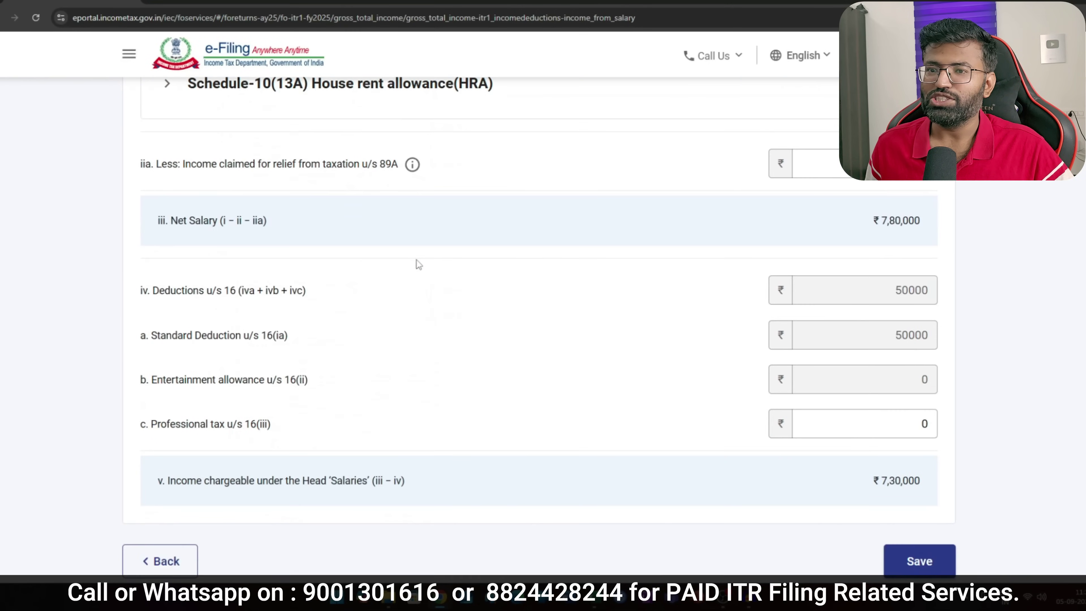
scroll(416, 260, up, 3)
scroll(805, 247, down, 2)
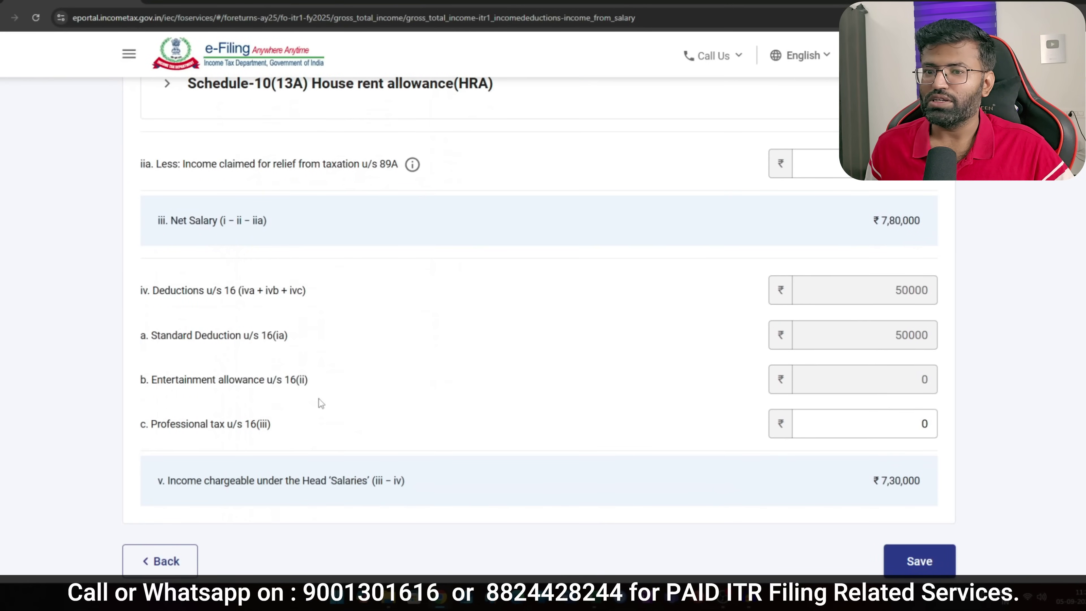
Set Professional tax u/s 16(iii) to 2500 and save the salary income.
drag(146, 426, 280, 428)
click(280, 427)
double_click(253, 425)
drag(914, 423, 944, 424)
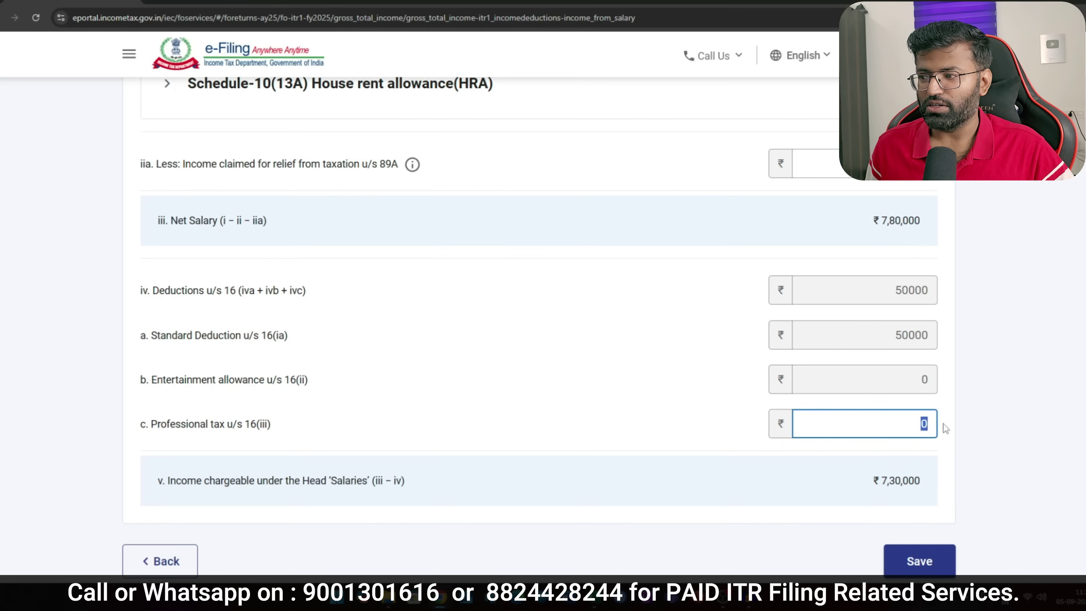
text(2500)
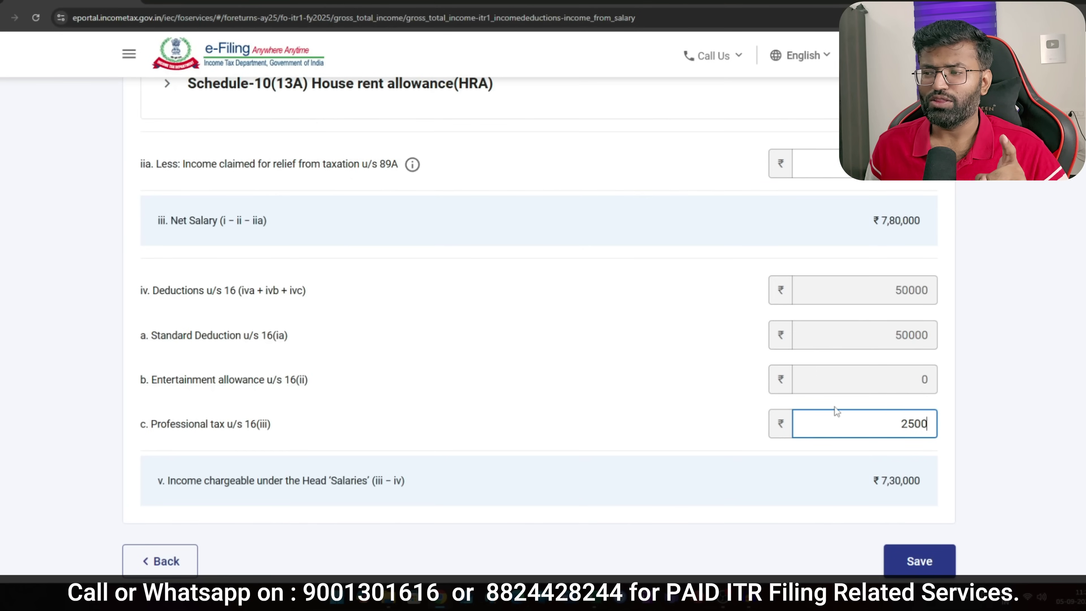
click(654, 434)
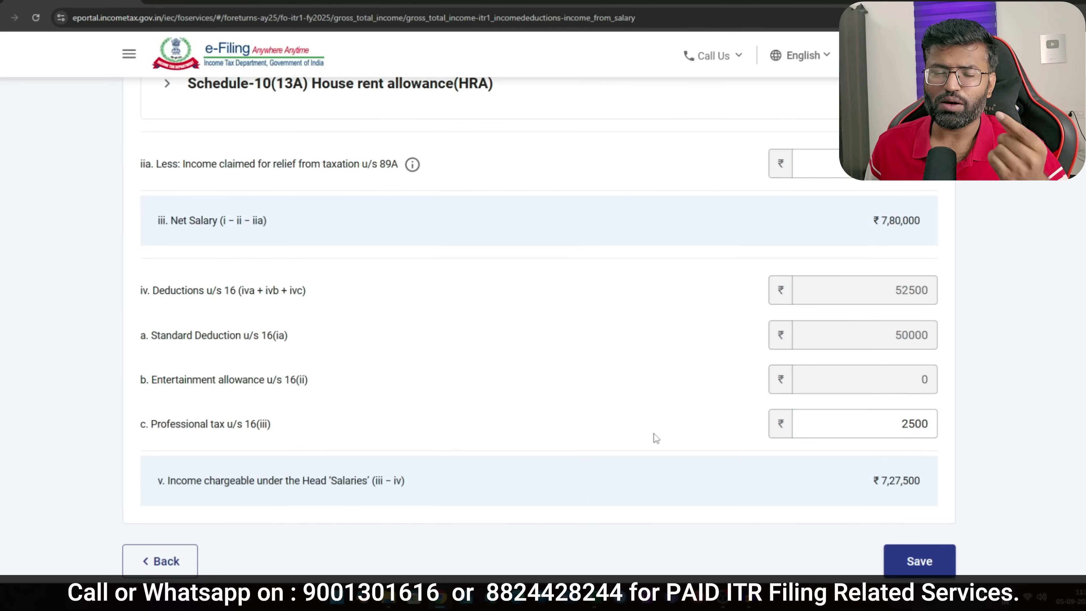
click(902, 424)
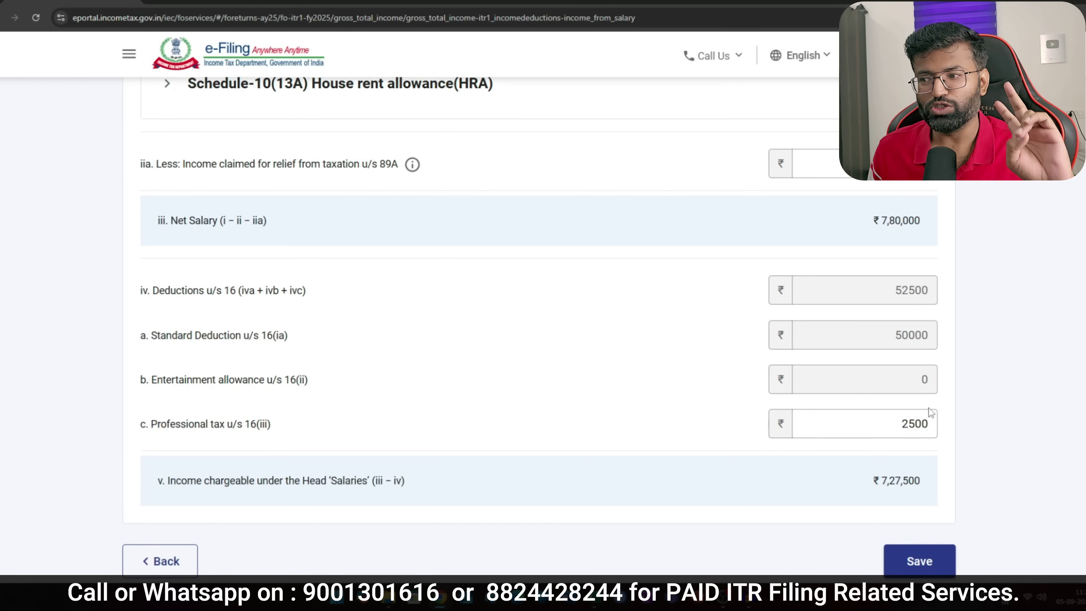
click(932, 561)
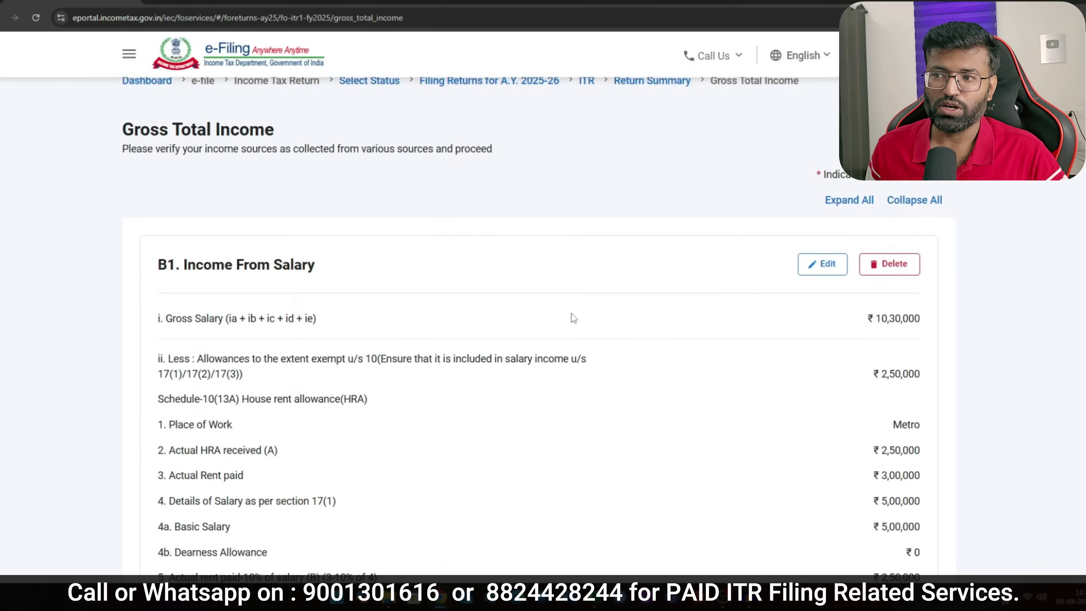
Check the Standard Deduction row and the deductions below it in Excel, switch back to the e-Filing portal, and confirm Gross Total Income.
scroll(571, 313, down, 15)
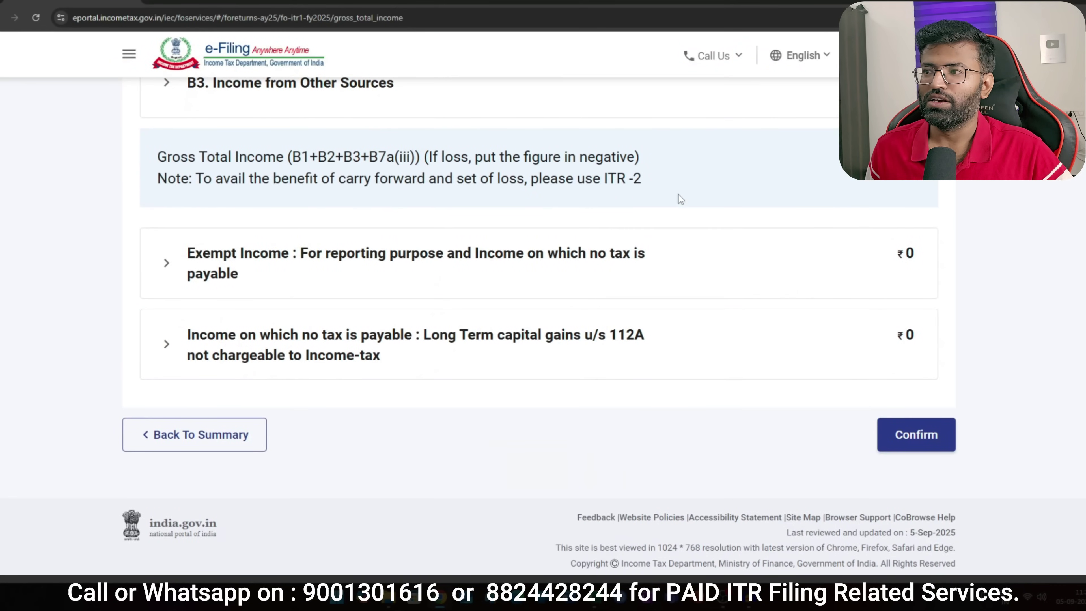
scroll(679, 194, up, 2)
key(alt+Tab)
drag(231, 421, 167, 425)
scroll(191, 477, down, 3)
key(alt+Tab)
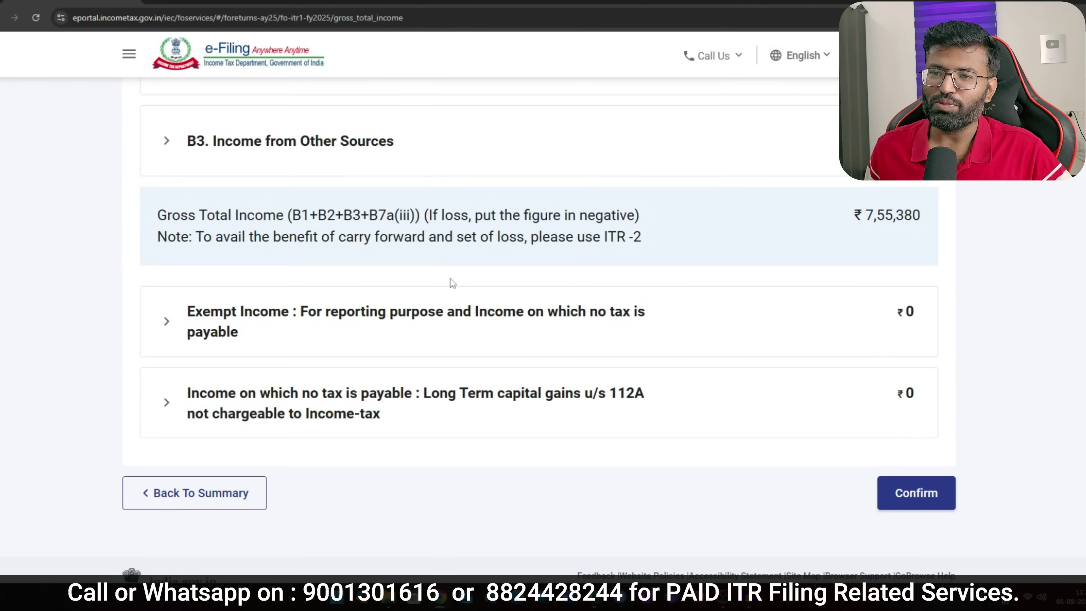
scroll(450, 280, down, 2)
click(915, 433)
Open the 80D health insurance deduction in Total Deductions for editing and choose No for a senior citizen in the family excluding parents.
scroll(359, 286, up, 3)
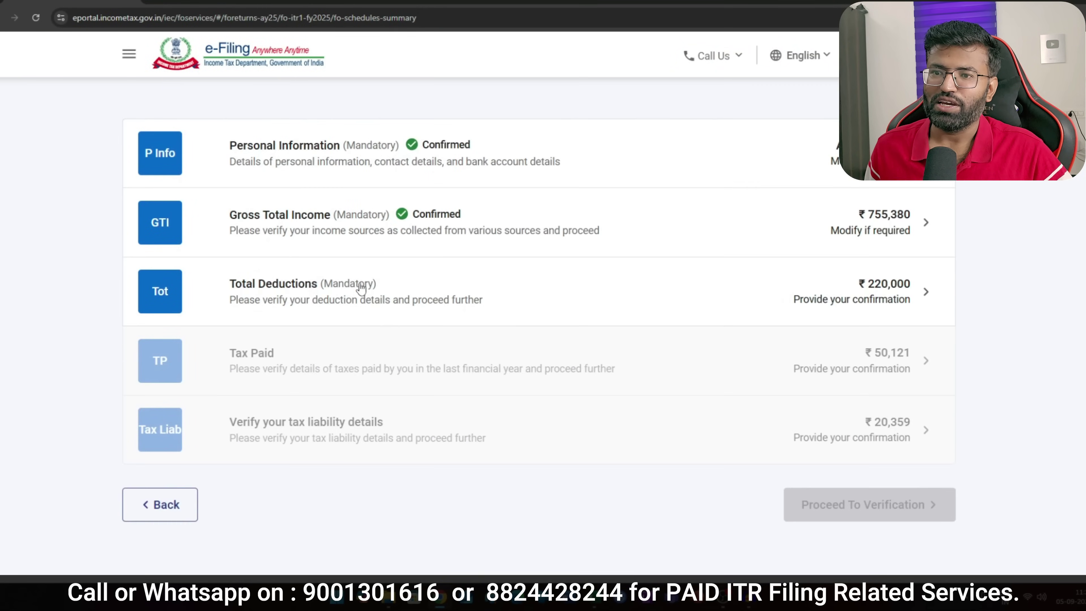
click(531, 313)
scroll(260, 263, down, 5)
scroll(260, 263, down, 12)
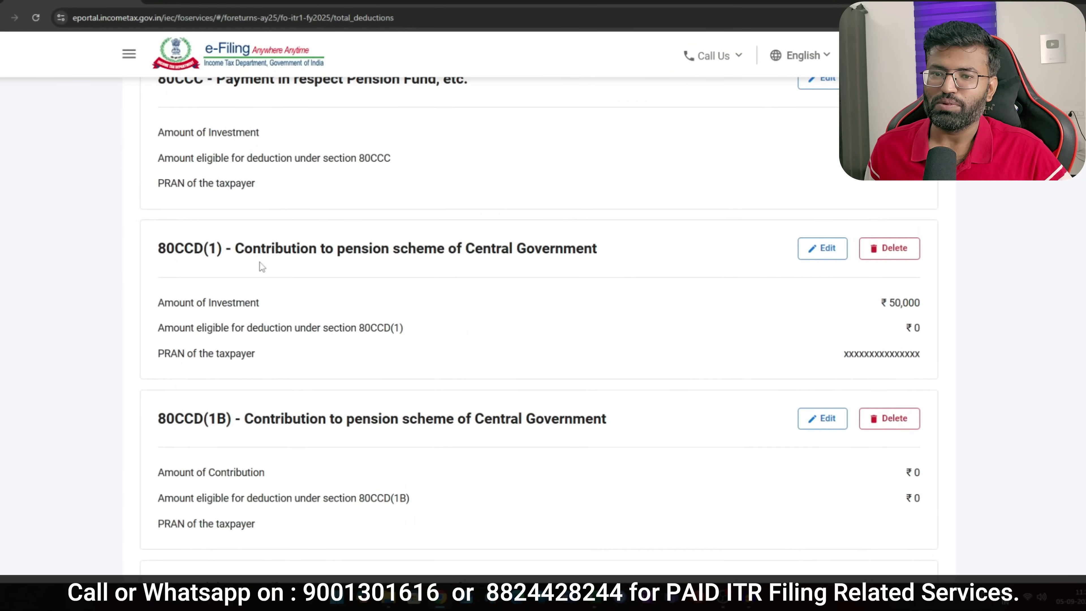
click(822, 305)
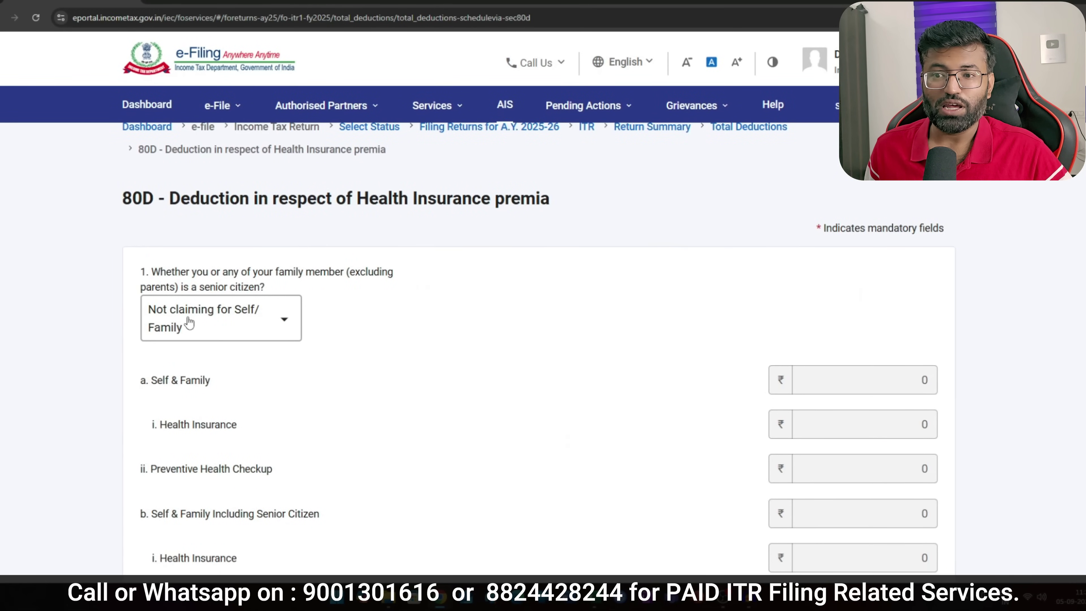
click(288, 315)
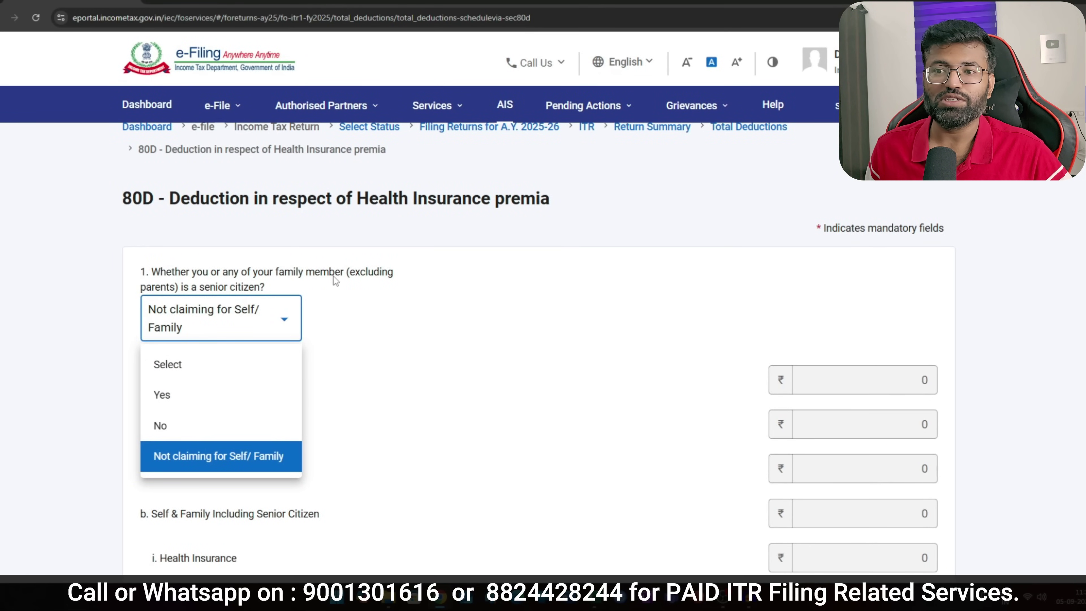
click(247, 425)
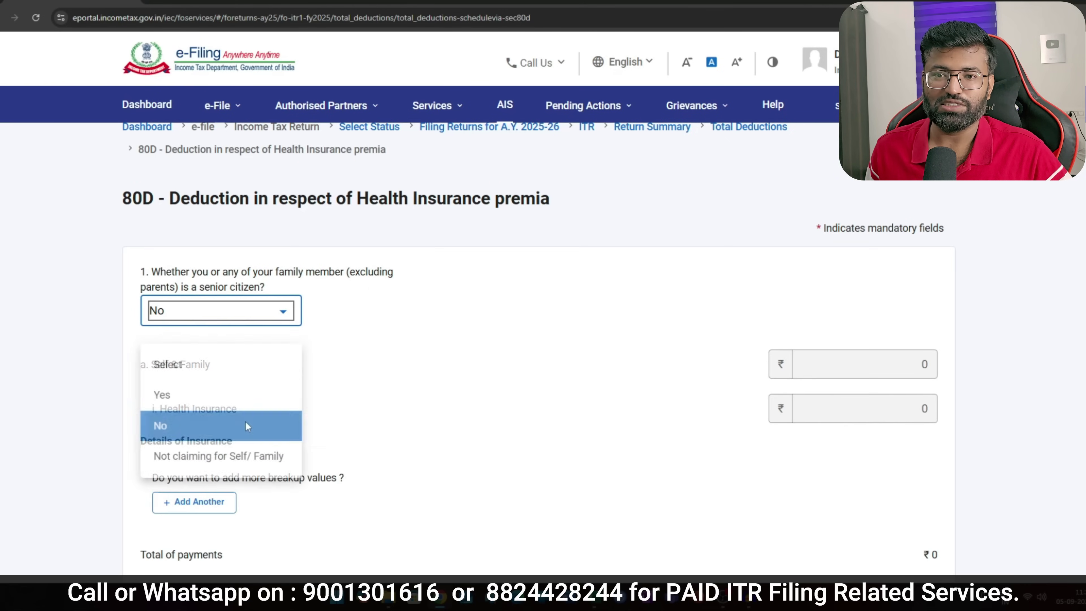
Add and save a self and family insurance entry with insurer H, a placeholder policy number and a Health Insurance amount of 25000.
scroll(142, 285, down, 2)
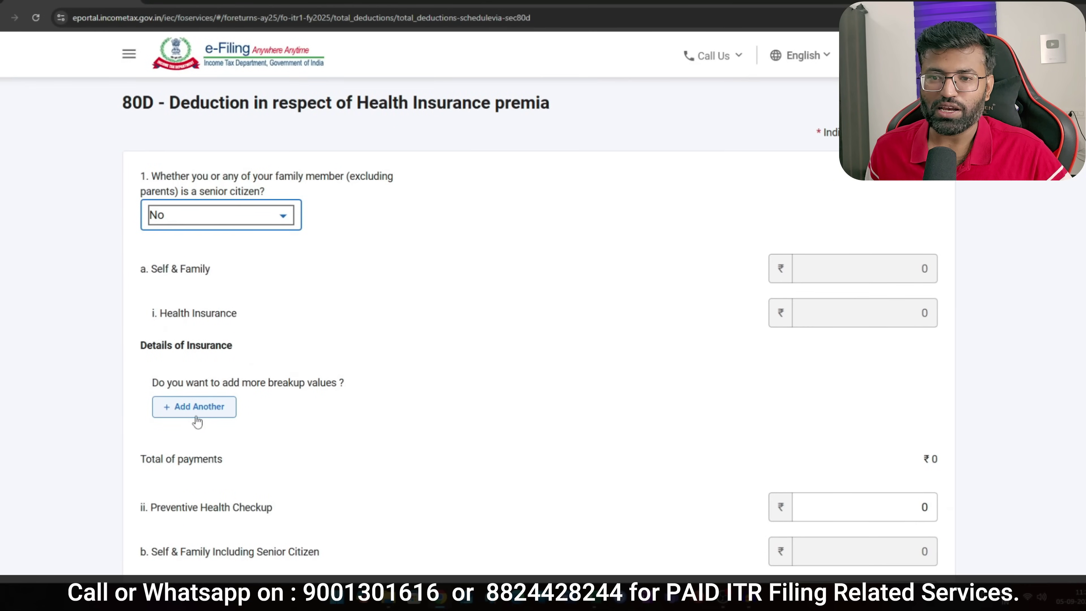
click(204, 407)
click(298, 302)
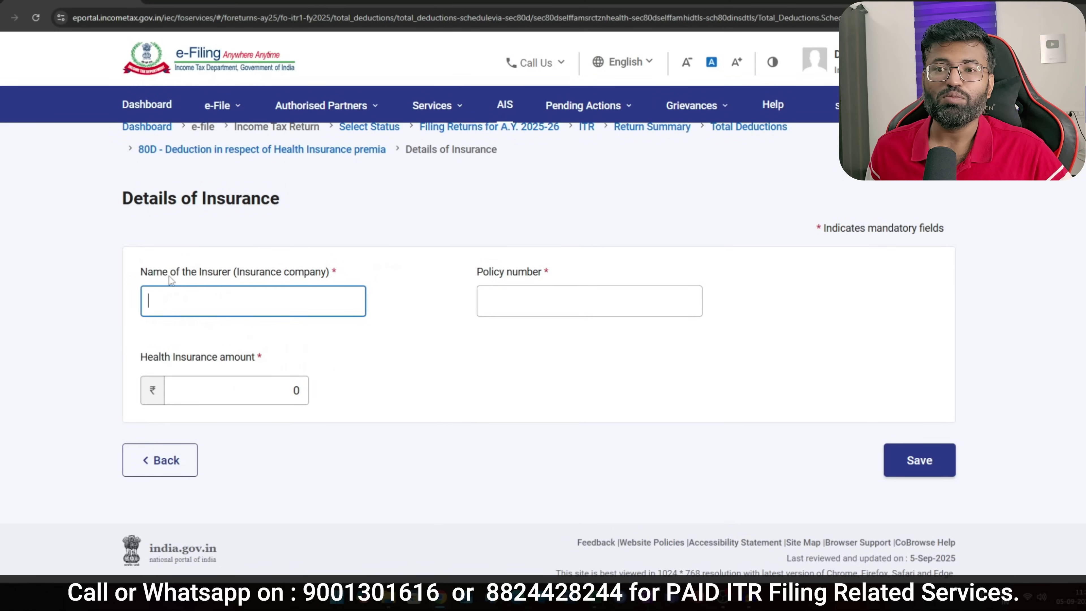
drag(168, 272, 221, 274)
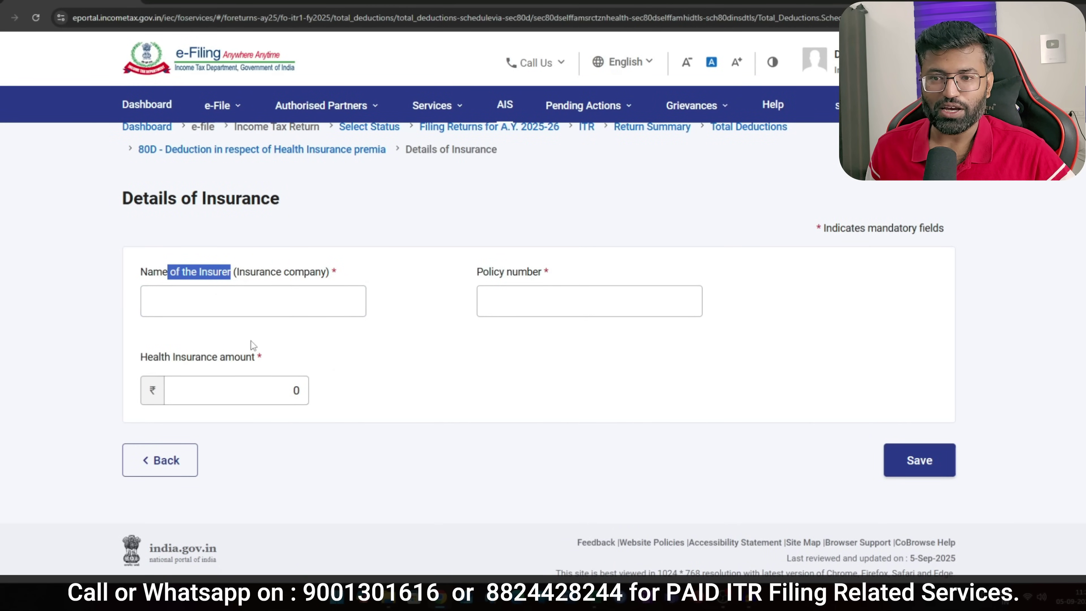
click(248, 300)
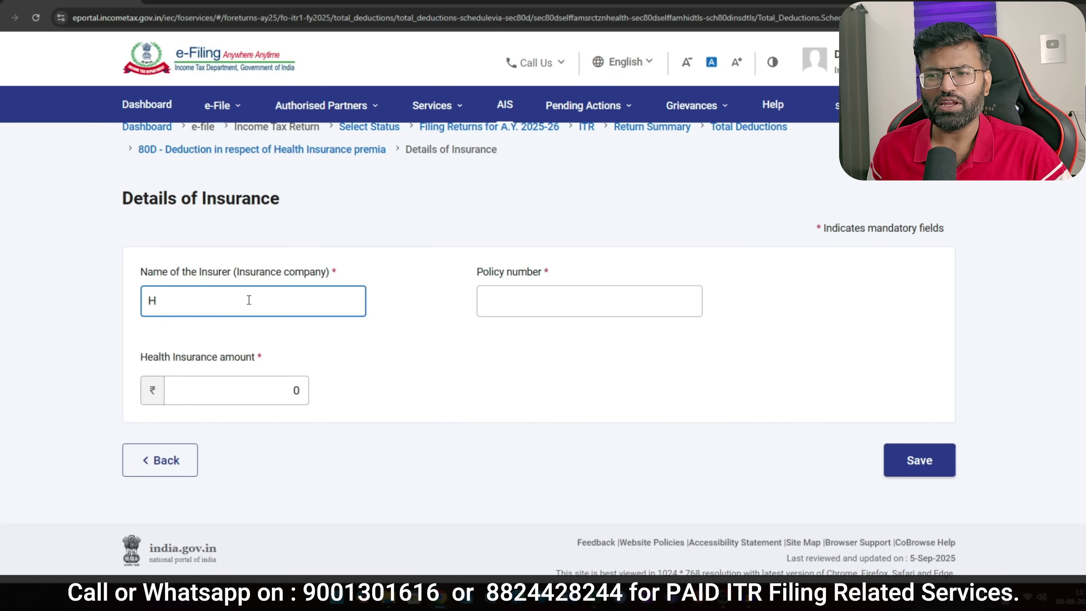
click(521, 302)
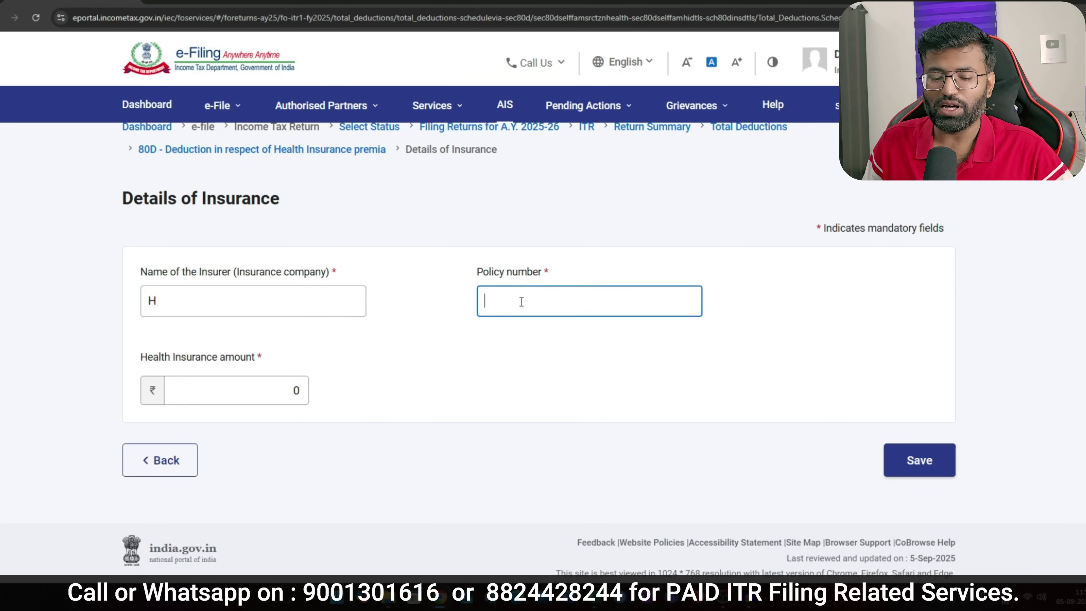
text(xxxxxxxxxx)
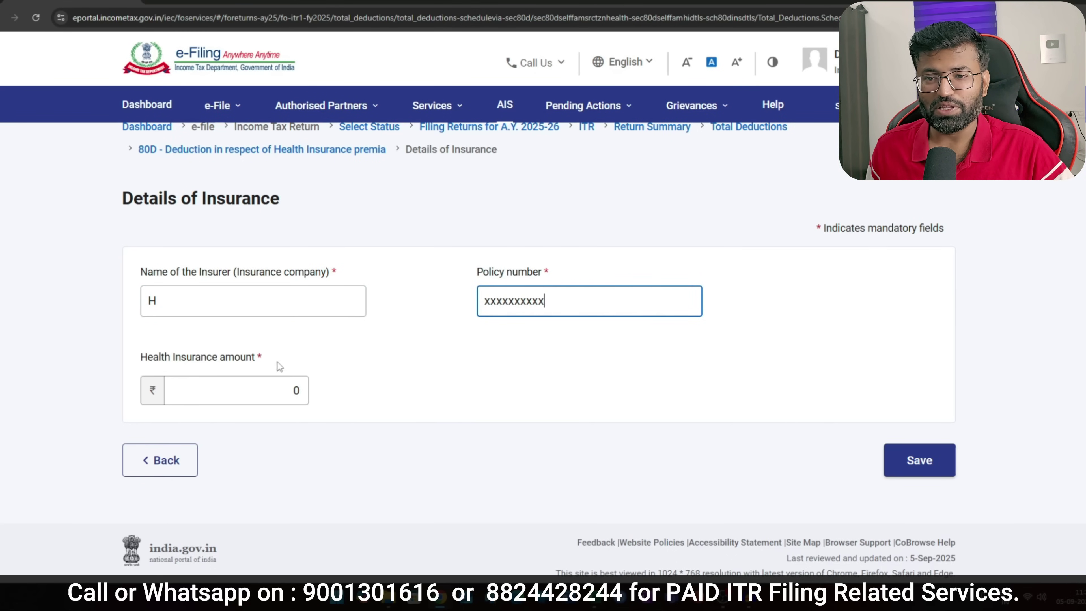
click(293, 392)
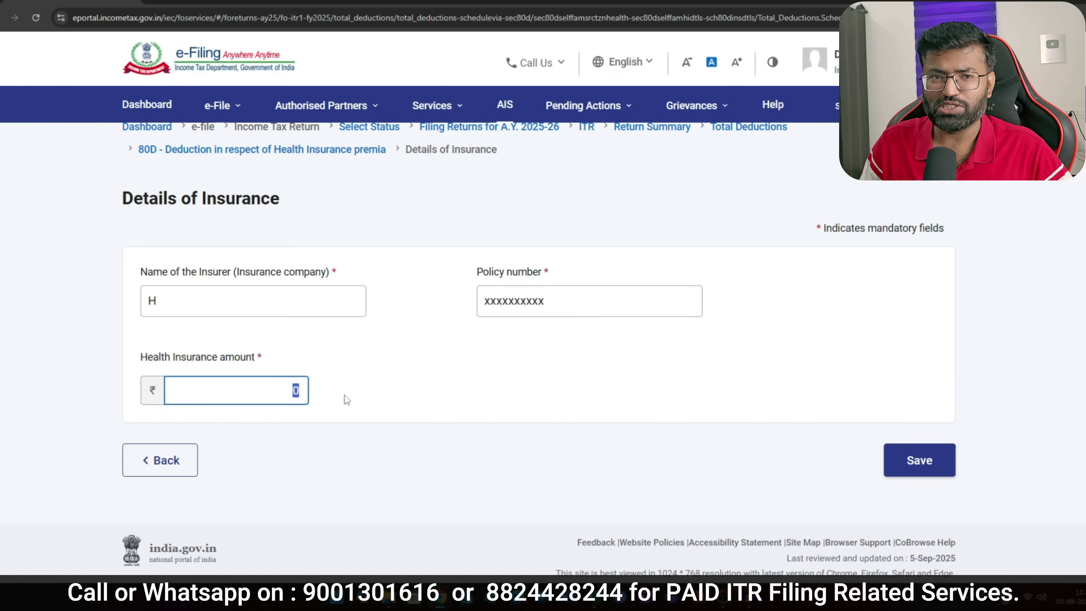
text(25000)
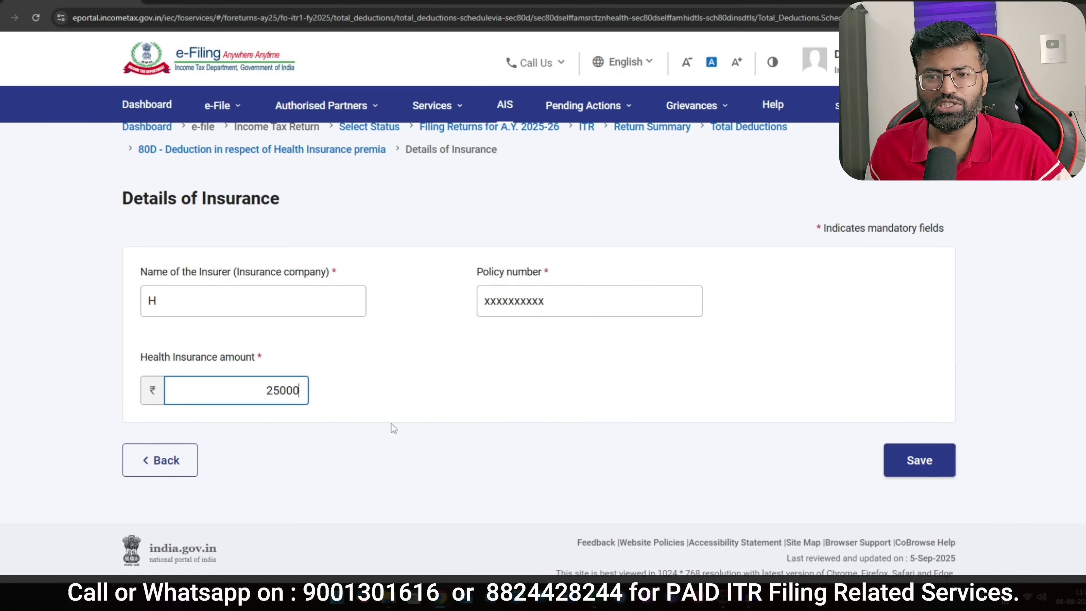
click(919, 460)
Choose No for whether any one of the parents is a senior citizen in the 80D deduction.
scroll(656, 355, down, 10)
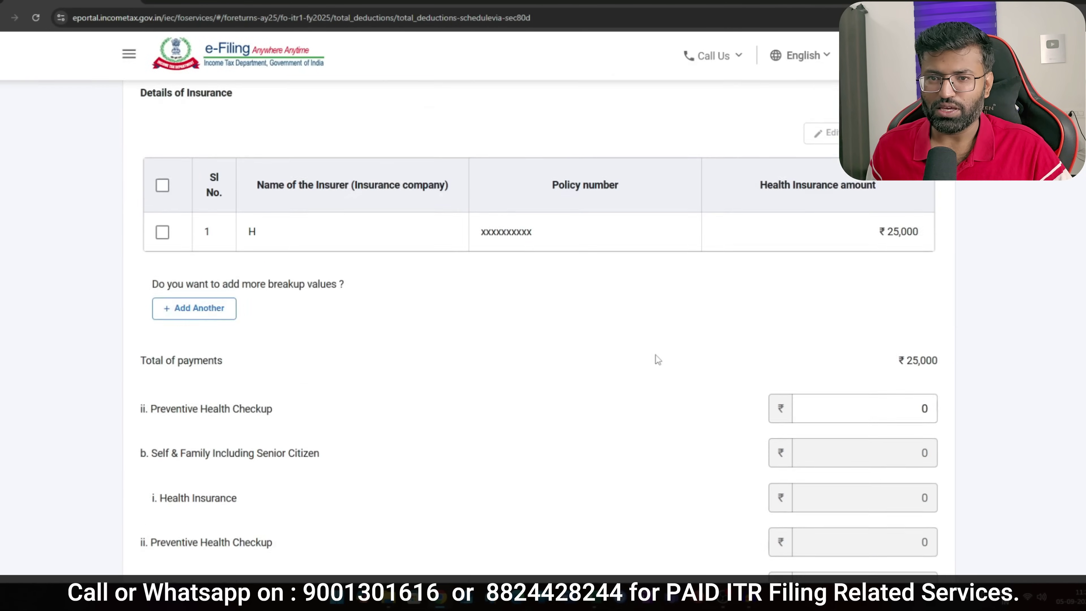
scroll(309, 240, down, 4)
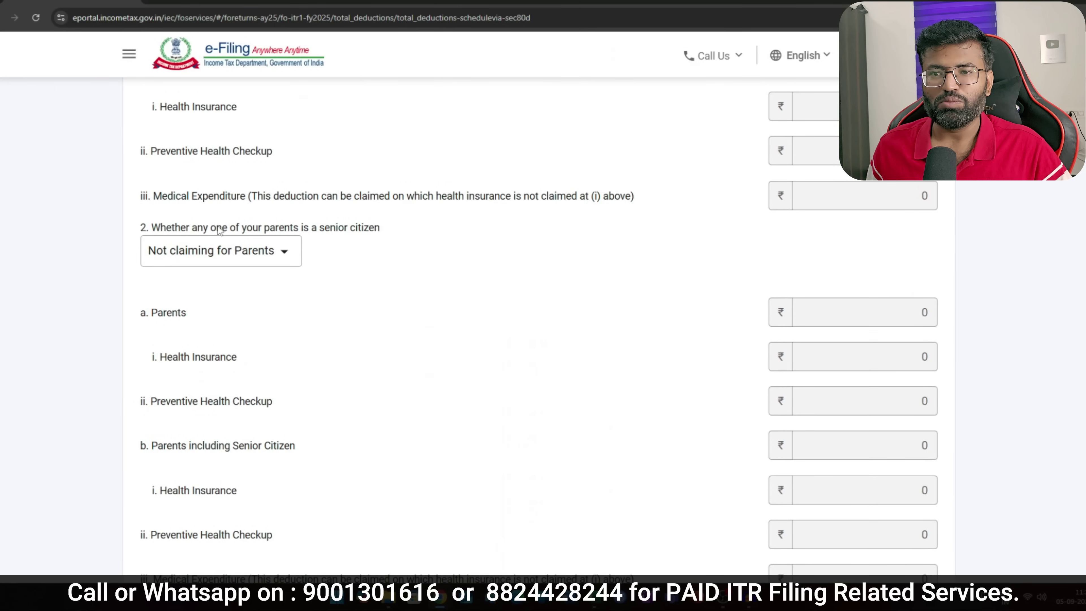
drag(252, 228, 350, 228)
click(274, 257)
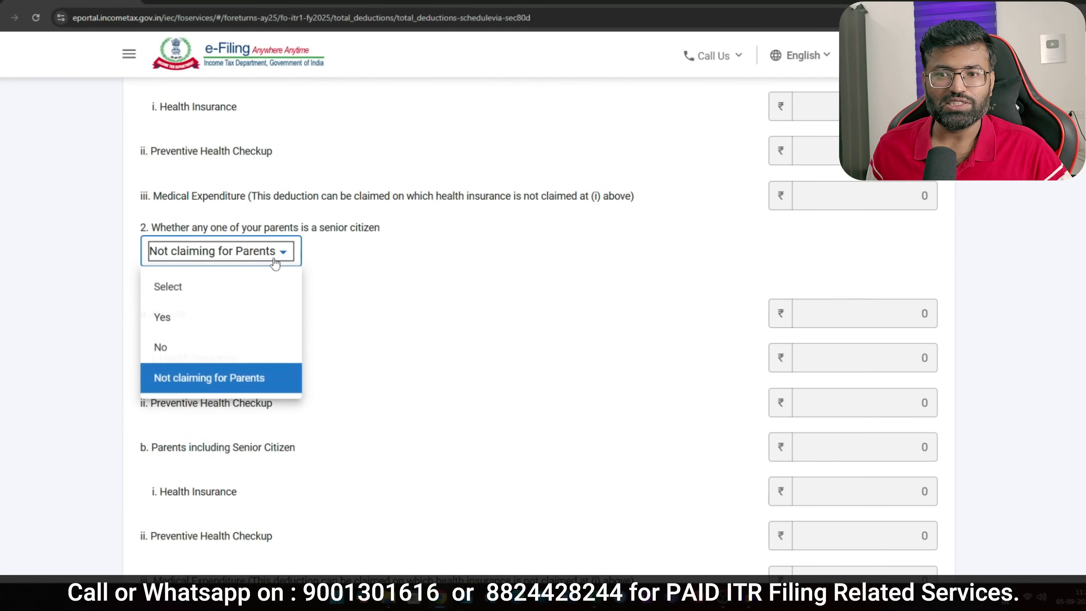
click(226, 348)
Add and save a parents' insurance entry with insurer R, a placeholder policy number and a Health Insurance amount of 25000.
scroll(393, 308, down, 4)
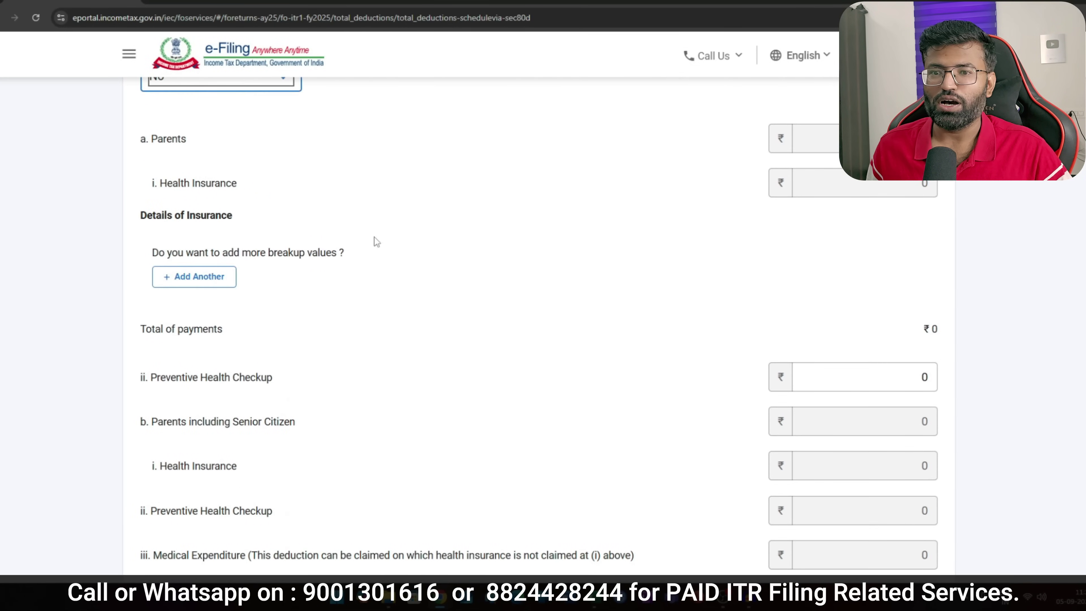
click(200, 278)
click(315, 307)
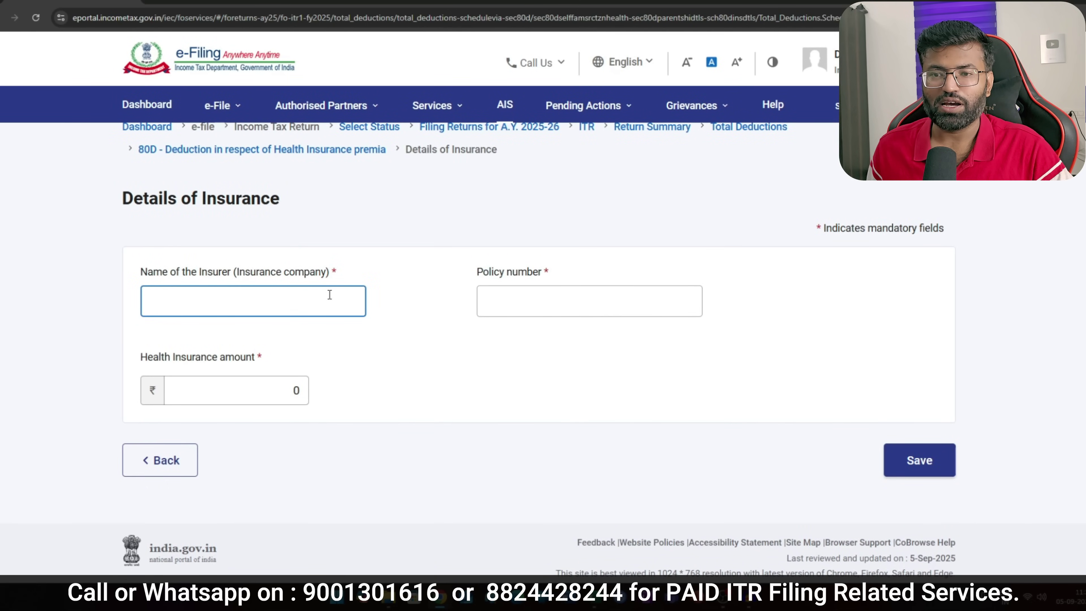
click(594, 304)
text(xxxx)
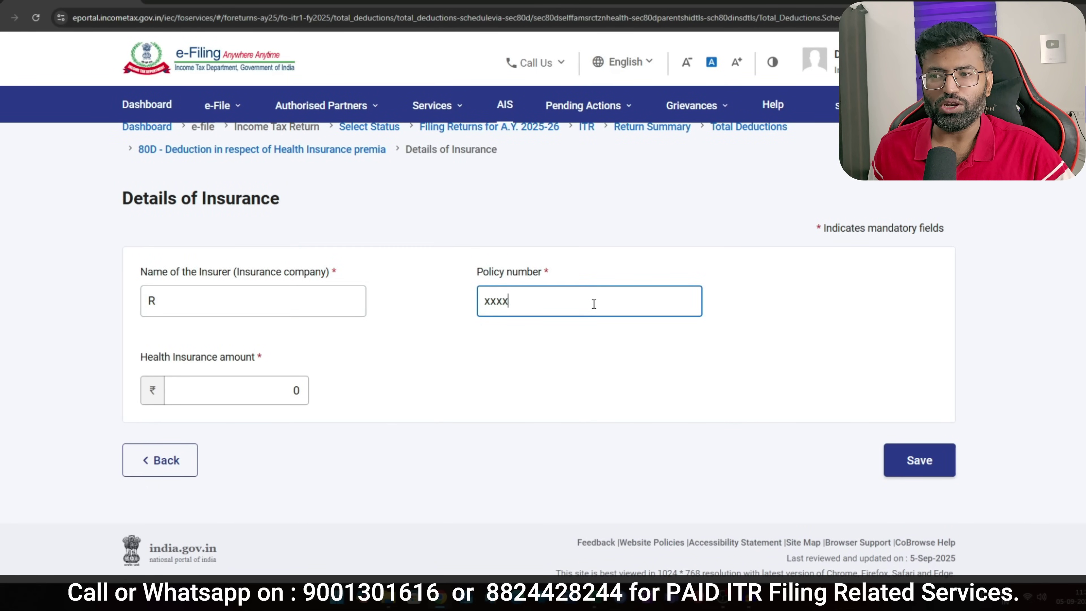
text(xxxxxxxx)
click(267, 398)
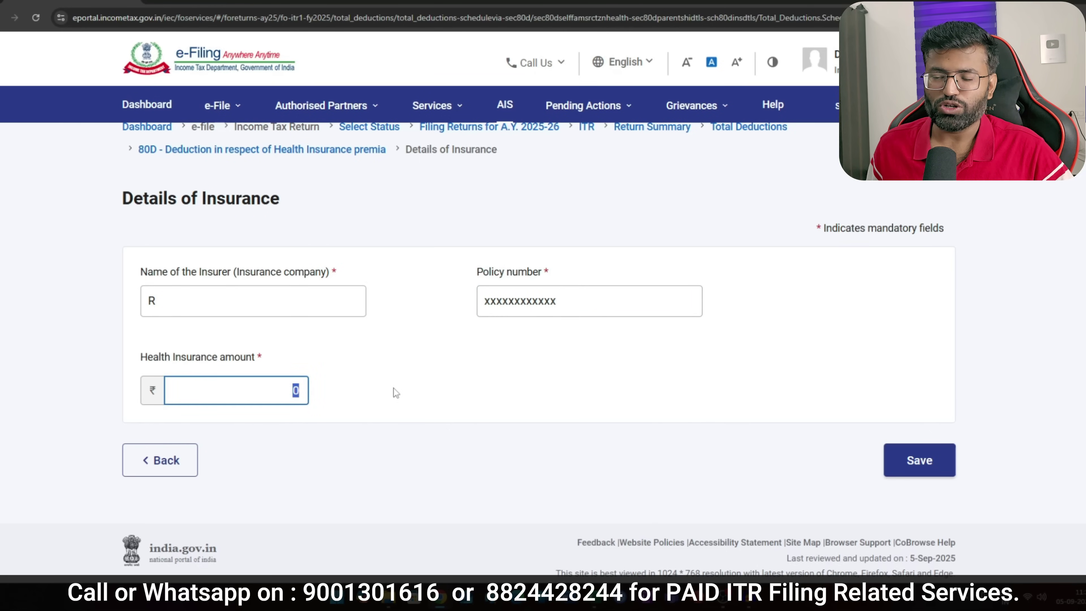
text(25000)
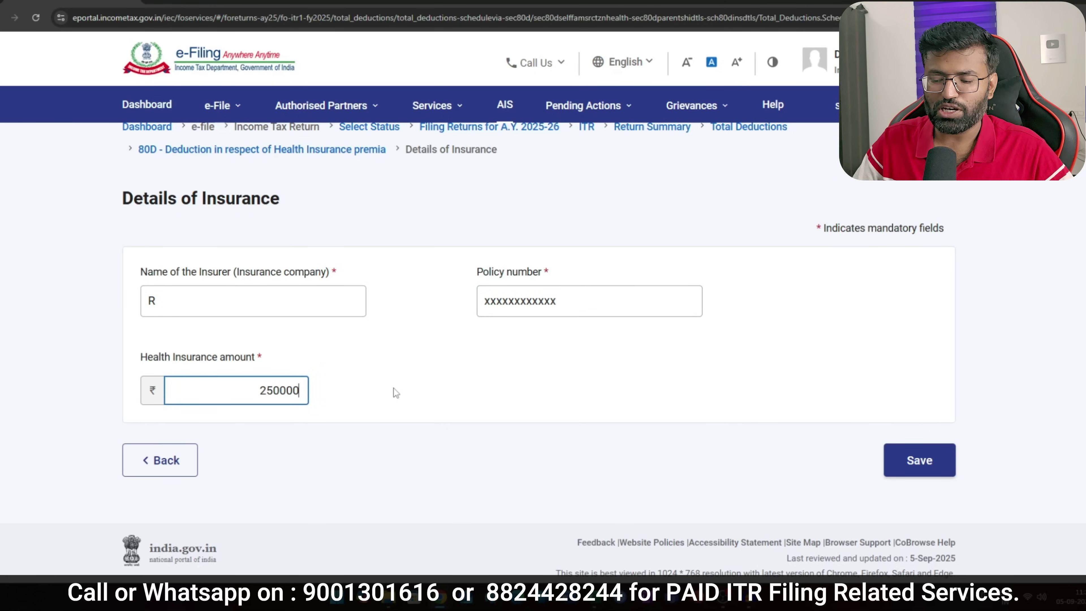
click(393, 388)
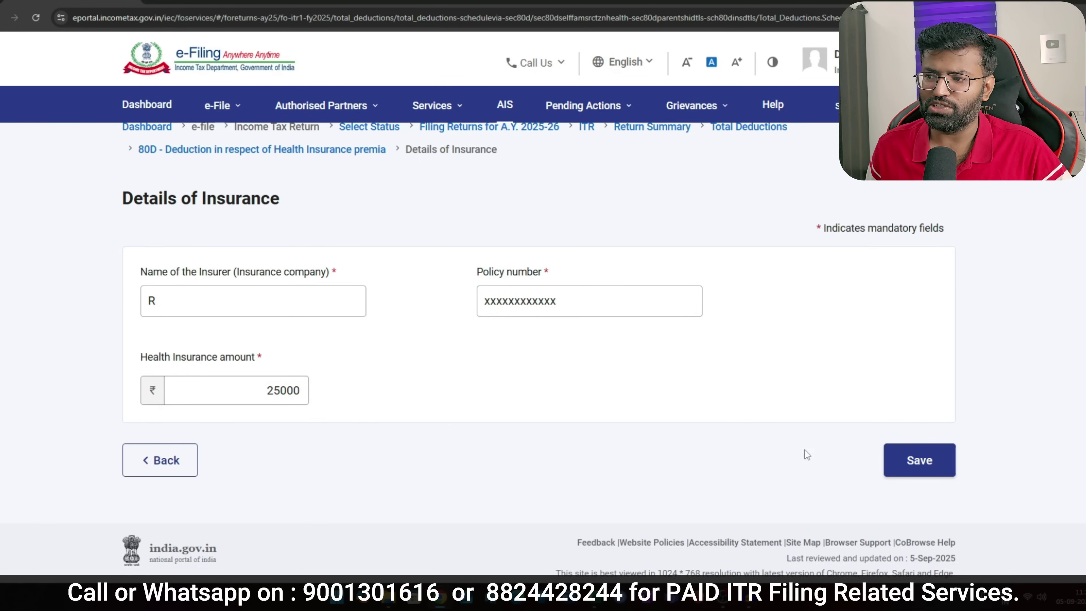
click(948, 455)
Save the completed 80D health insurance deduction and switch to the Excel sheet.
scroll(449, 334, down, 15)
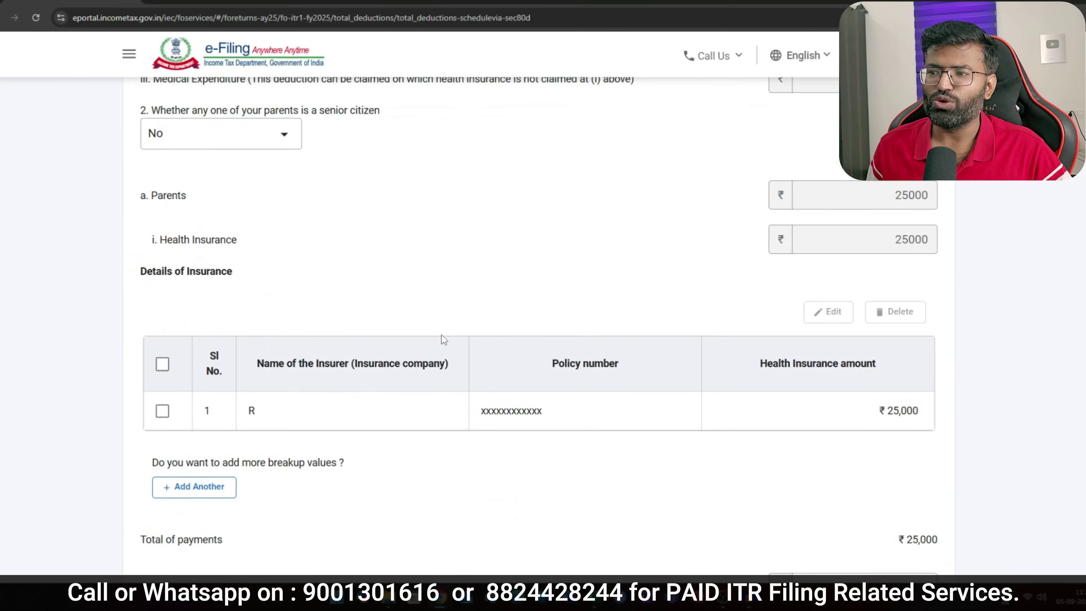
scroll(457, 326, down, 2)
click(919, 435)
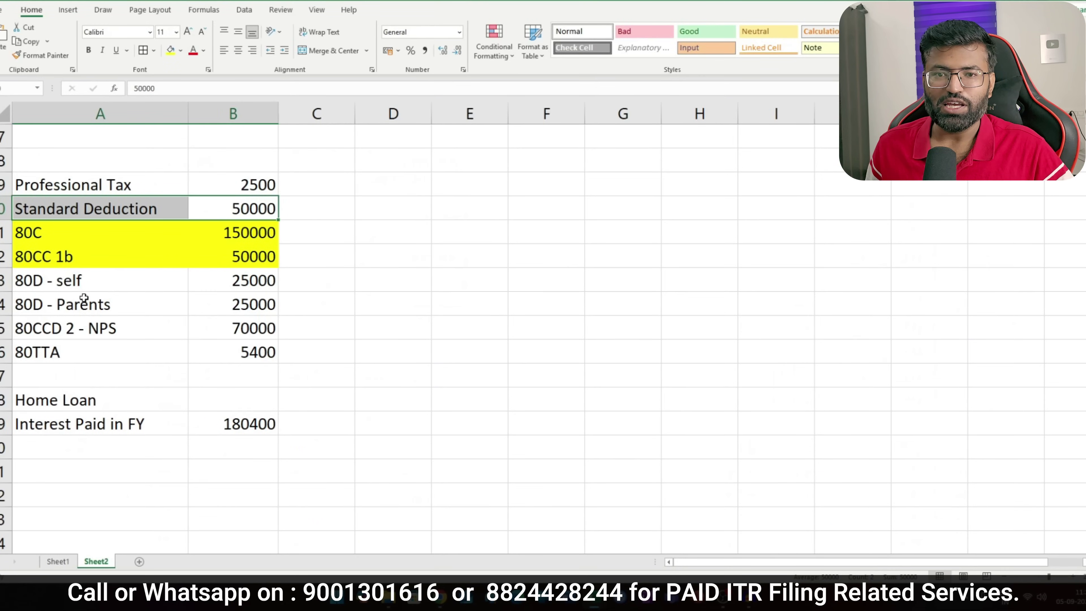
Fill the 80D - self, 80D - Parents and 80CCD 2 - NPS rows with yellow.
drag(83, 284, 223, 279)
drag(92, 302, 216, 287)
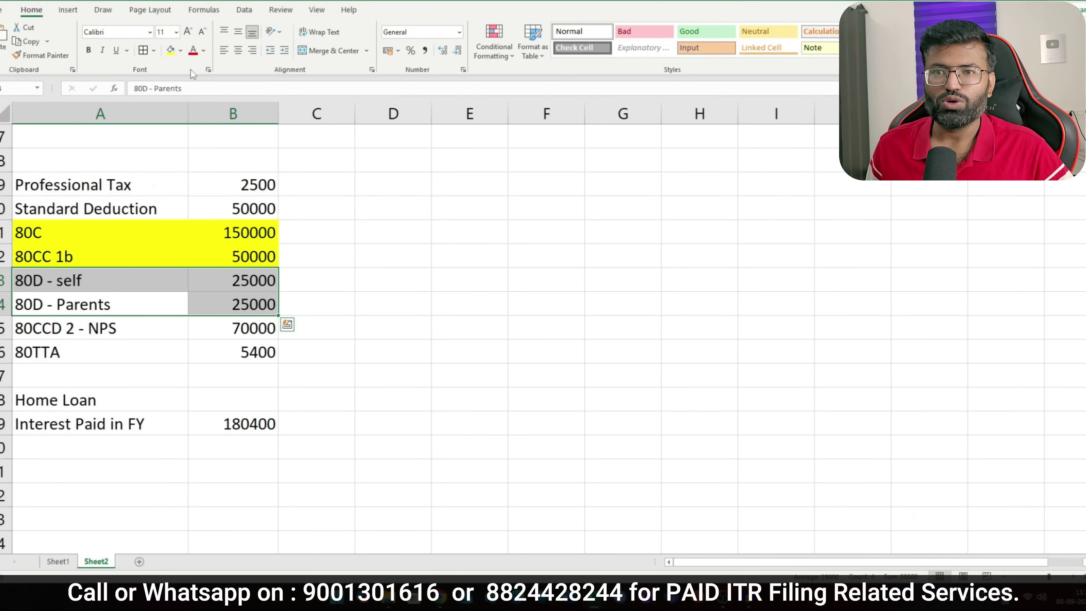
click(170, 50)
drag(112, 325, 201, 323)
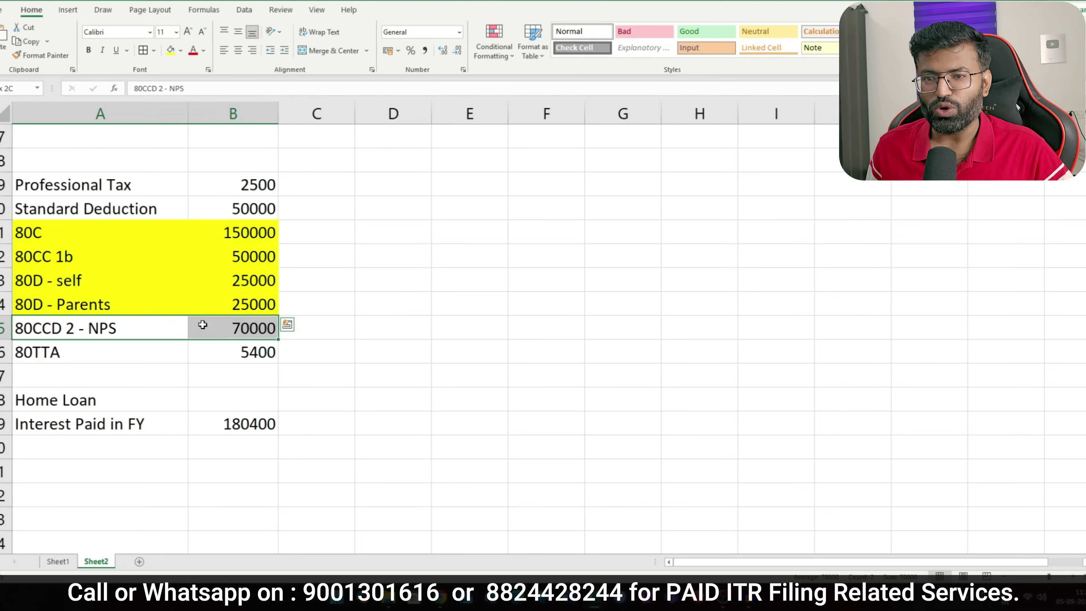
click(170, 50)
Check the 80TTA row, switch back to the e-Filing portal, and set 80TTA Amount of Interest Received to 5400.
drag(146, 345, 209, 351)
key(alt+Tab)
scroll(686, 341, down, 3)
scroll(686, 340, down, 15)
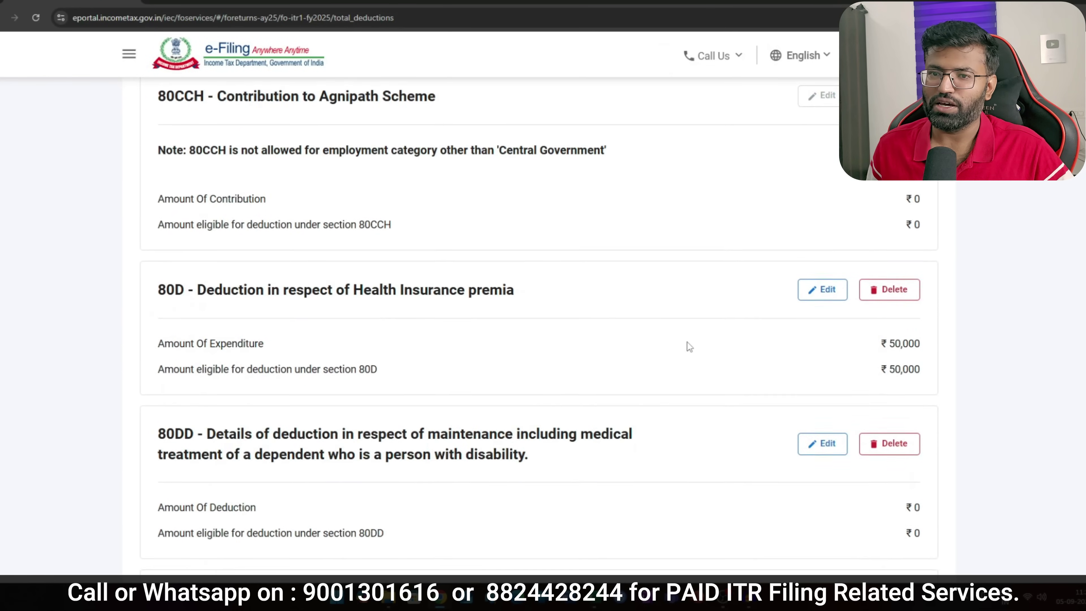
scroll(689, 346, down, 18)
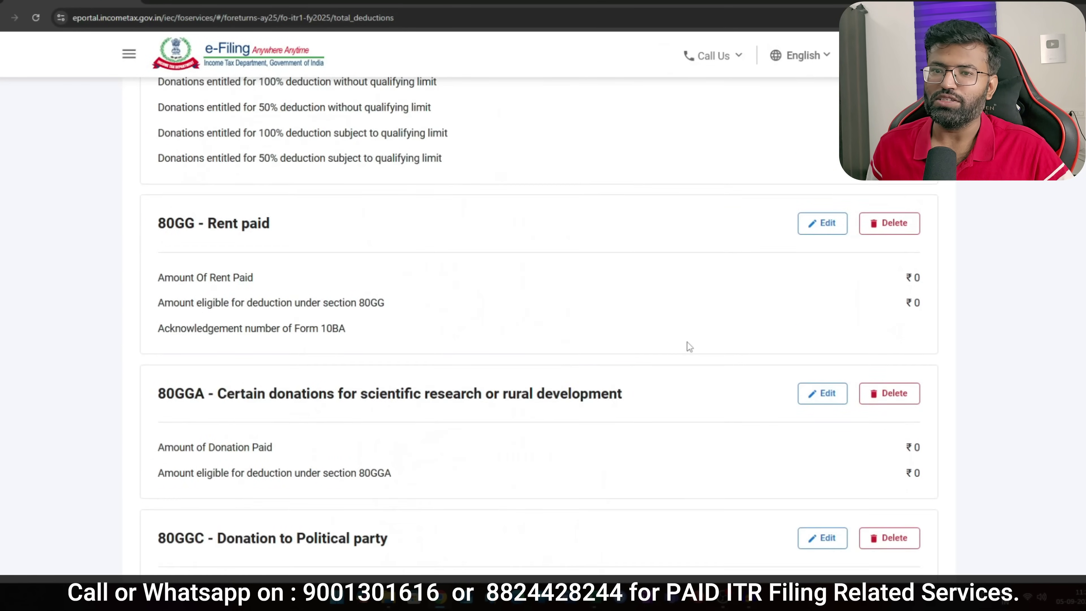
click(815, 217)
click(855, 305)
text(5400)
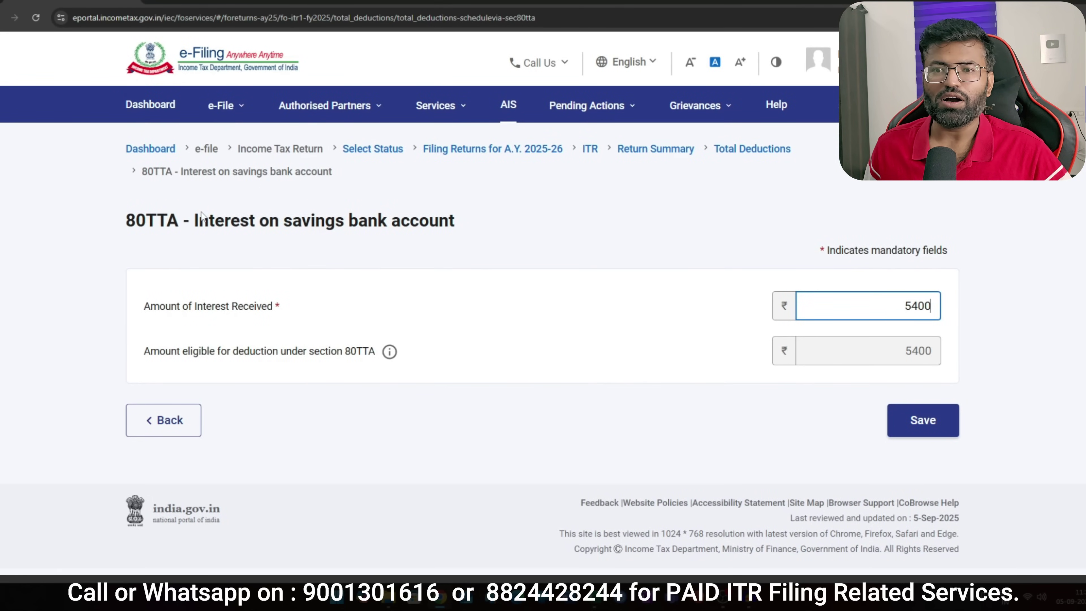
Check the SAVING INTEREST row in Excel, switch back to the e-Filing portal, and save the 80TTA deduction.
key(alt+Tab)
scroll(184, 216, up, 4)
drag(84, 319, 118, 336)
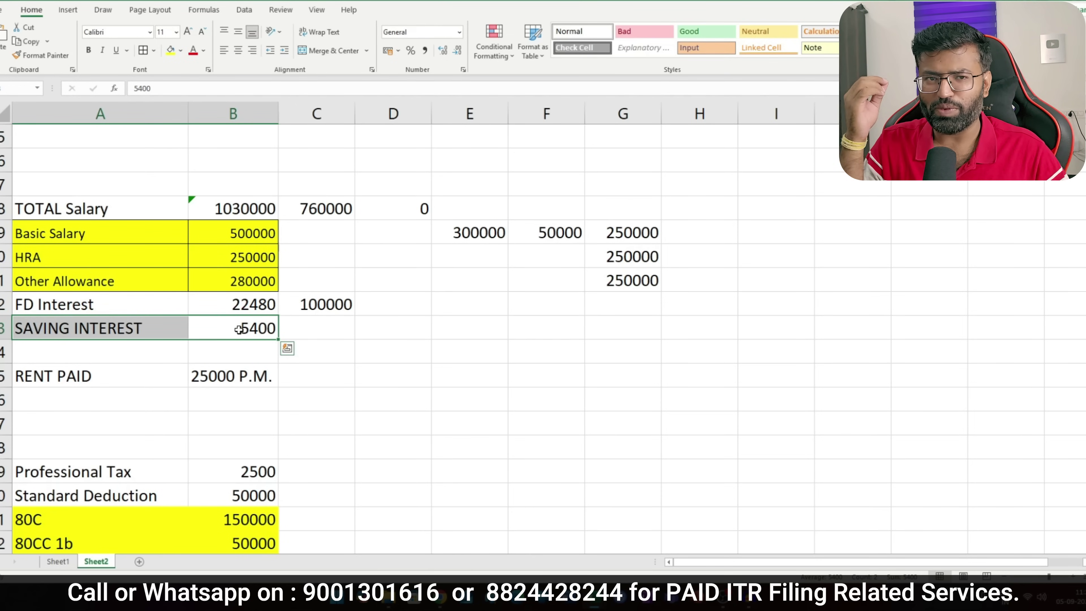
click(234, 329)
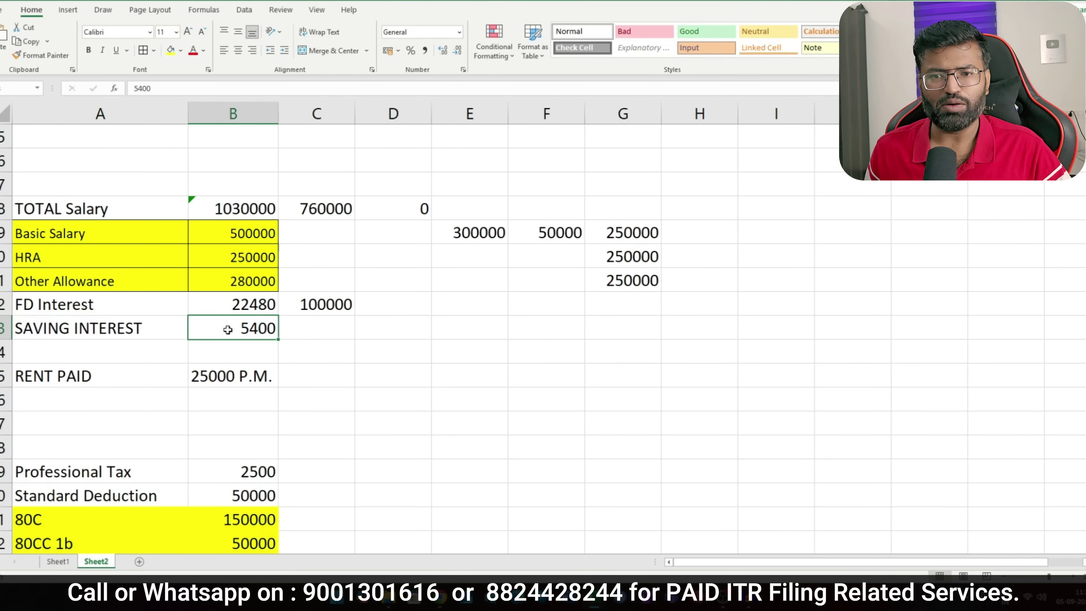
mouse_move(169, 329)
mouse_down()
mouse_move(272, 329)
mouse_move(184, 337)
mouse_up()
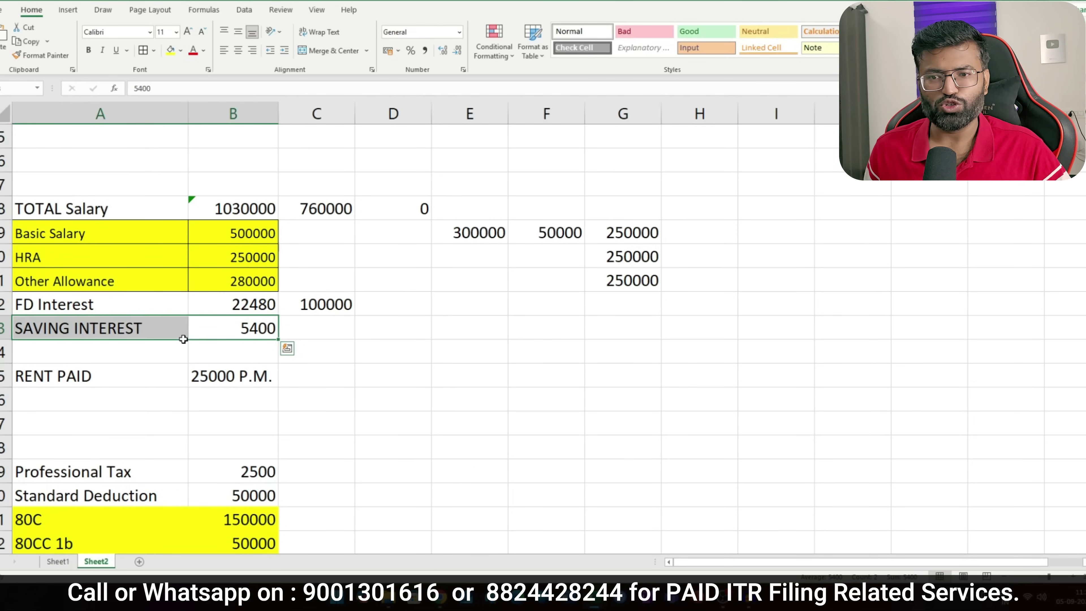
key(alt+Tab)
click(919, 432)
Confirm the Total Deductions schedule and the Tax Paid schedule.
scroll(718, 328, down, 20)
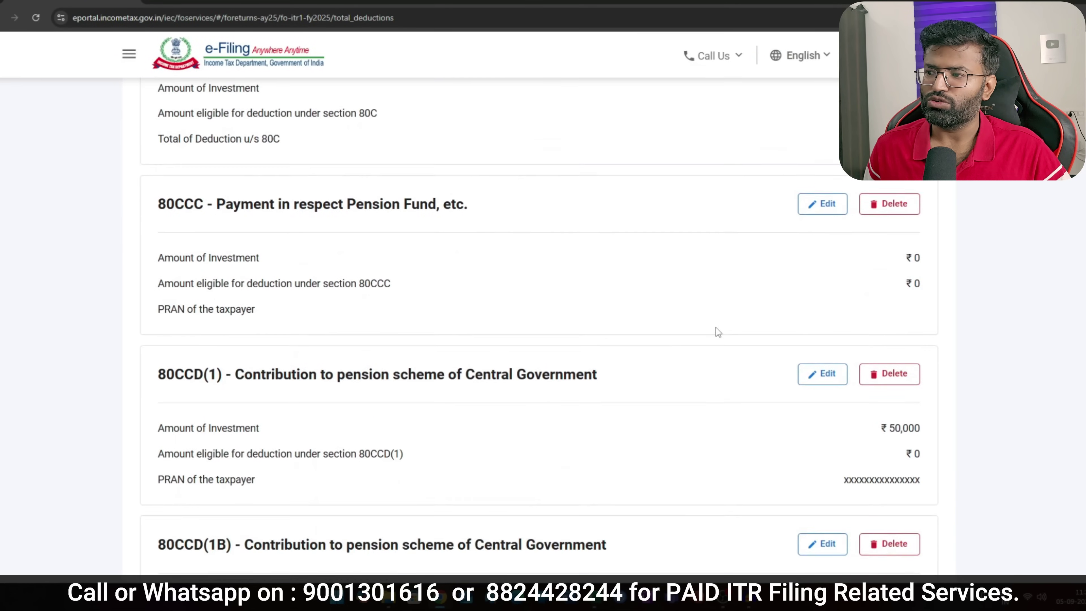
scroll(875, 405, down, 20)
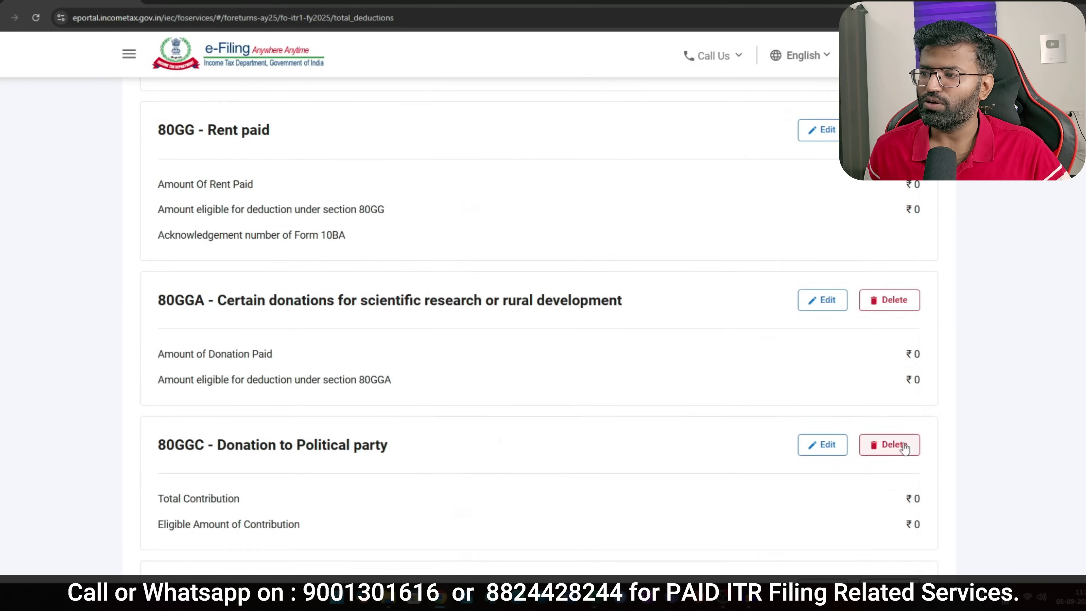
click(942, 438)
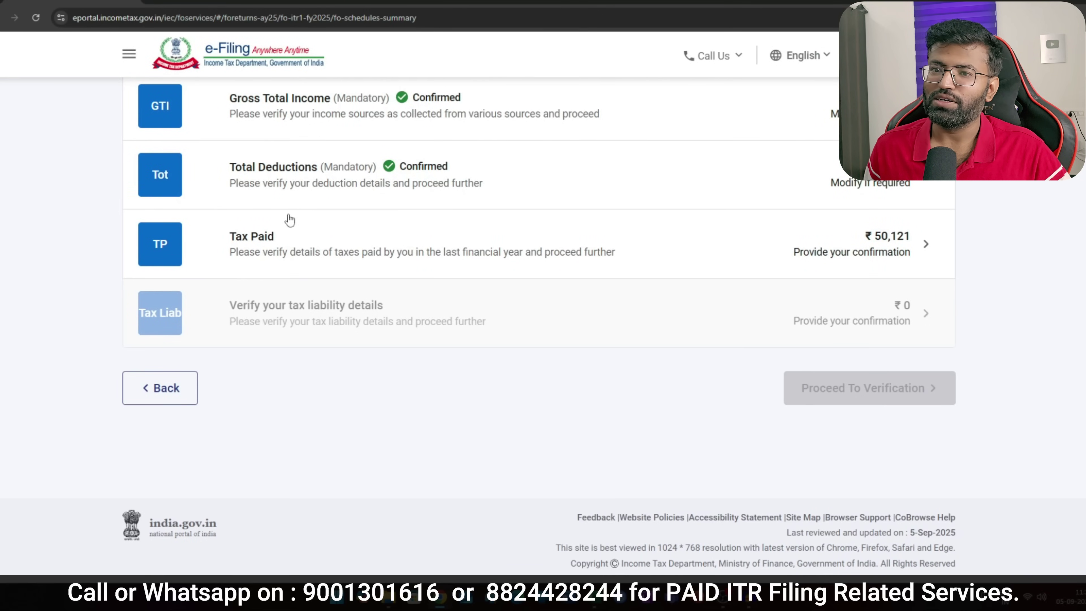
click(312, 252)
scroll(873, 315, down, 5)
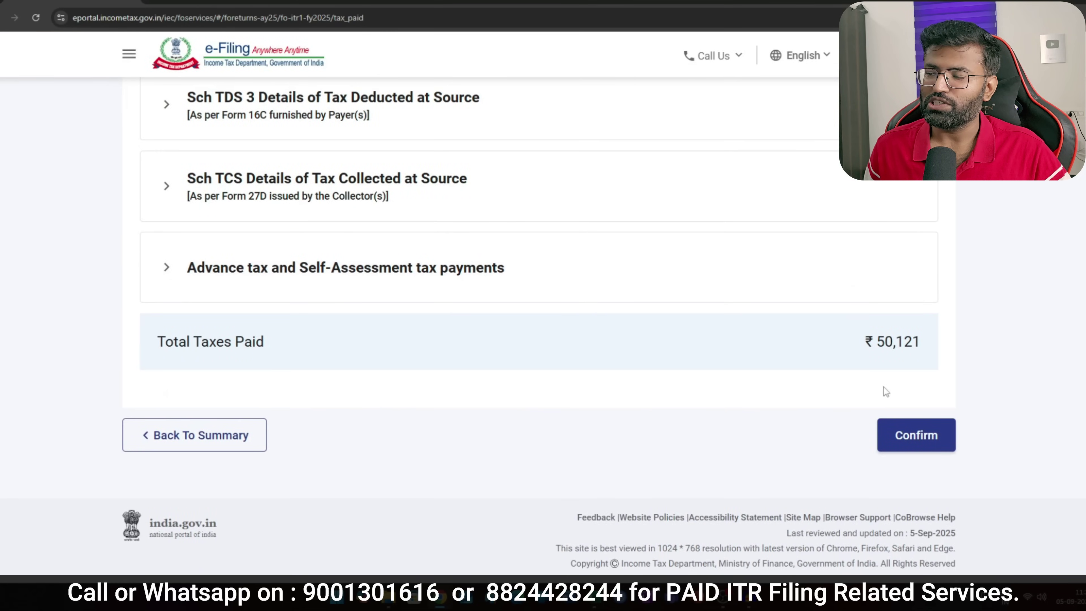
click(916, 435)
Review and confirm the tax liability details, and proceed to verification.
click(902, 323)
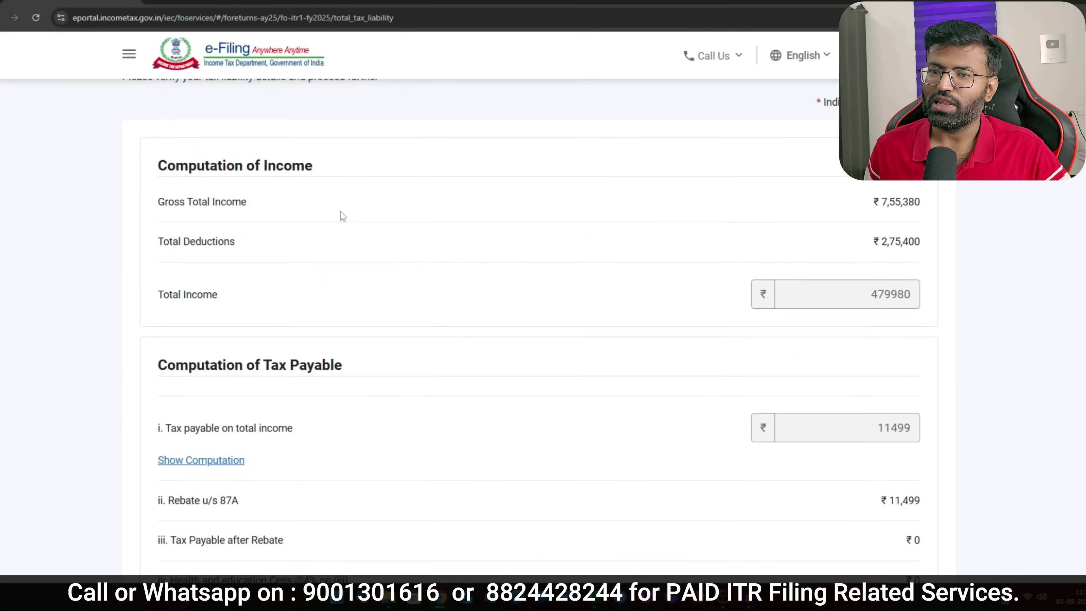
scroll(341, 208, down, 10)
click(917, 434)
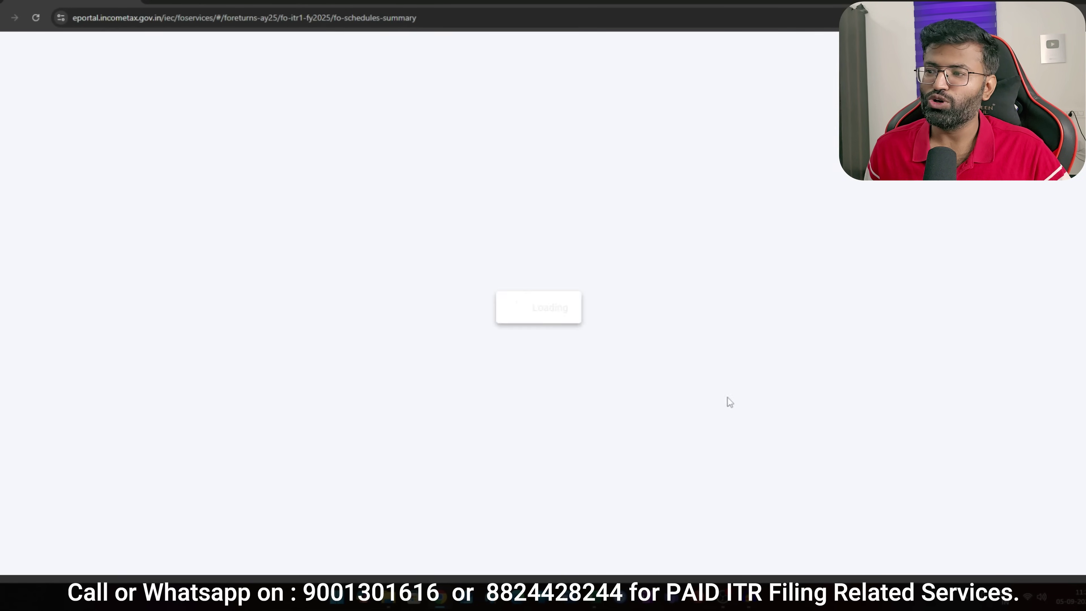
click(859, 398)
Examine the refund amount, taxable income calculation, deductions and tax paid in the tax summary.
scroll(428, 201, up, 5)
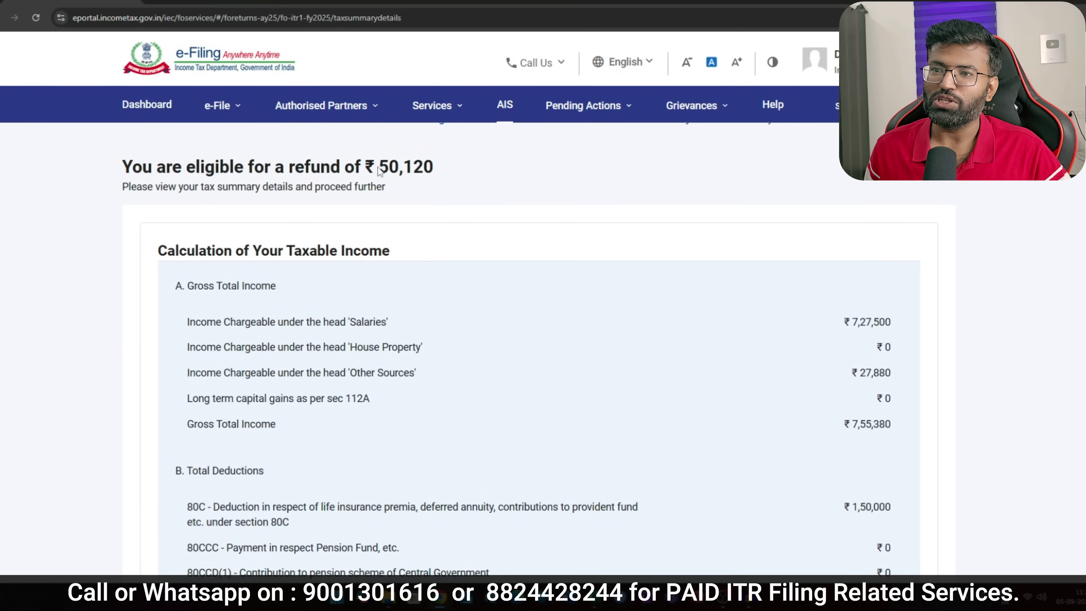
drag(378, 171, 449, 168)
key(alt+Tab)
key(alt+Tab)
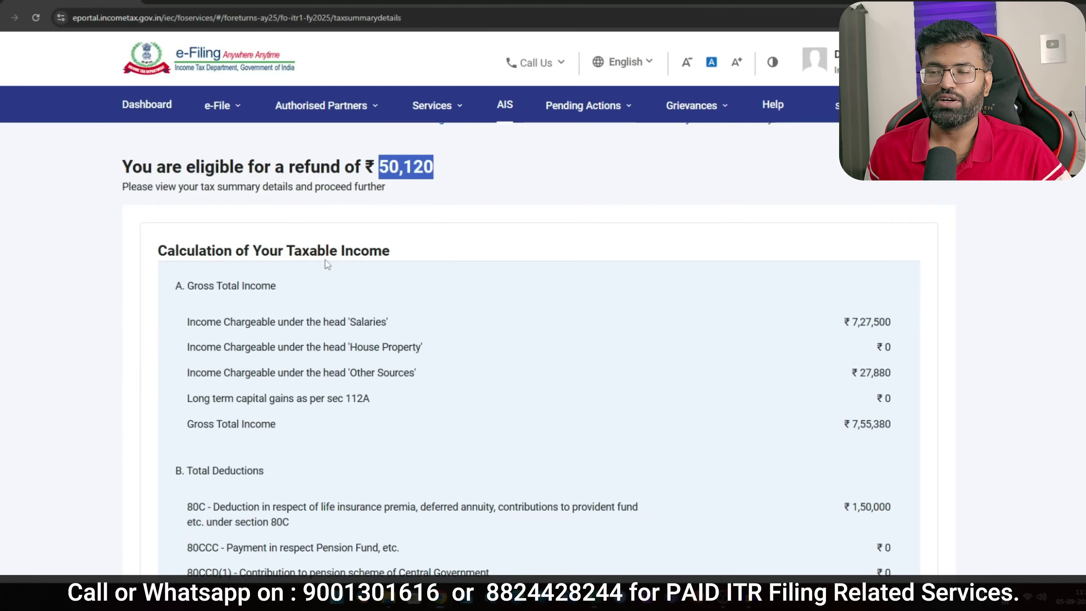
key(alt+Tab)
key(alt+Tab)
scroll(636, 319, down, 7)
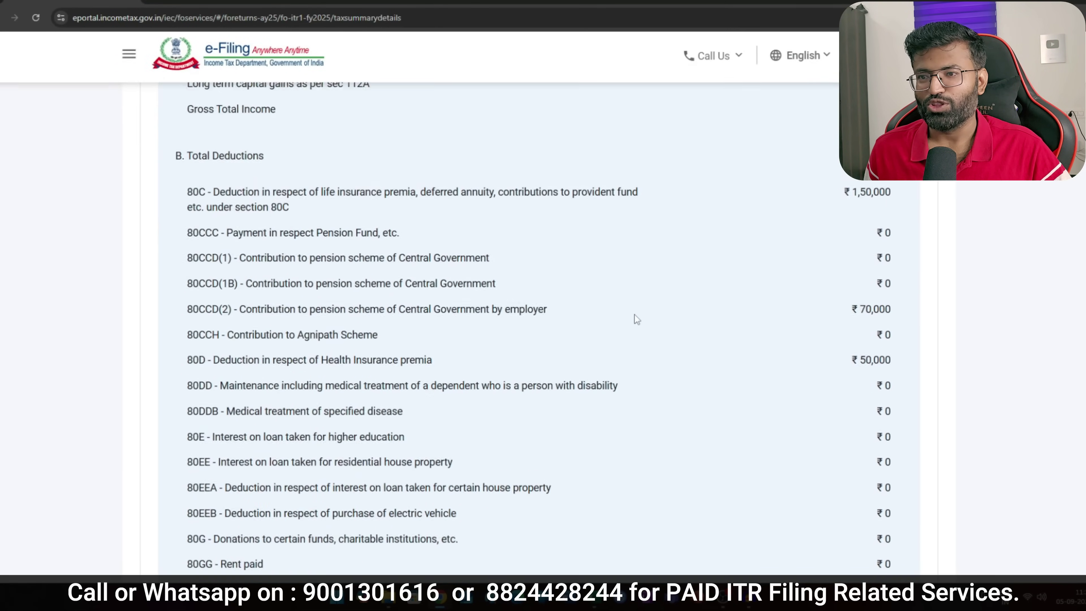
scroll(636, 319, down, 20)
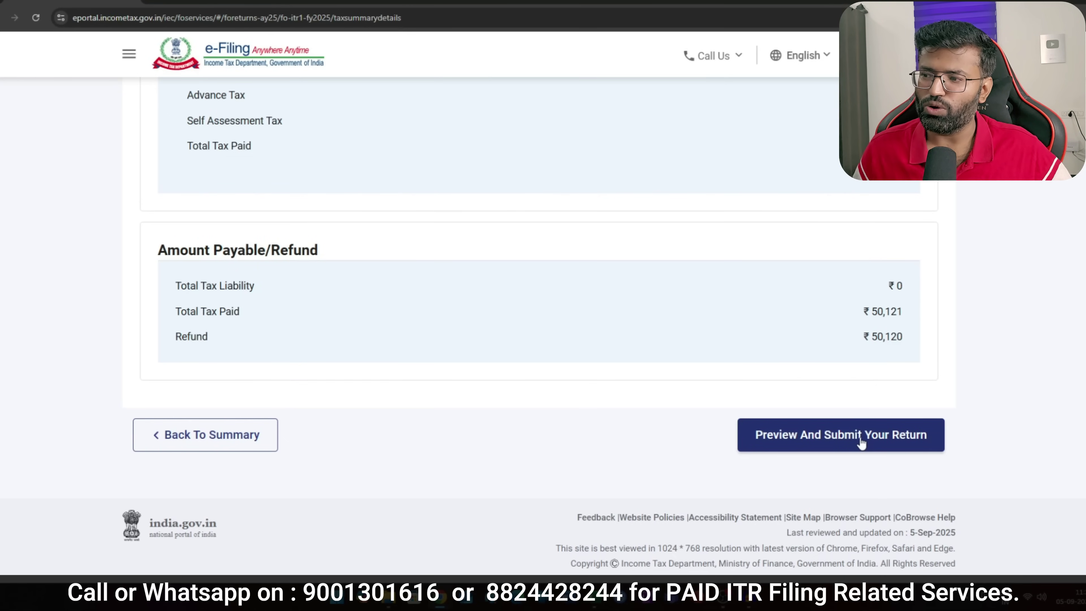
Open the preview and submission form of the return, accept the declaration, and proceed to internal validation.
click(827, 428)
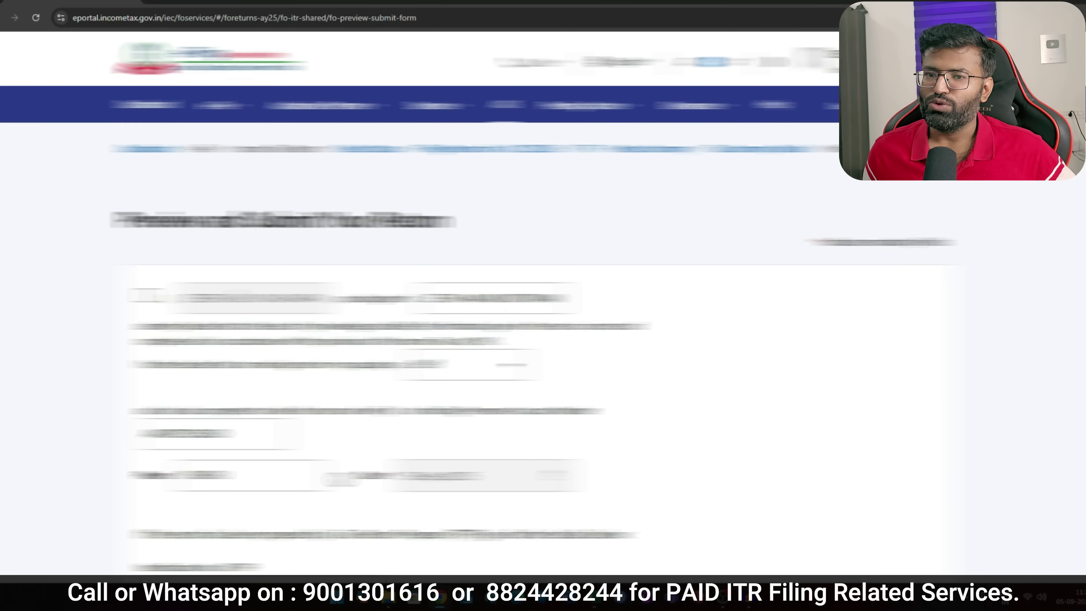
click(147, 297)
scroll(156, 301, down, 6)
click(917, 407)
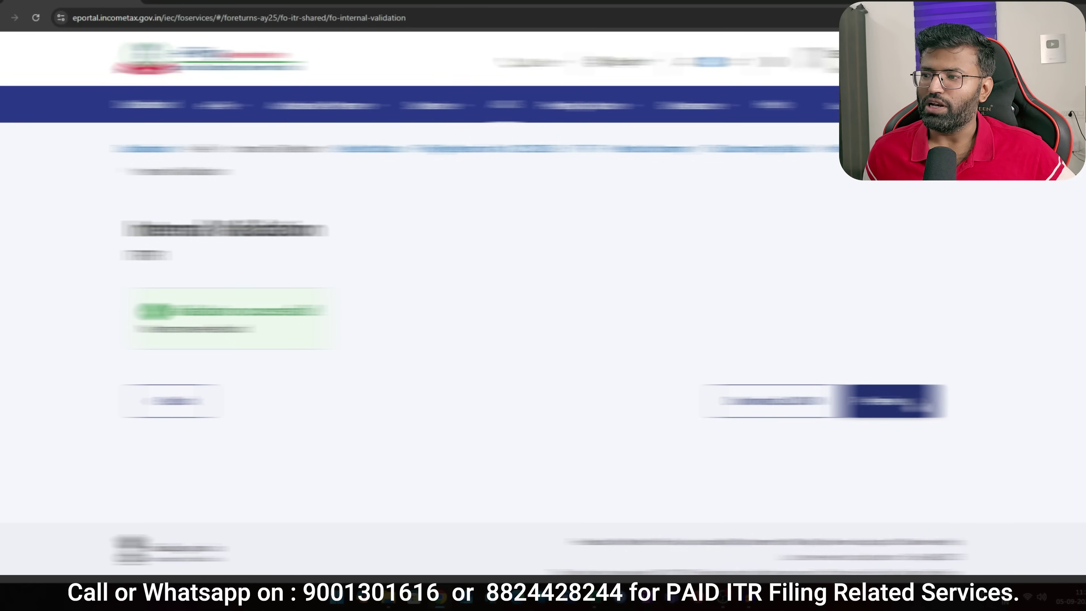
Preview the return as a PDF and proceed to upload level validation.
click(920, 409)
scroll(918, 413, down, 7)
click(915, 424)
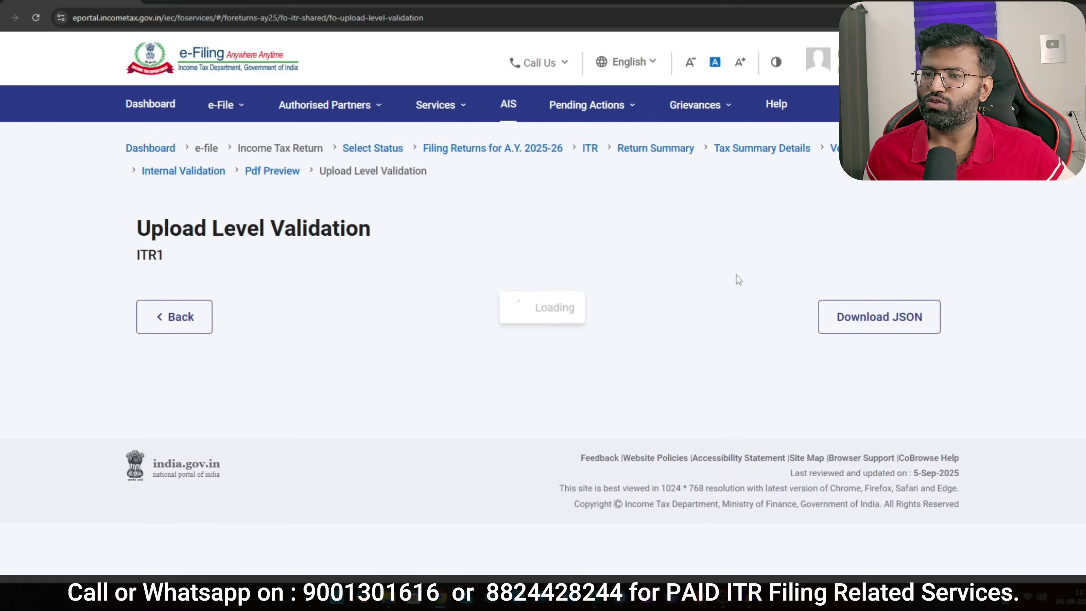